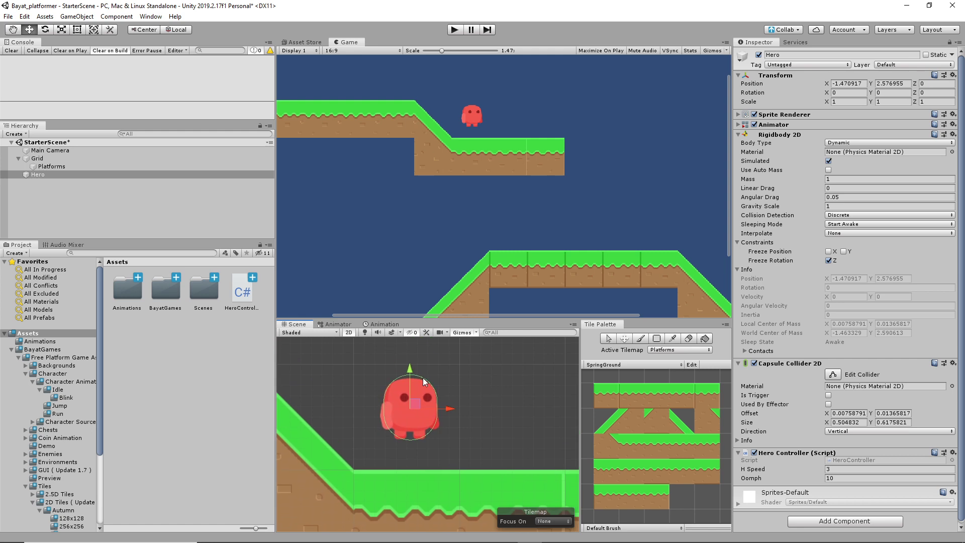
Move the Hero down onto the green platform at Y position 2.32.
drag(408, 370, 403, 396)
scroll(431, 394, up, 4)
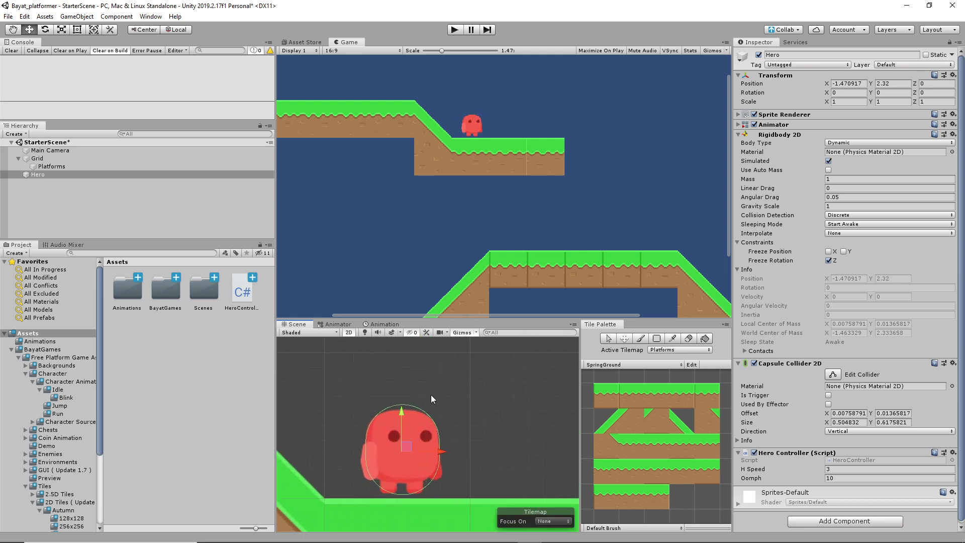
middle_drag(507, 463, 499, 405)
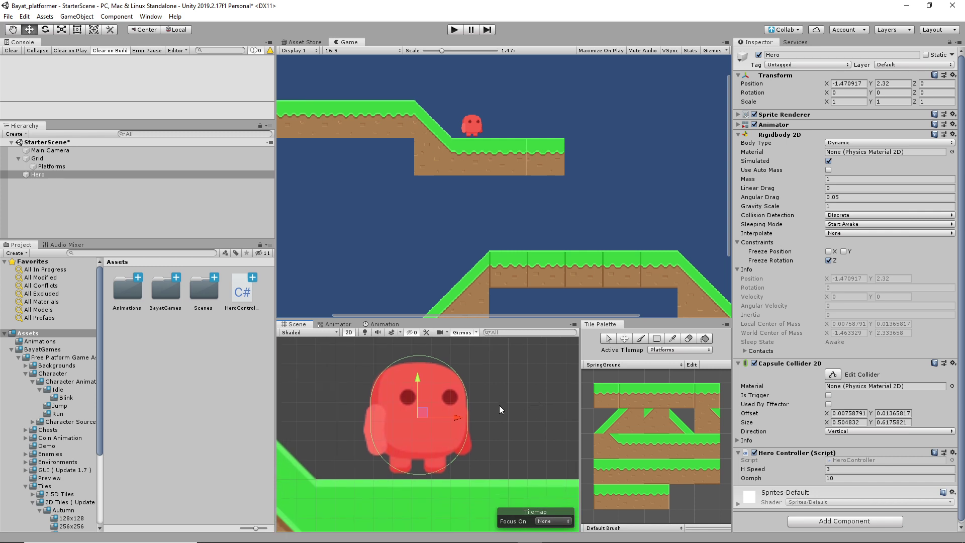
scroll(496, 405, down, 2)
scroll(495, 402, down, 2)
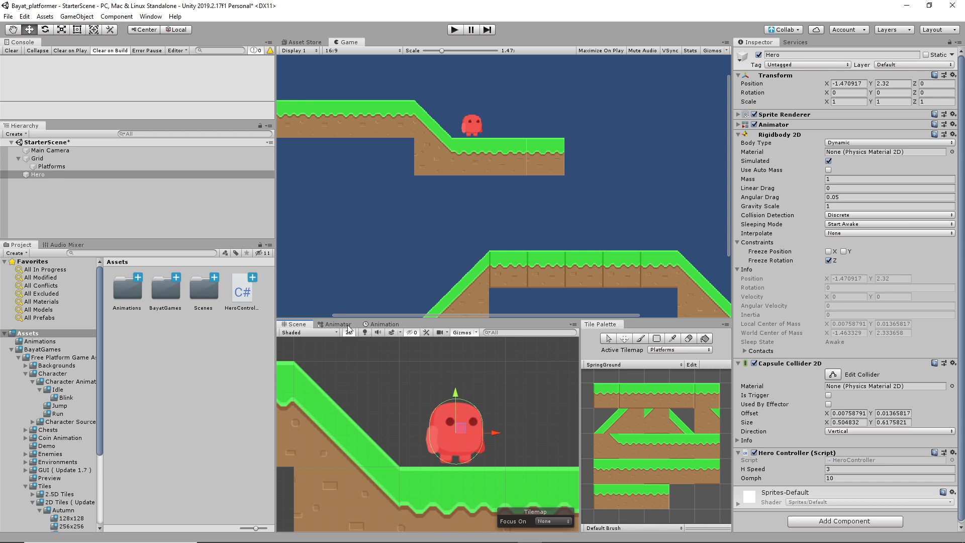
Show the Animation window, dock the Tile Palette beside the Audio Mixer, and give the Animation window more width.
click(380, 325)
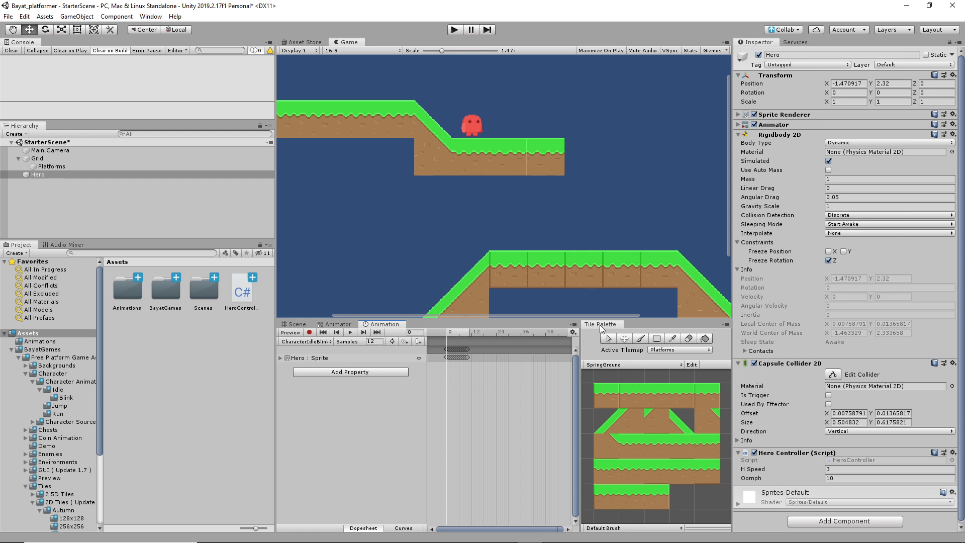
drag(600, 326, 118, 250)
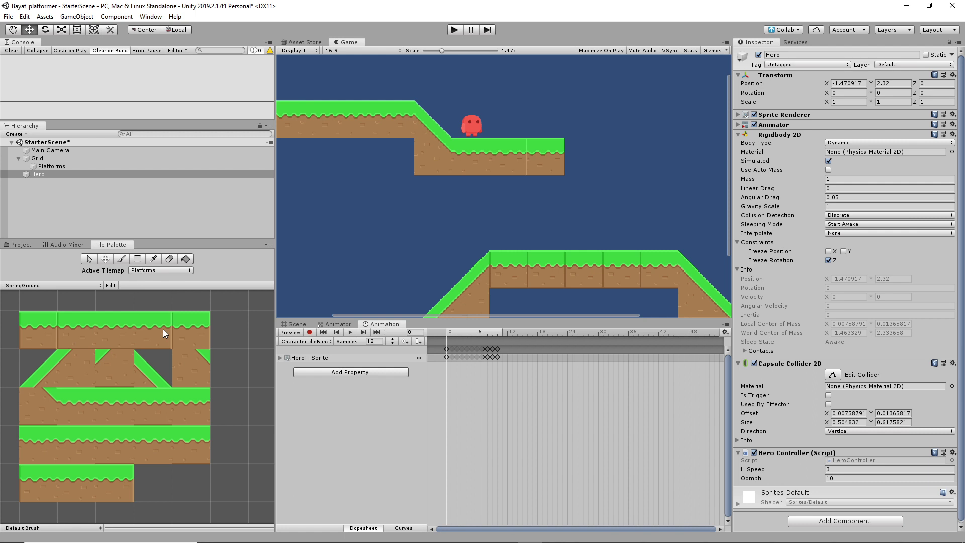
click(21, 244)
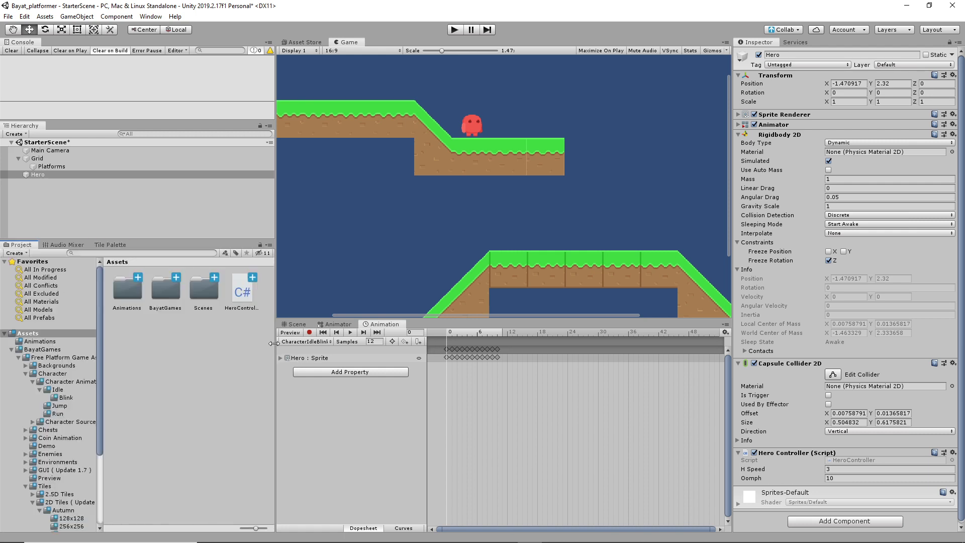
drag(275, 342, 180, 345)
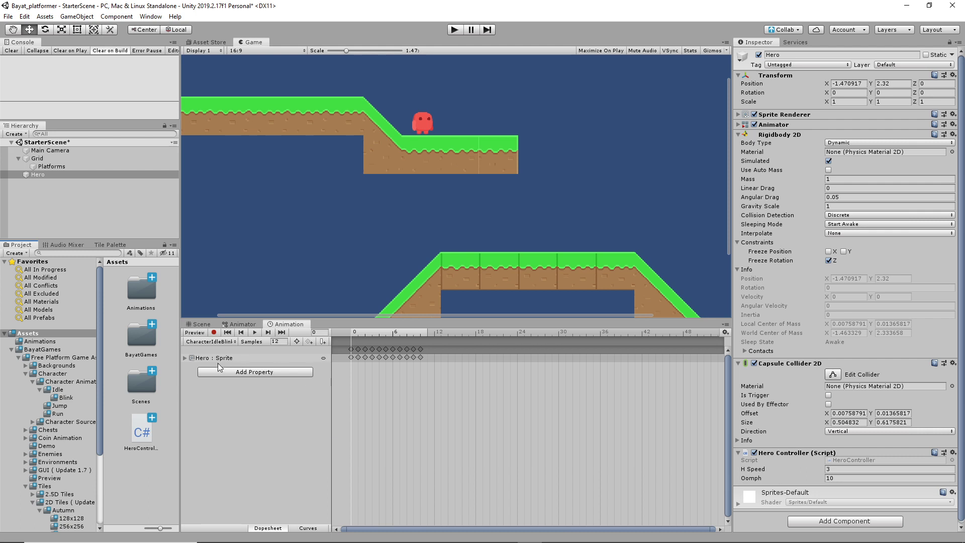
Examine the CharacterIdleBlink clip's Hero sprite property, scrub to frame 6, and check its sample rate option.
click(185, 357)
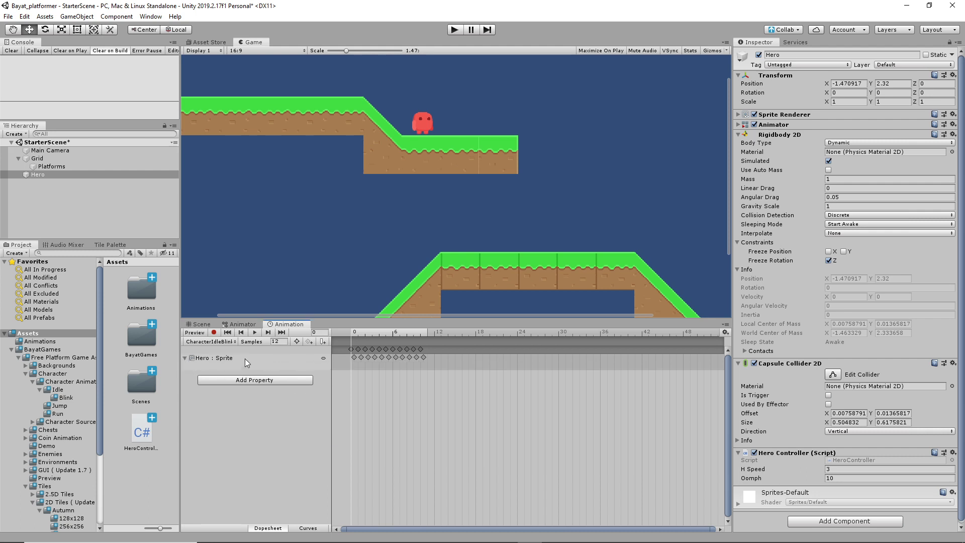
click(184, 358)
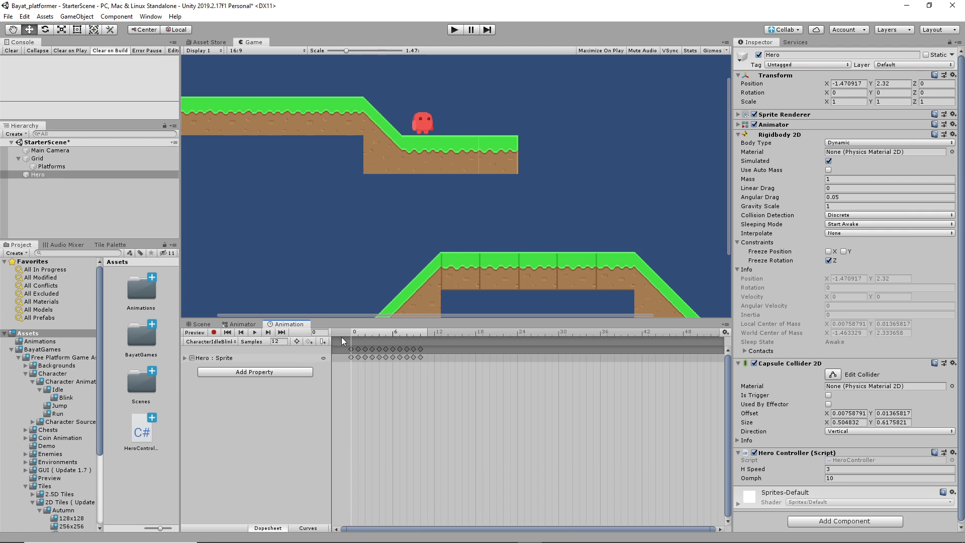
drag(354, 335, 380, 335)
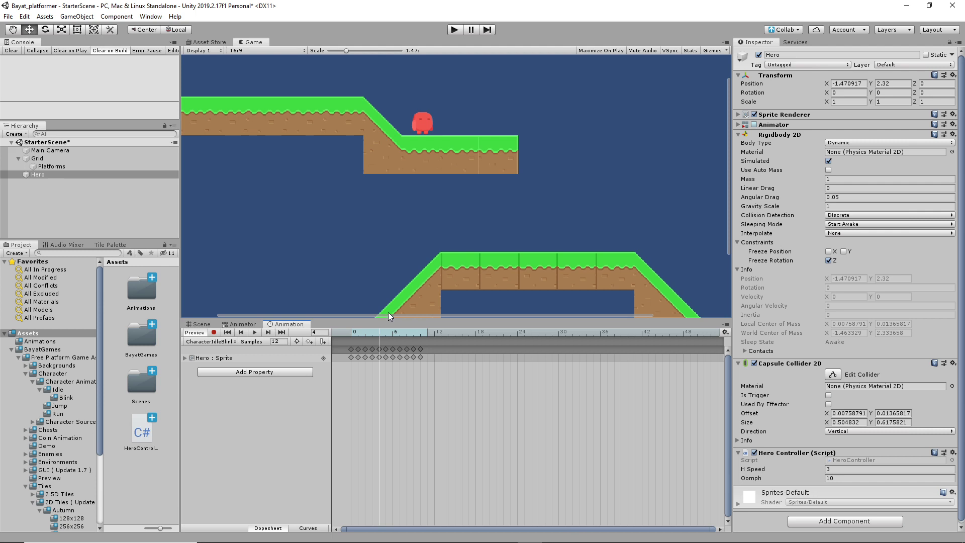
mouse_move(380, 333)
mouse_down()
mouse_move(351, 330)
mouse_move(407, 334)
mouse_move(379, 332)
mouse_move(392, 333)
mouse_up()
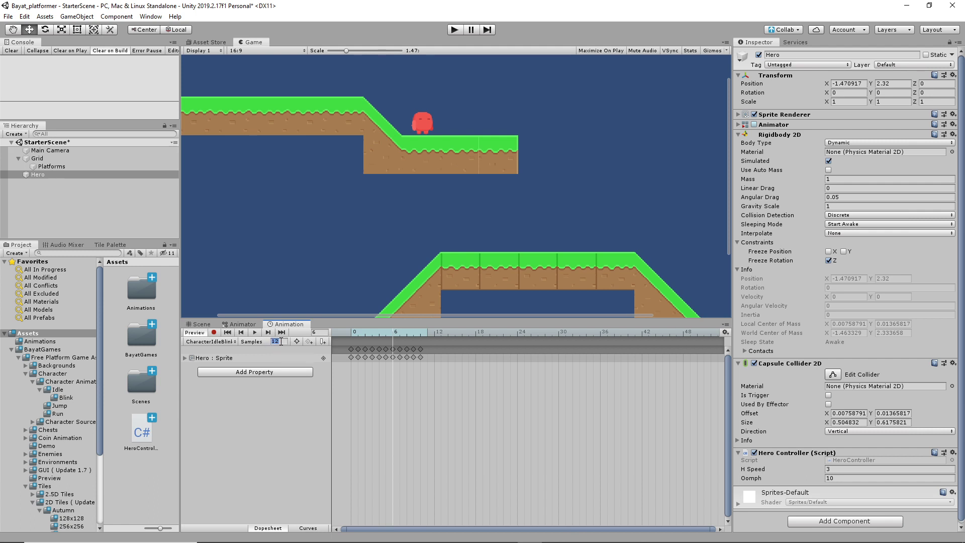
click(726, 333)
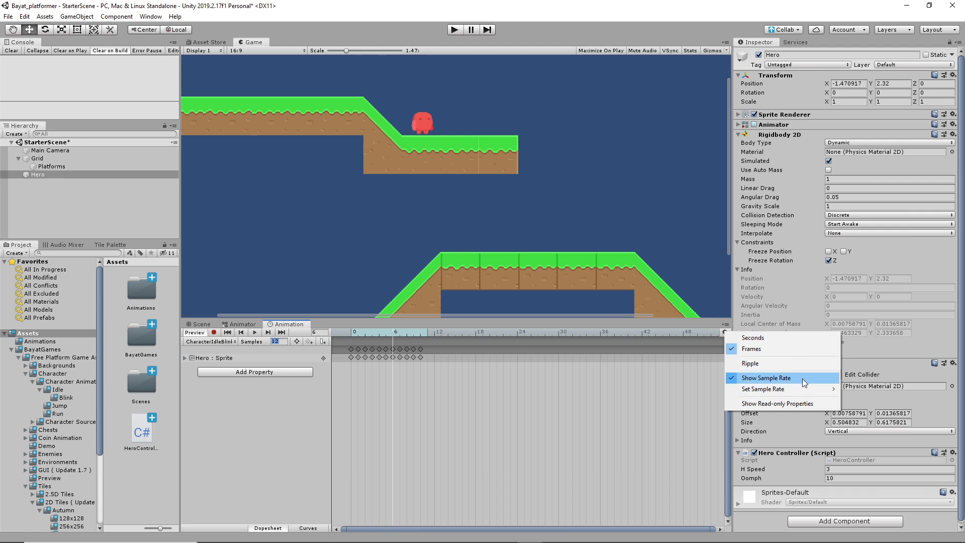
click(283, 347)
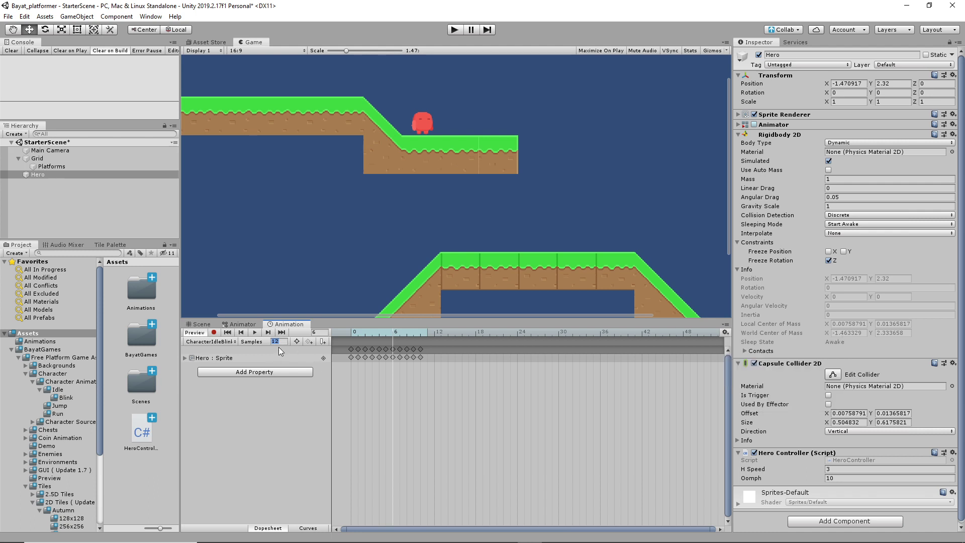
click(274, 406)
Enlarge the Game view, collapse the Character Animation subfolders, and widen the Project window.
drag(444, 319, 445, 372)
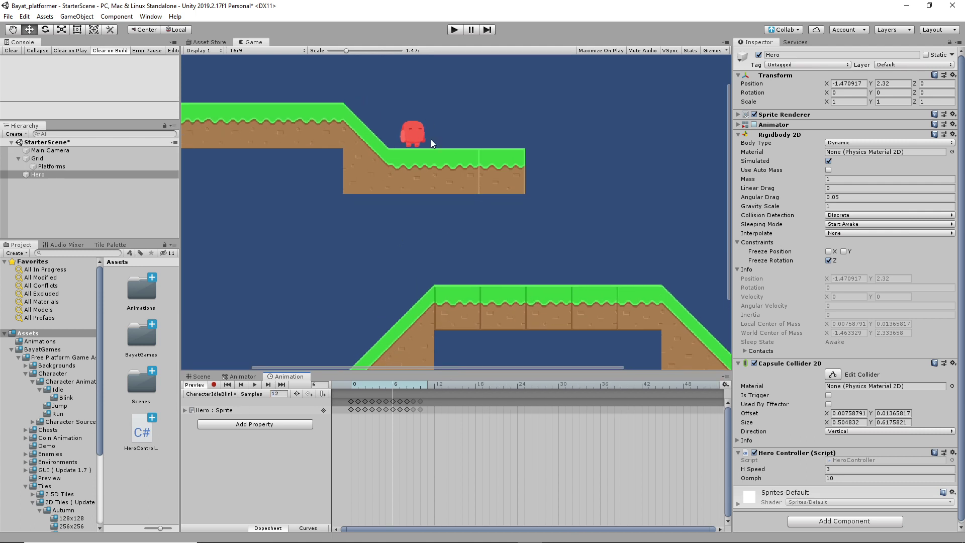
click(32, 381)
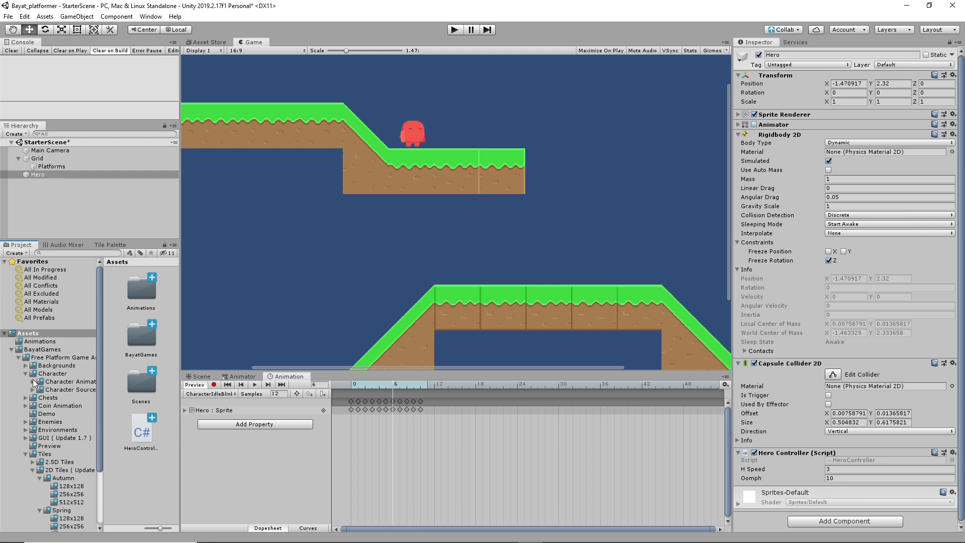
click(25, 373)
click(25, 373)
drag(180, 409, 255, 419)
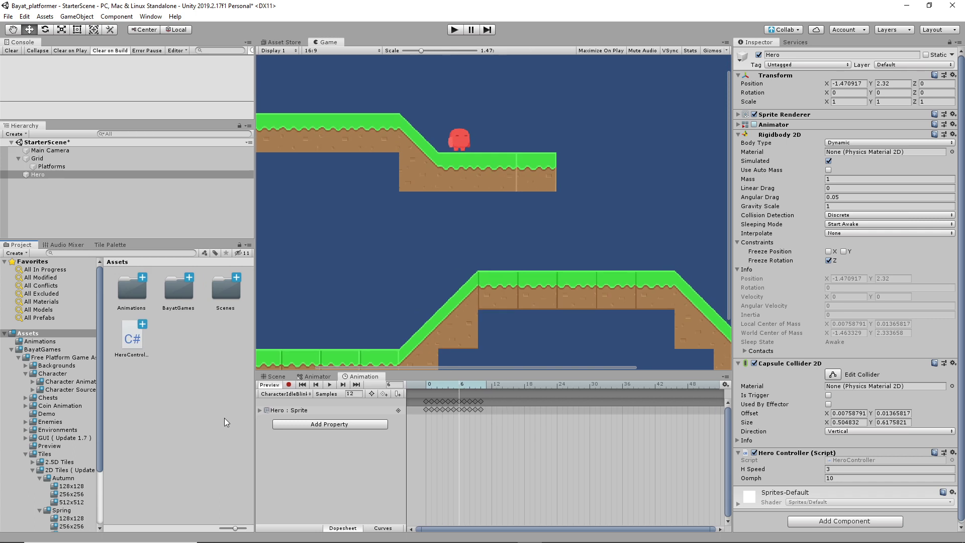
Inspect the character's Run and Jump animation folders, expanding the 1x jump sprite sheet.
click(55, 381)
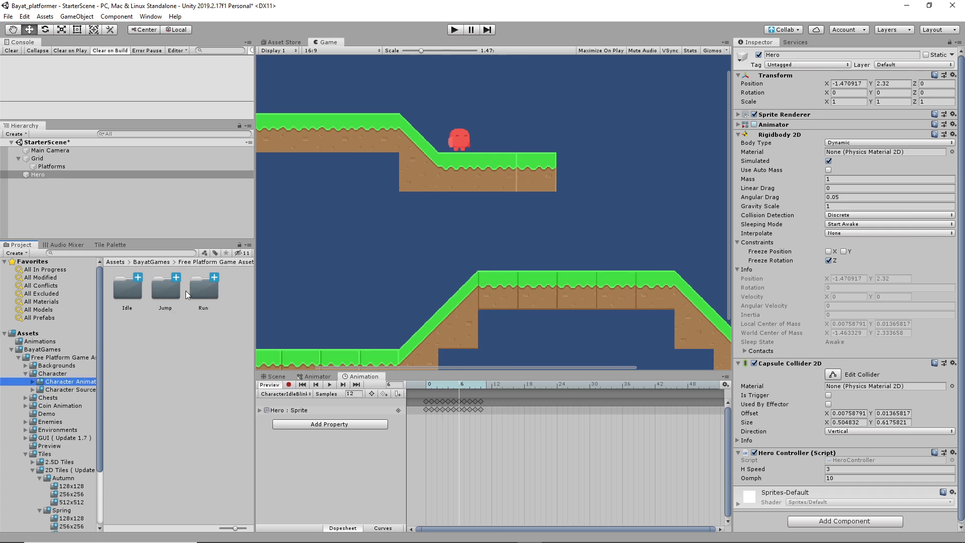
double_click(206, 292)
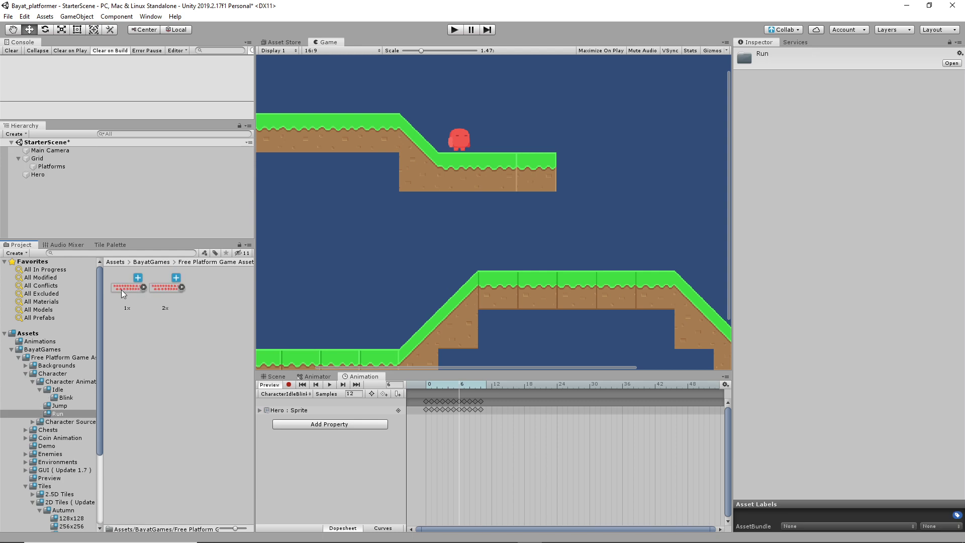
click(69, 405)
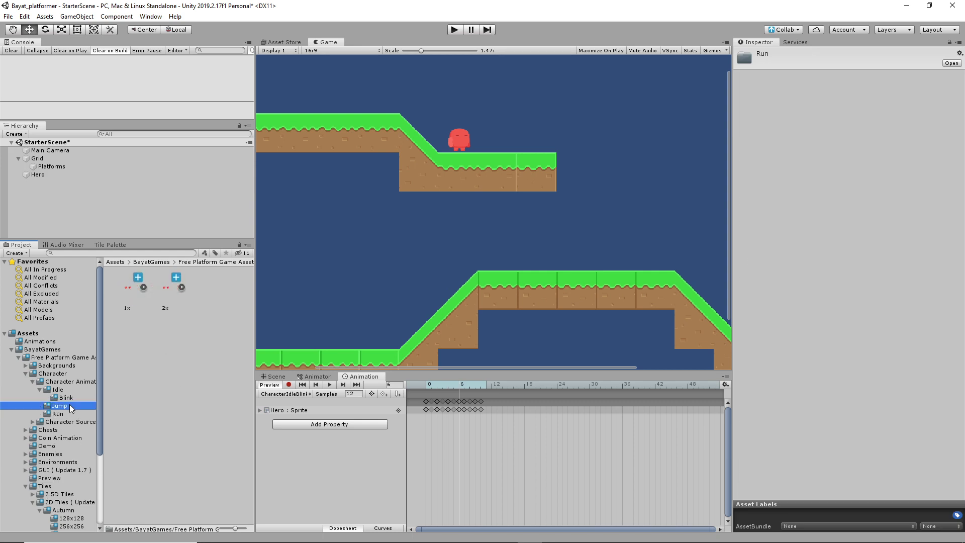
click(144, 288)
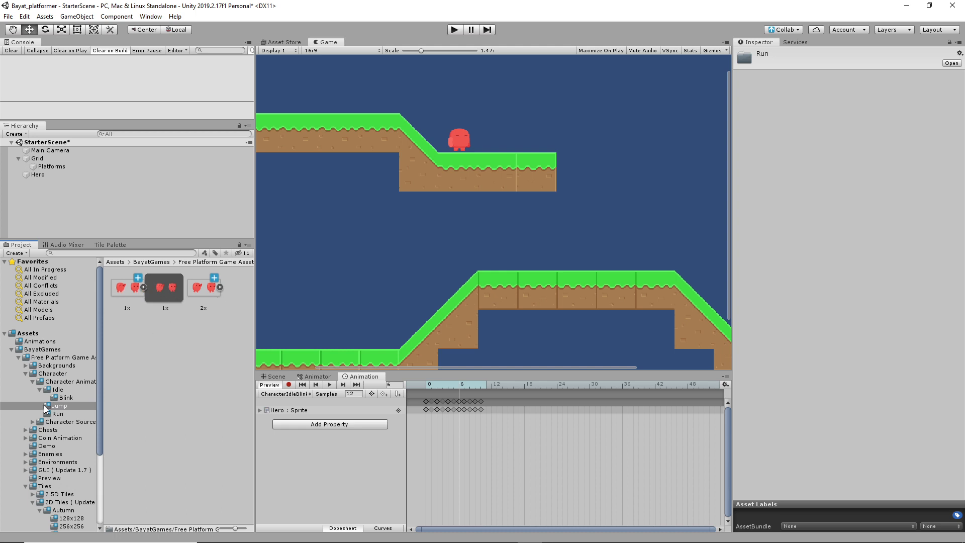
Set the Run folder's 1x sprite sheet to 128 pixels per unit and Multiple sprite mode, applying the import settings.
click(58, 414)
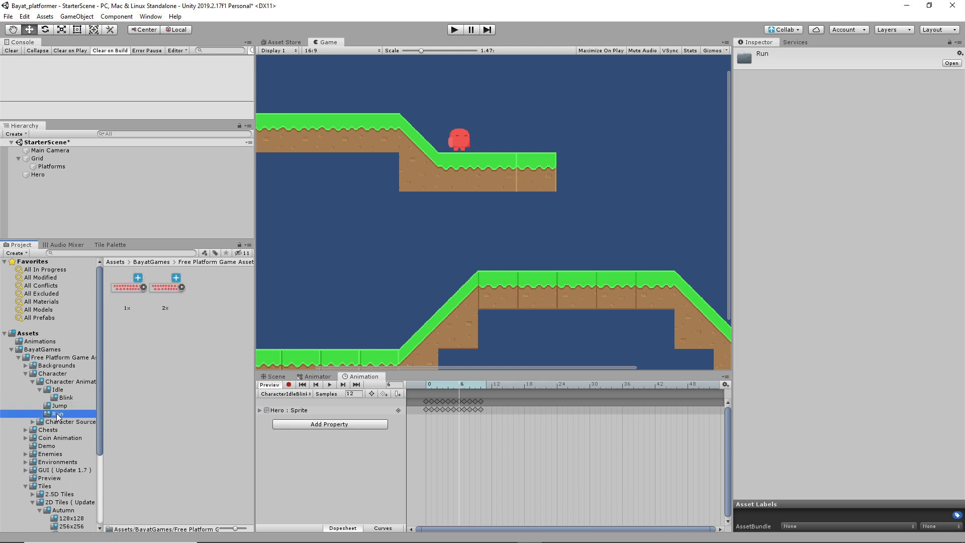
click(142, 287)
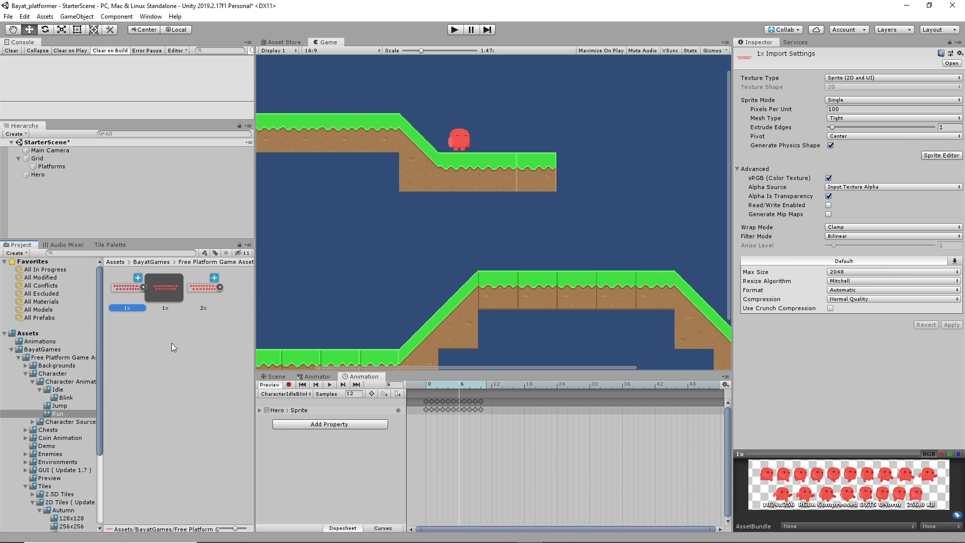
click(843, 110)
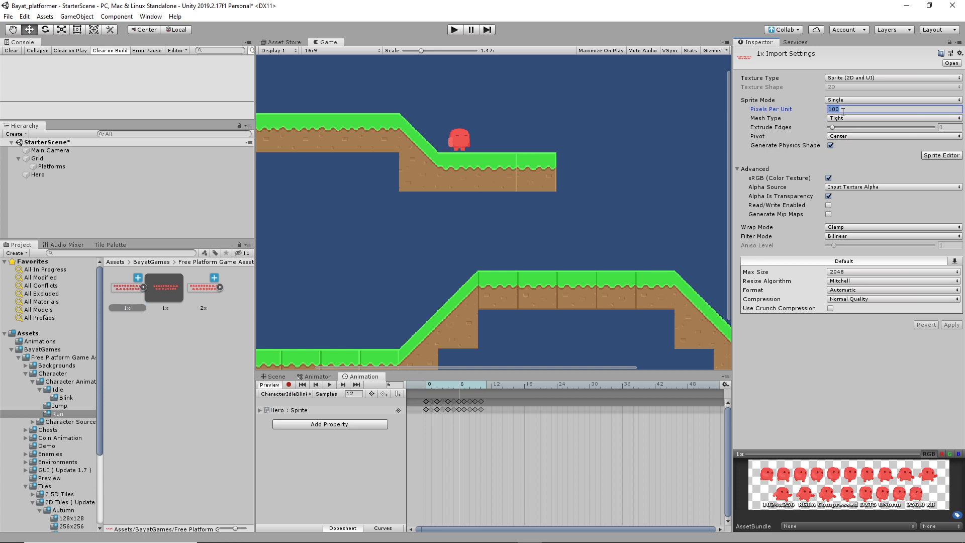
text(128)
key(Tab)
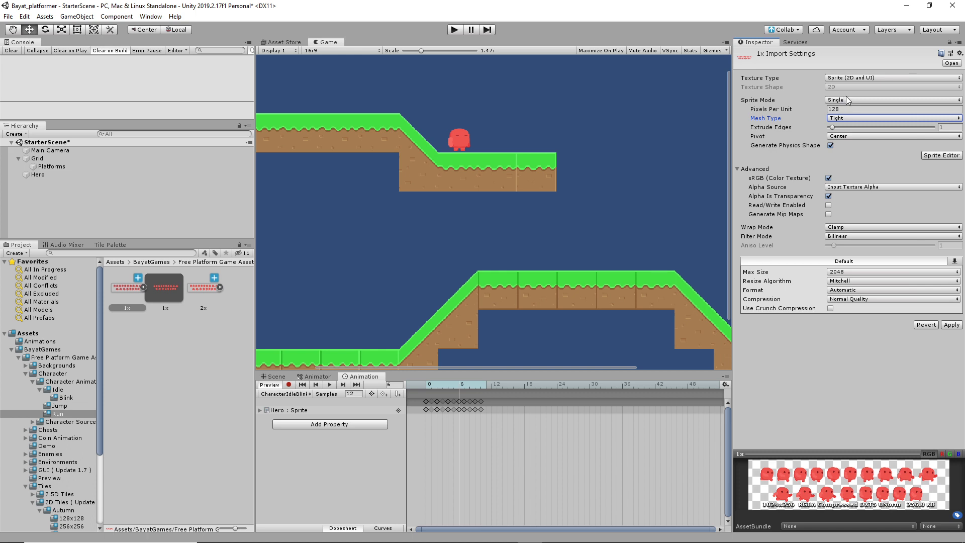
click(849, 100)
click(852, 118)
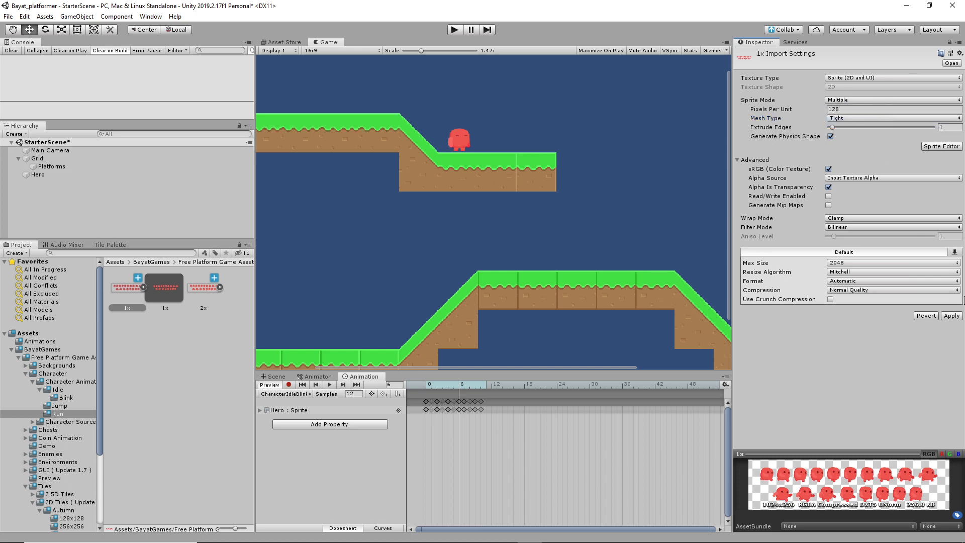
click(950, 317)
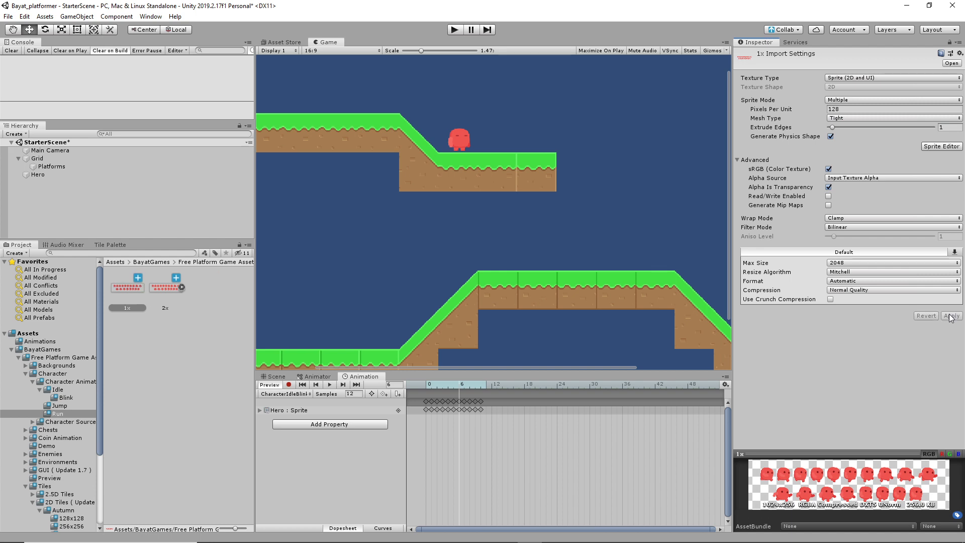
Slice the run sprite sheet in the Sprite Editor with the Automatic type, Center pivot and Delete Existing method, and apply.
click(941, 146)
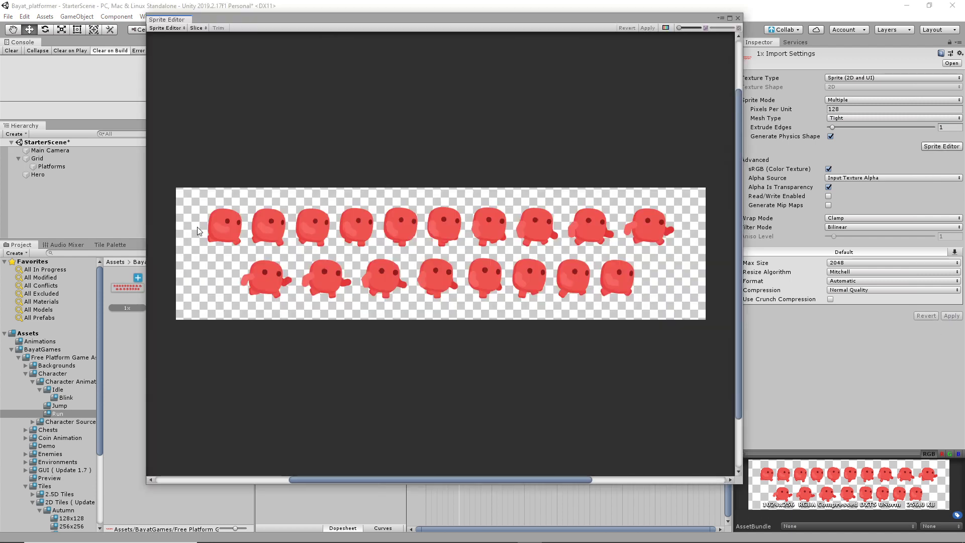
click(198, 27)
click(261, 38)
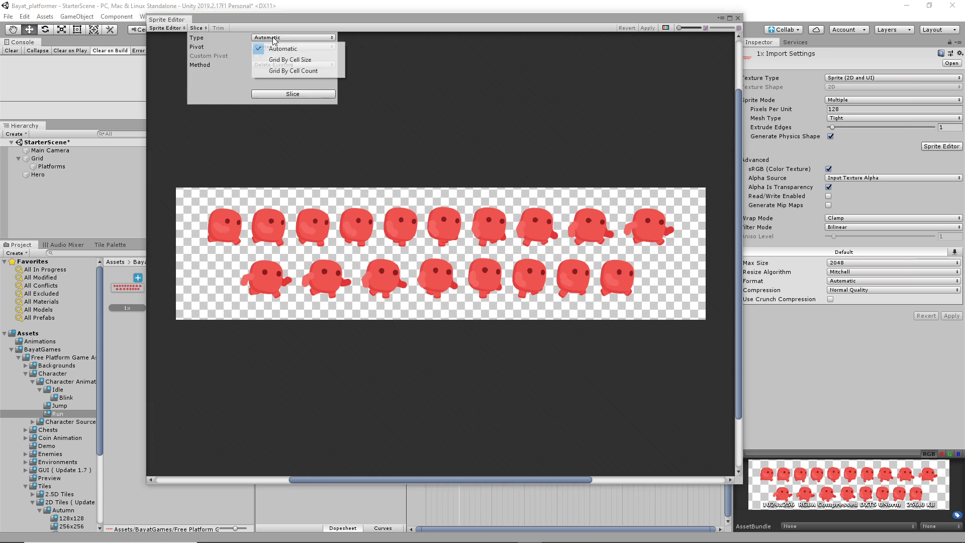
click(256, 43)
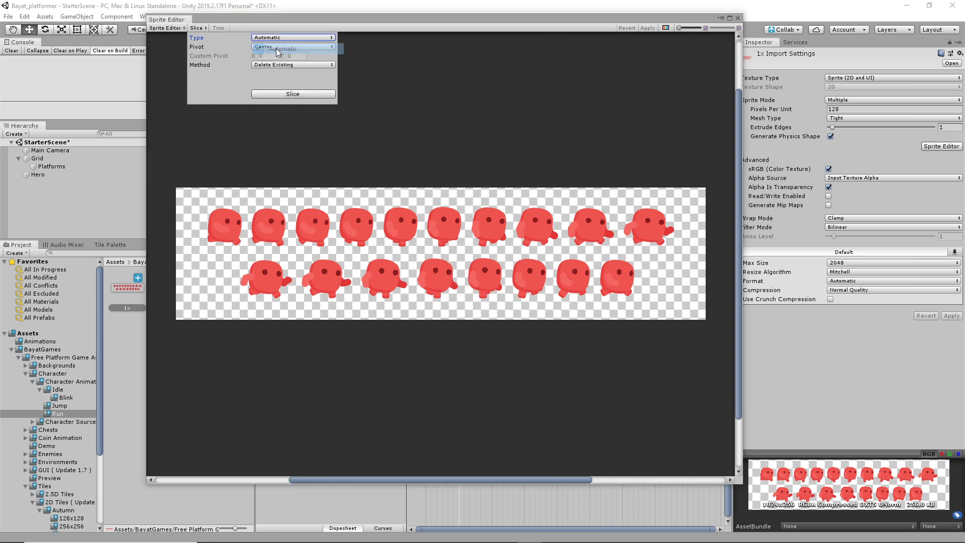
click(310, 93)
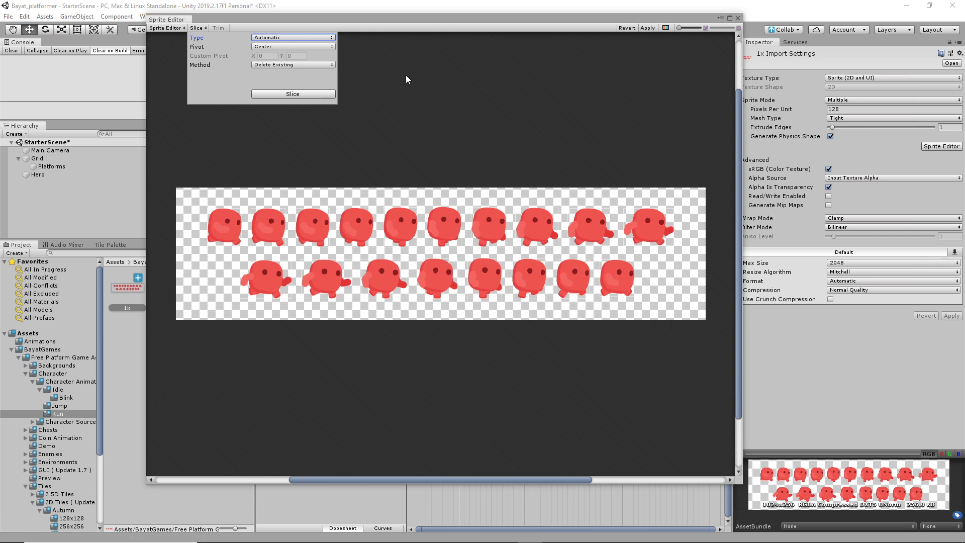
click(647, 28)
Check the slice boundaries of individual run sprites in both rows of the sheet.
click(224, 227)
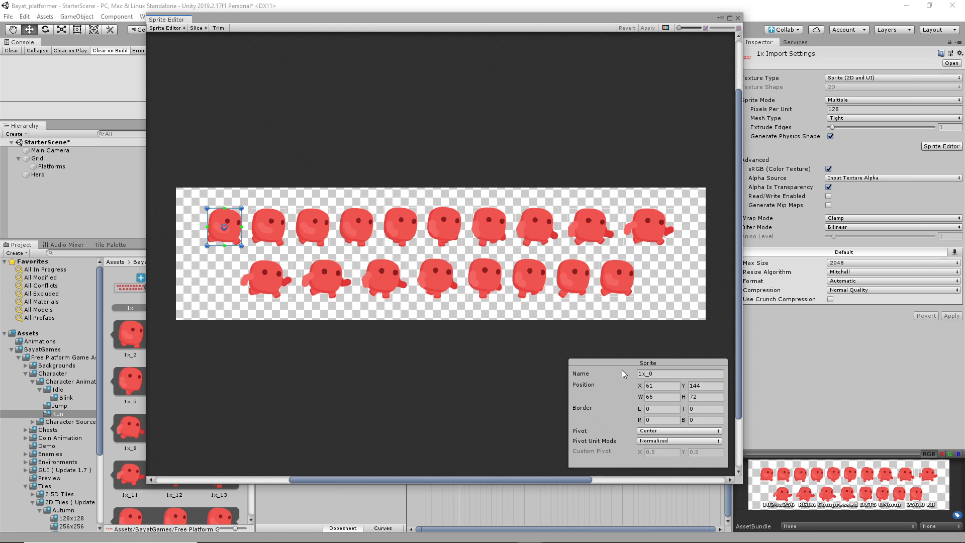
click(267, 226)
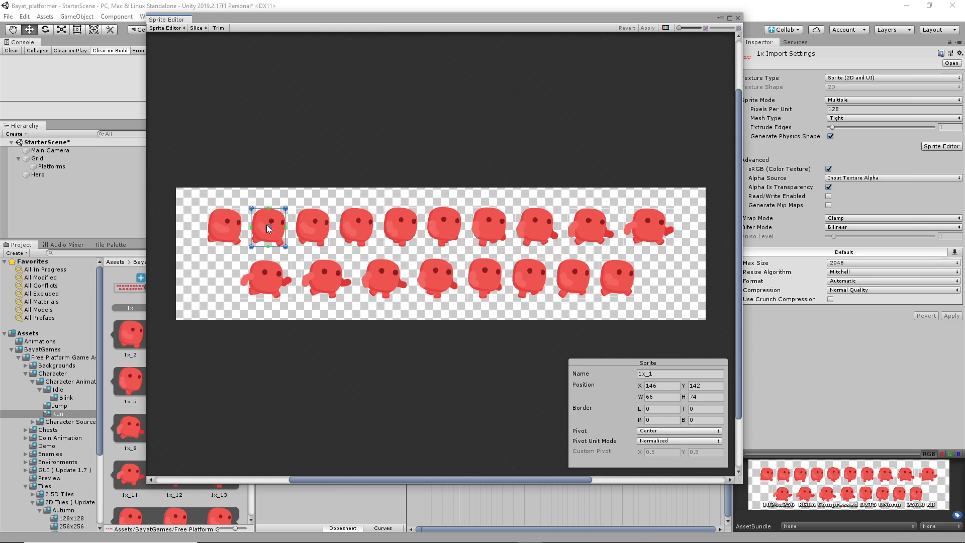
click(312, 223)
click(359, 226)
click(407, 235)
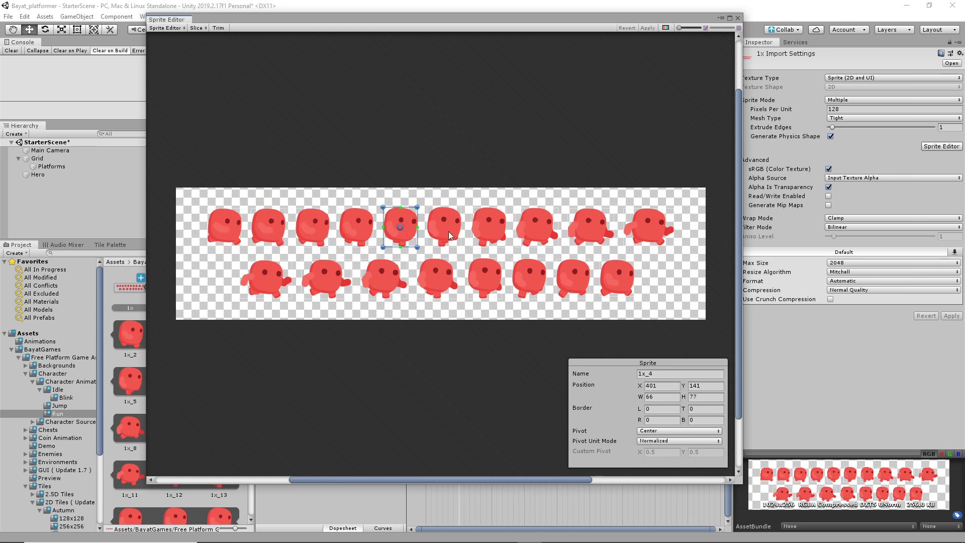
click(449, 236)
click(479, 224)
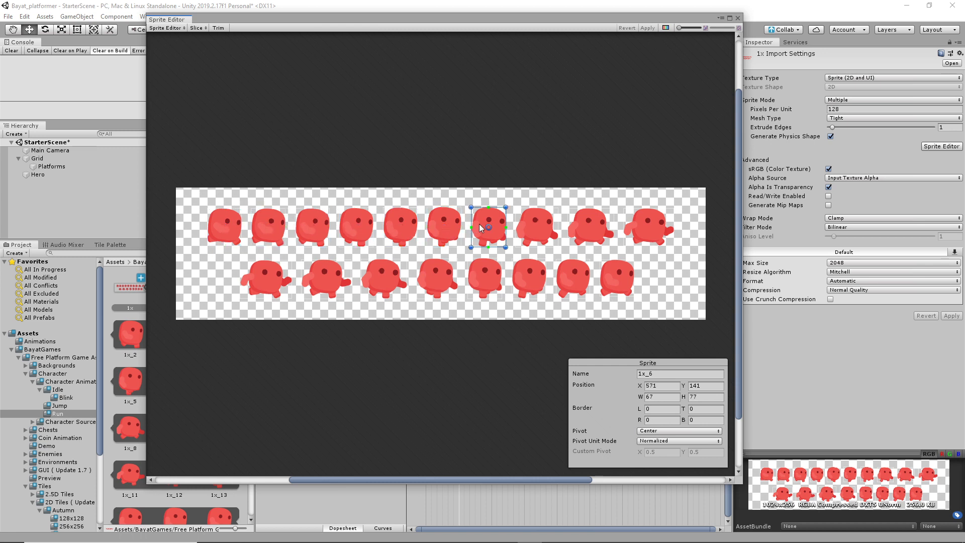
click(261, 284)
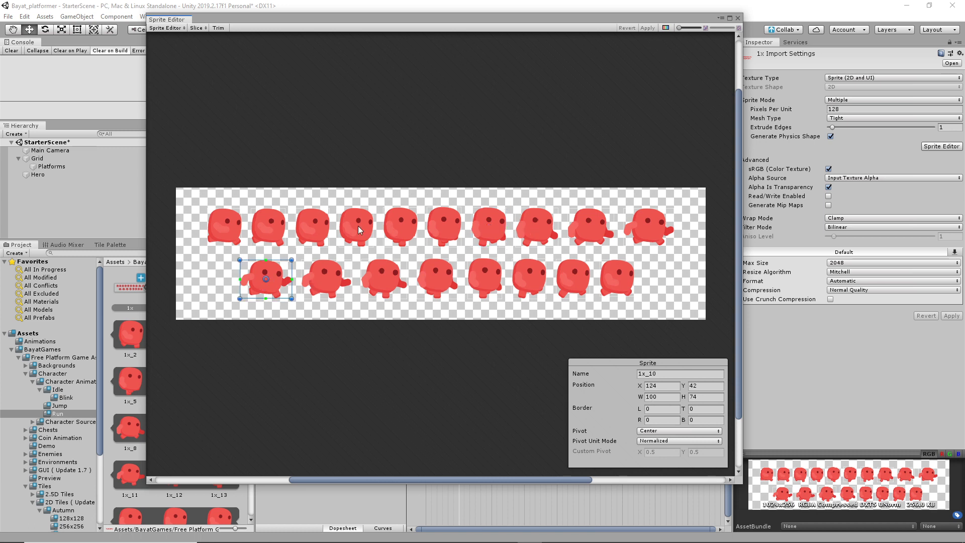
Check the slices of the lower-row and last upper-row run sprites, close the Sprite Editor, and review the sliced sprites in the Run folder.
click(232, 240)
click(262, 282)
click(335, 286)
click(380, 282)
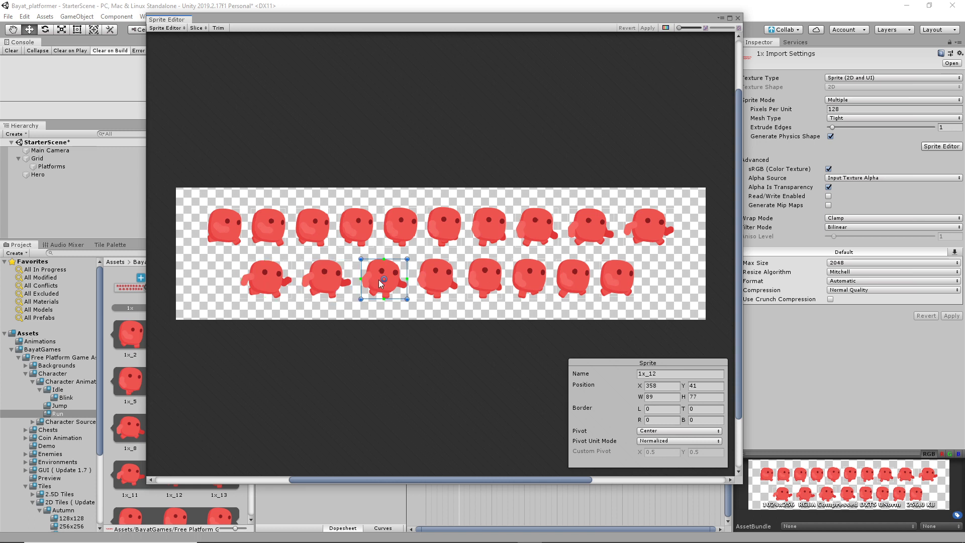
click(432, 285)
click(481, 286)
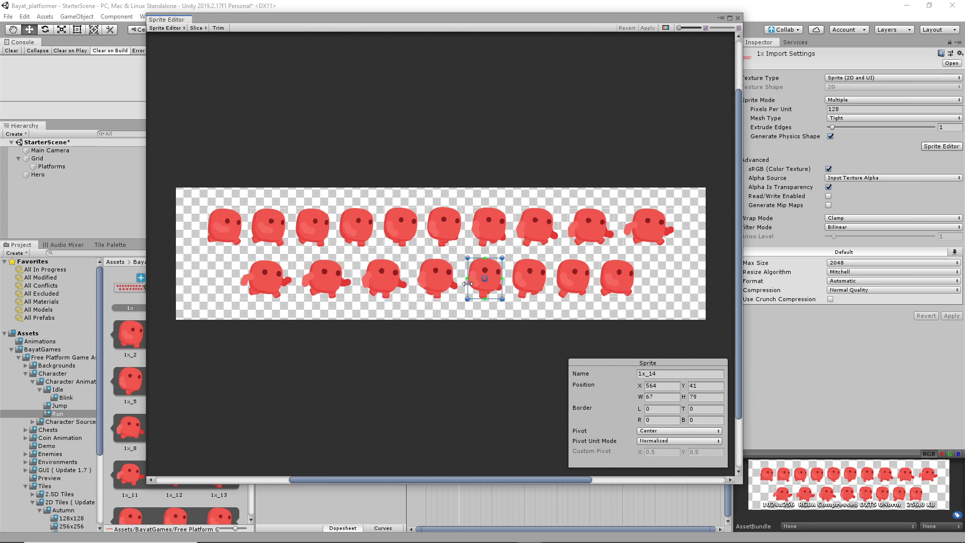
click(271, 289)
click(527, 290)
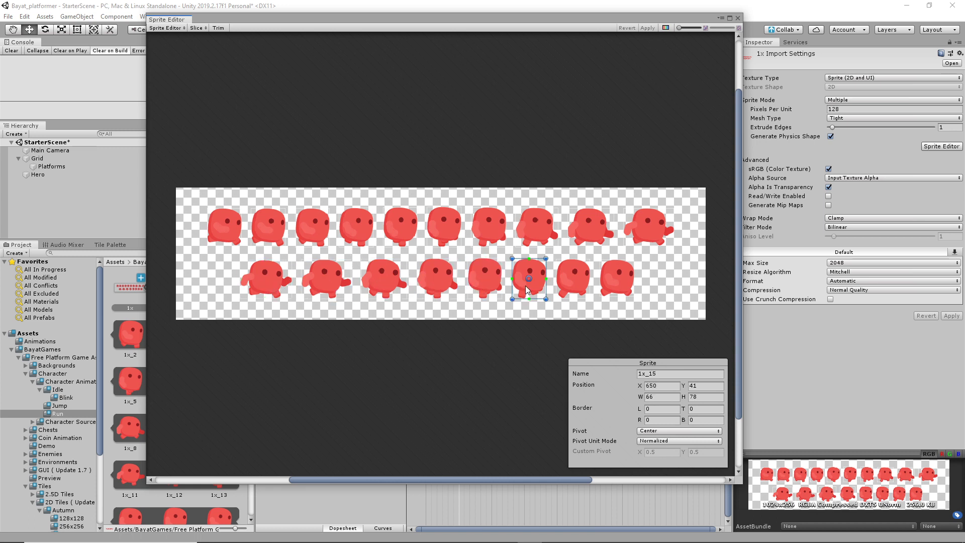
click(574, 288)
click(622, 282)
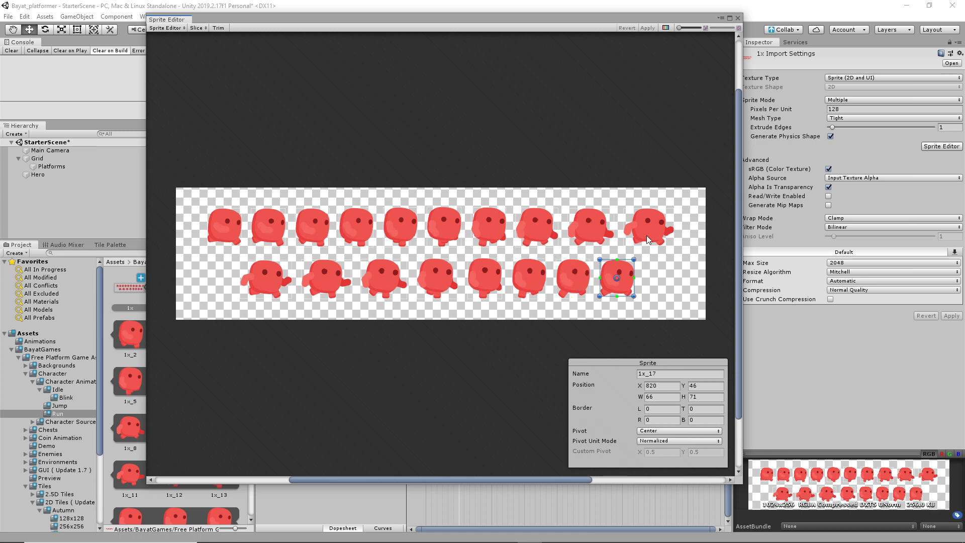
click(648, 239)
click(600, 236)
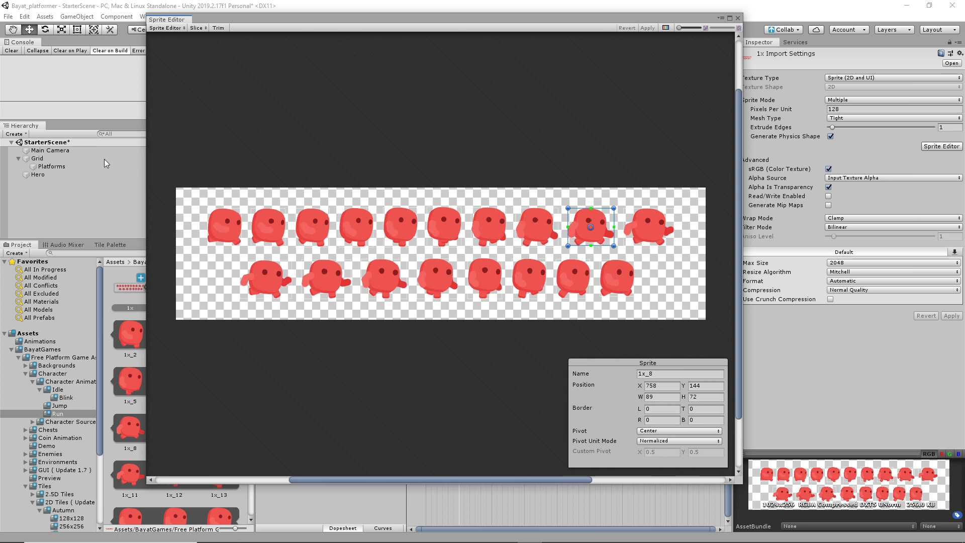
click(738, 19)
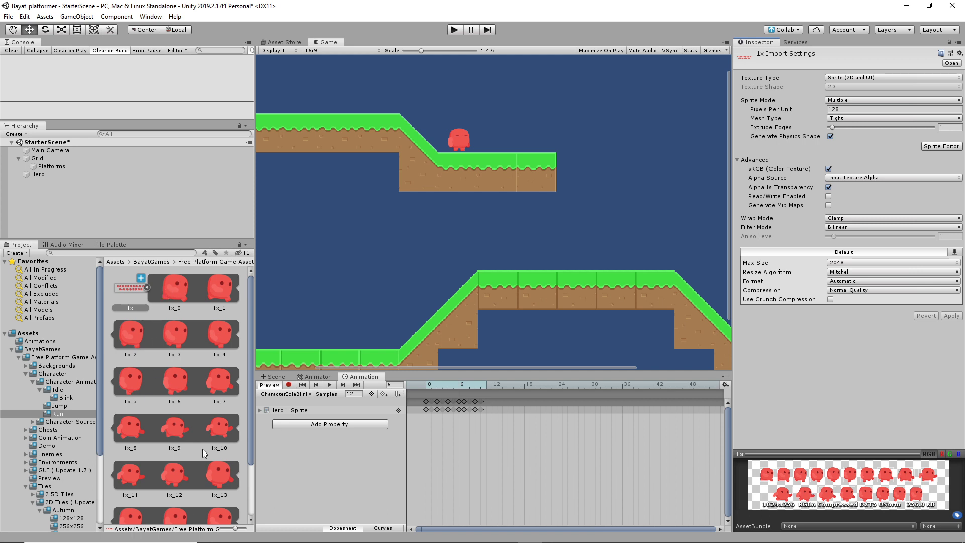
scroll(160, 332, down, 1)
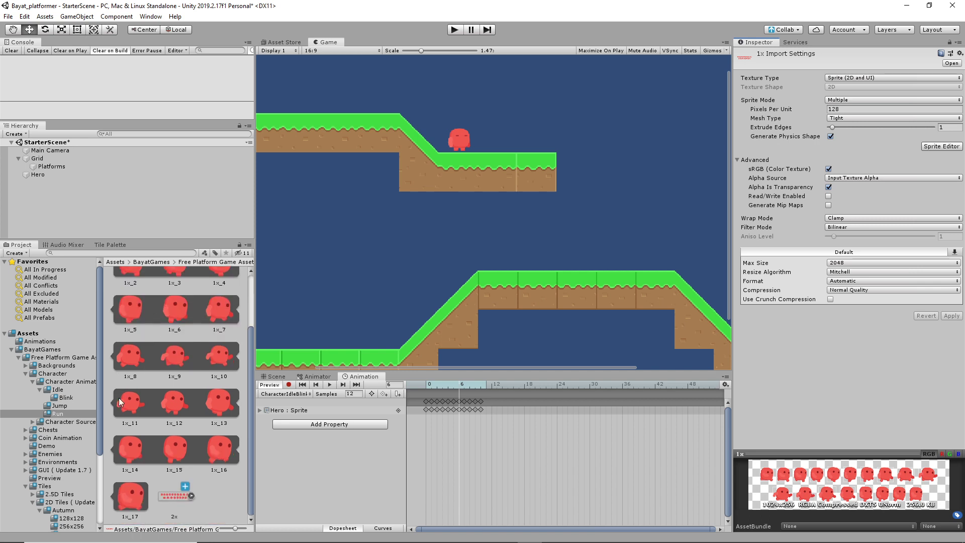
scroll(131, 402, up, 1)
scroll(185, 474, down, 1)
scroll(185, 475, up, 1)
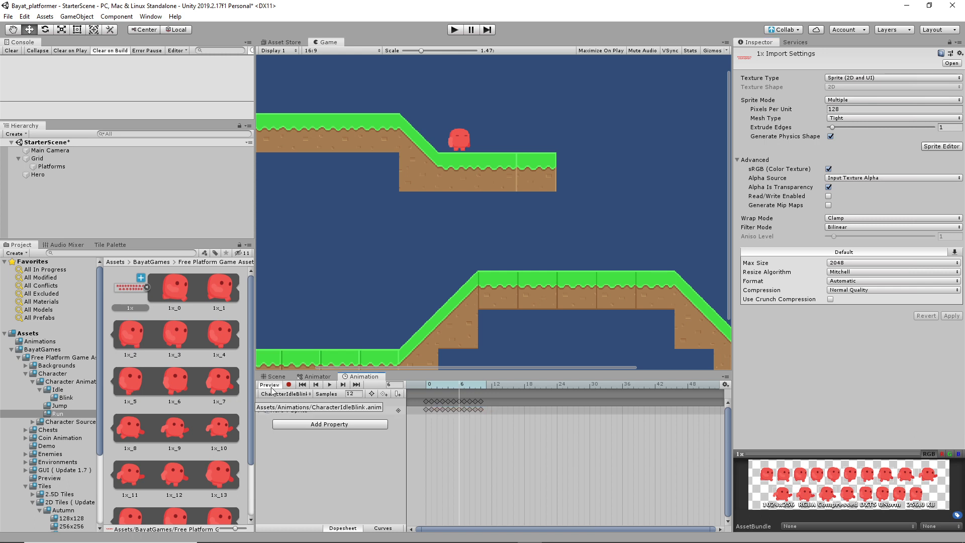
click(287, 394)
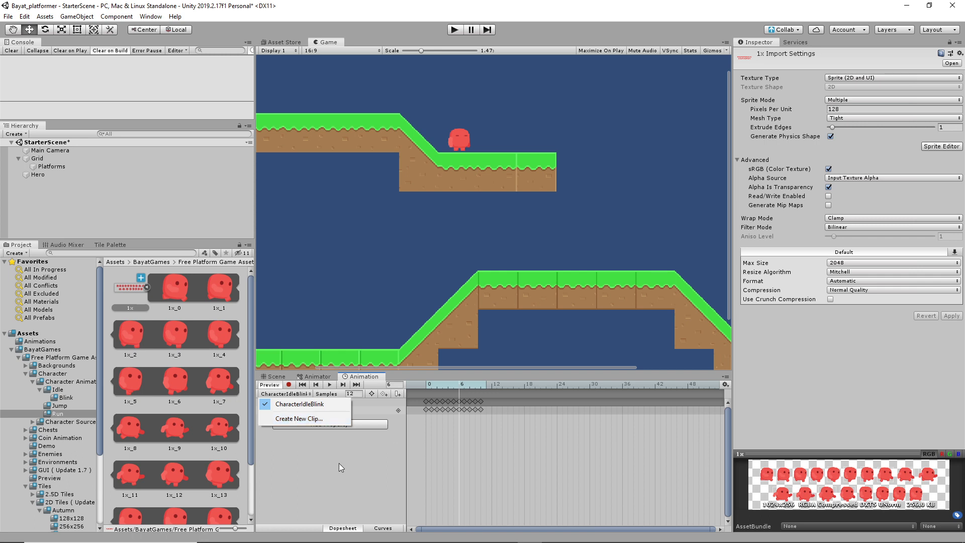
click(357, 451)
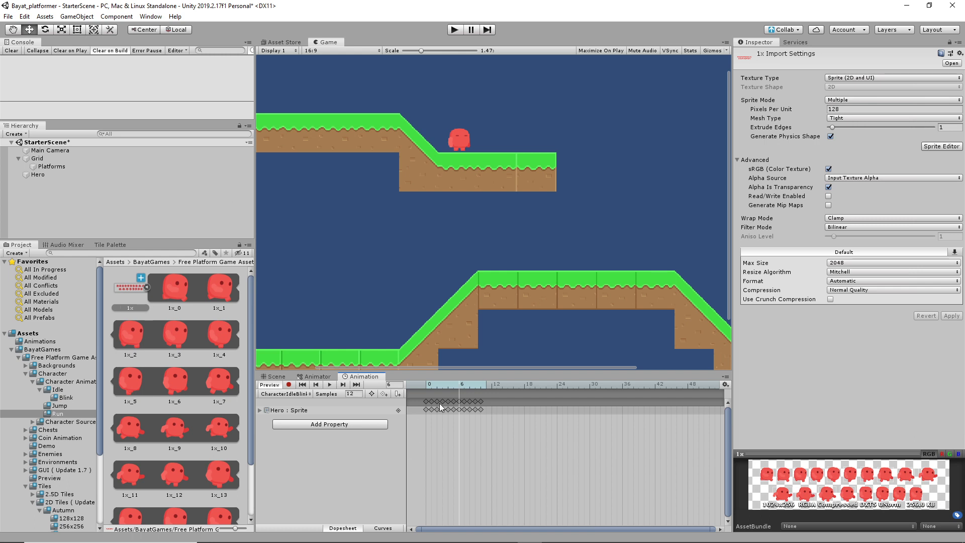
click(52, 160)
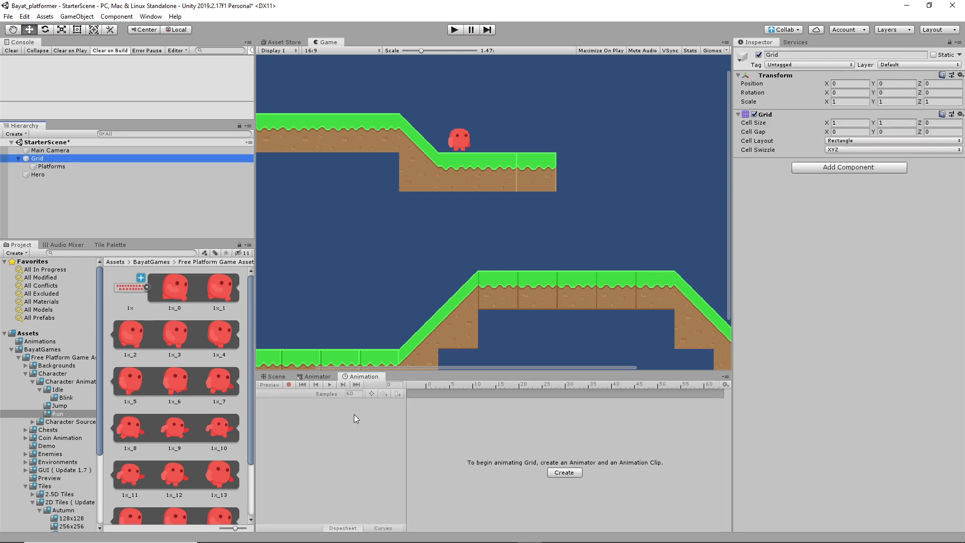
click(44, 174)
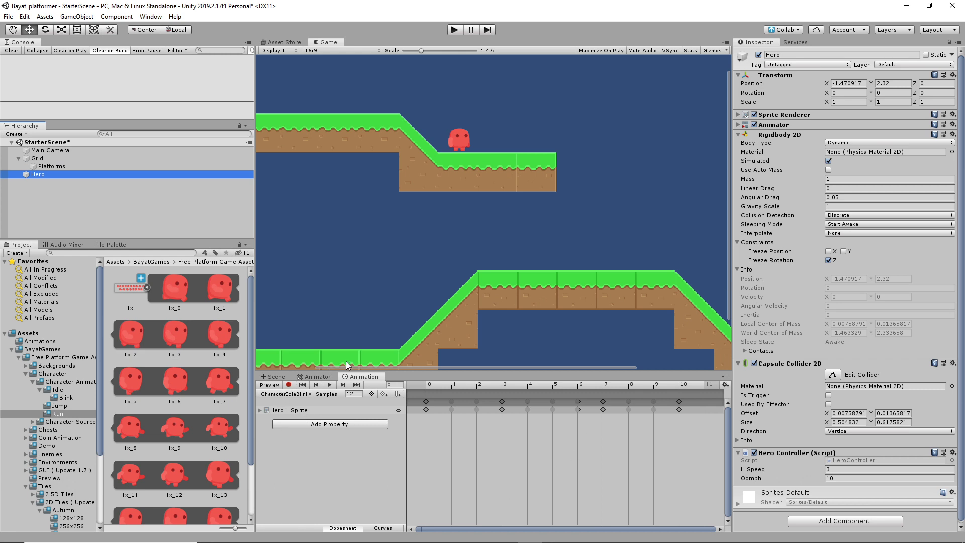
click(141, 309)
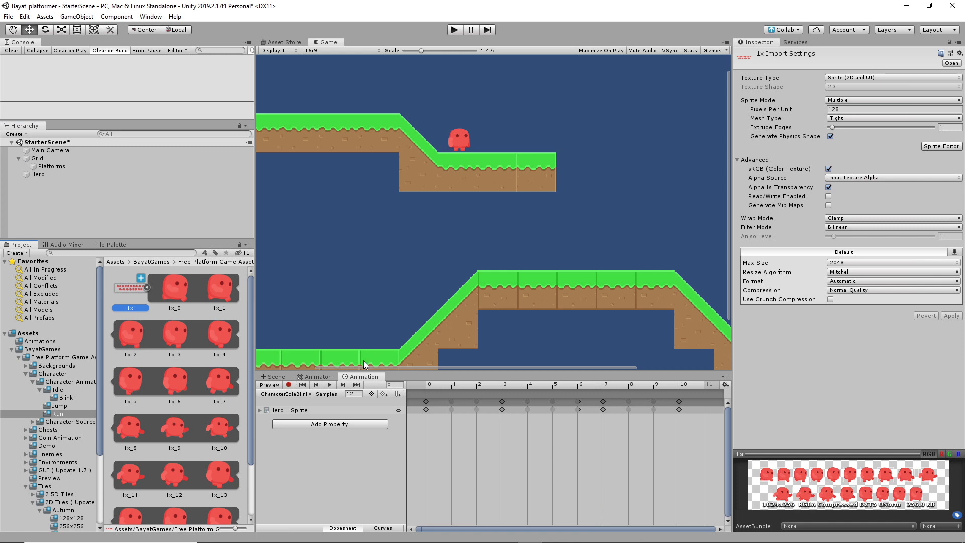
Start a new animation clip for the Hero object and choose the project's Assets/Animations folder as its save location.
click(59, 176)
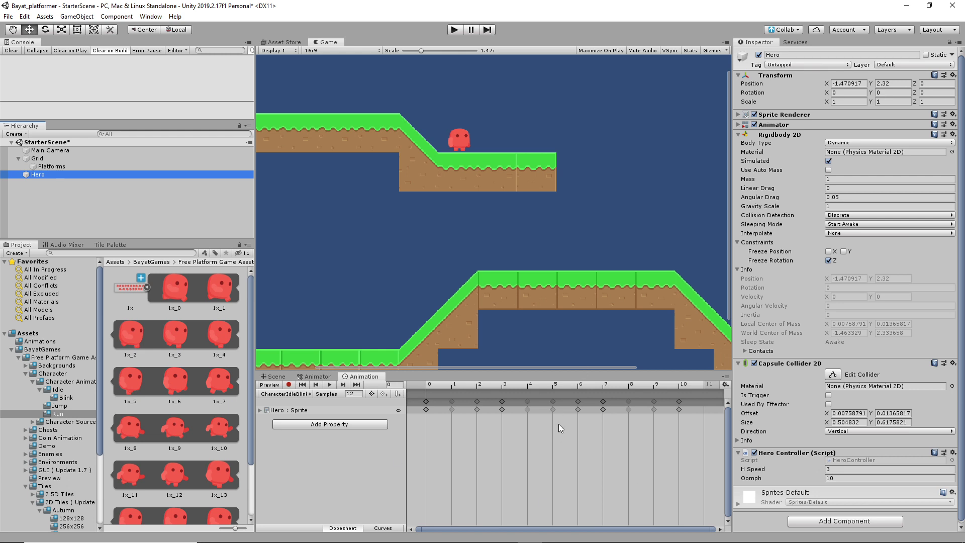
click(282, 391)
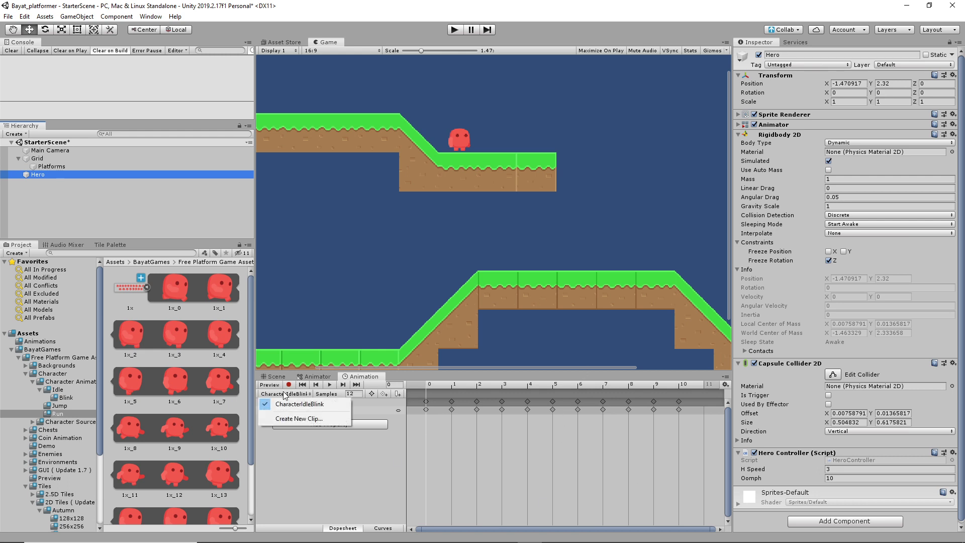
click(285, 419)
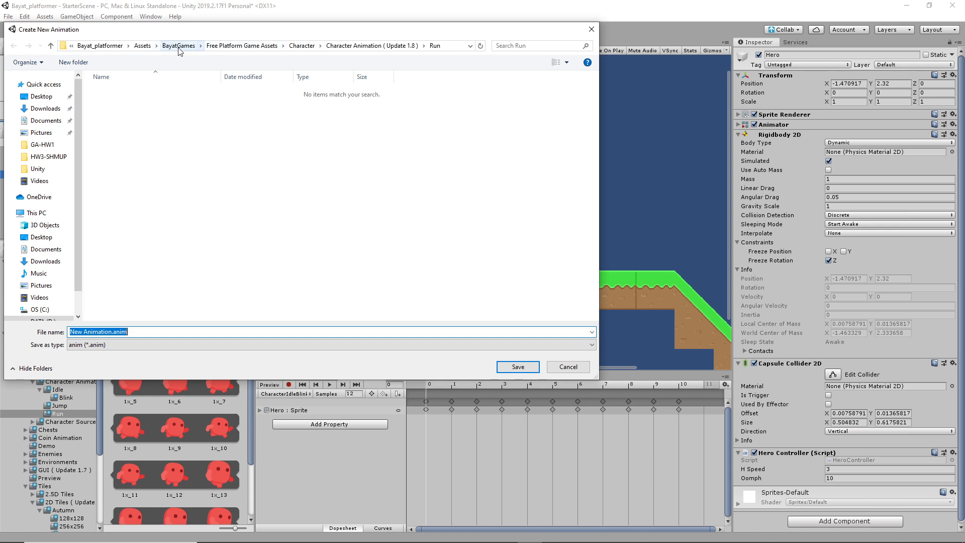
click(142, 46)
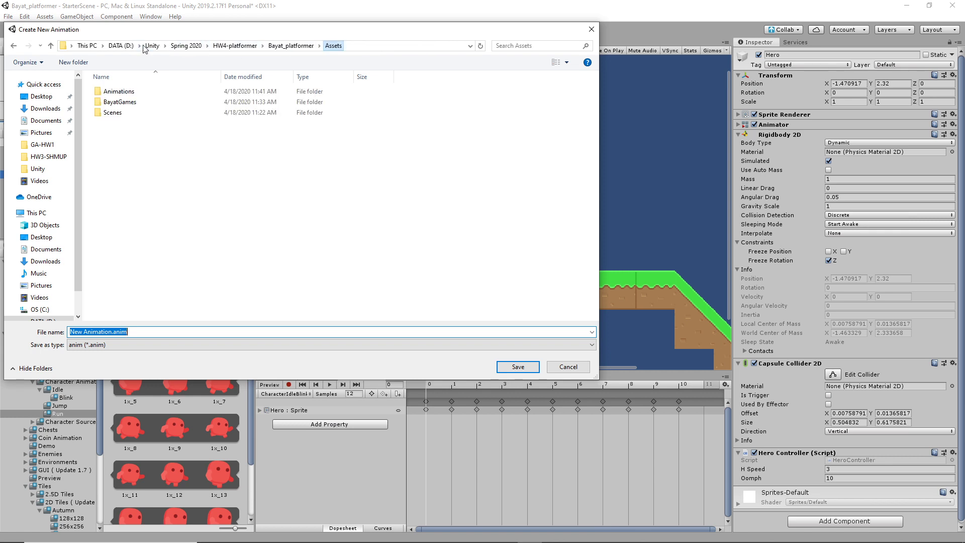
click(131, 91)
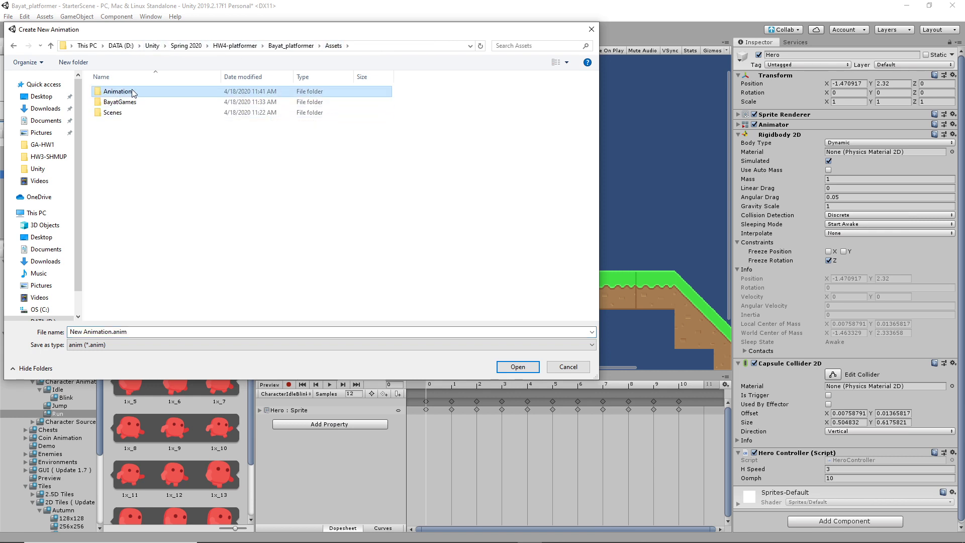
click(107, 333)
click(92, 331)
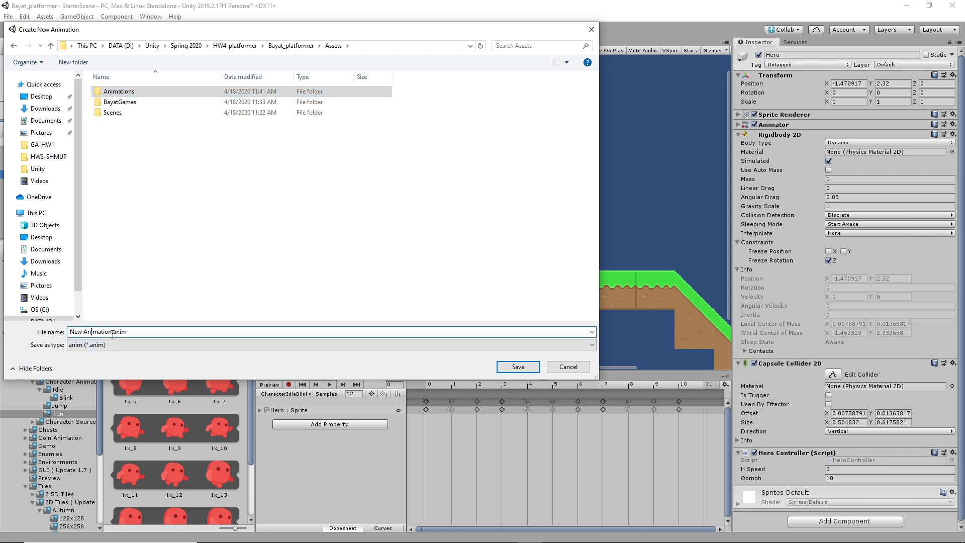
drag(112, 333, 53, 330)
double_click(117, 92)
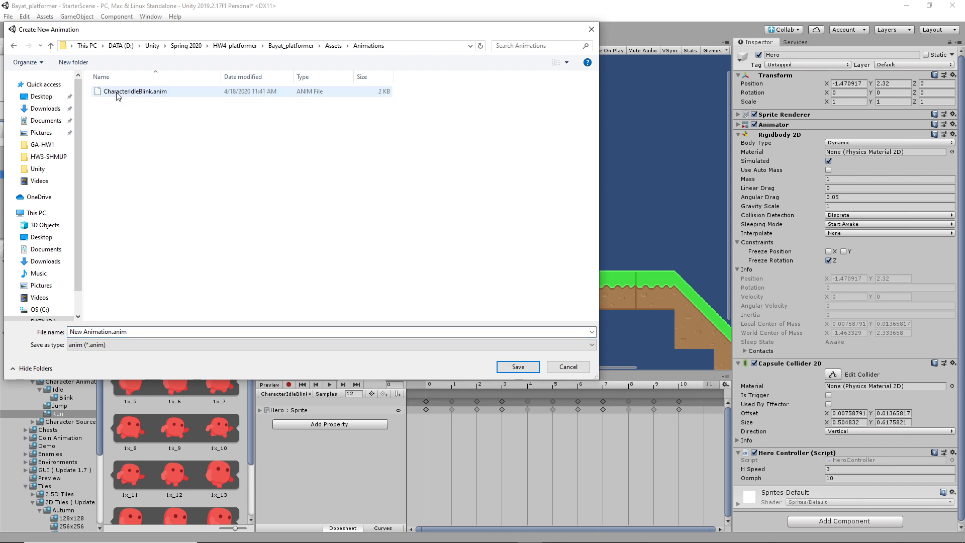
Save the new animation clip as CharacterRun.anim.
click(108, 332)
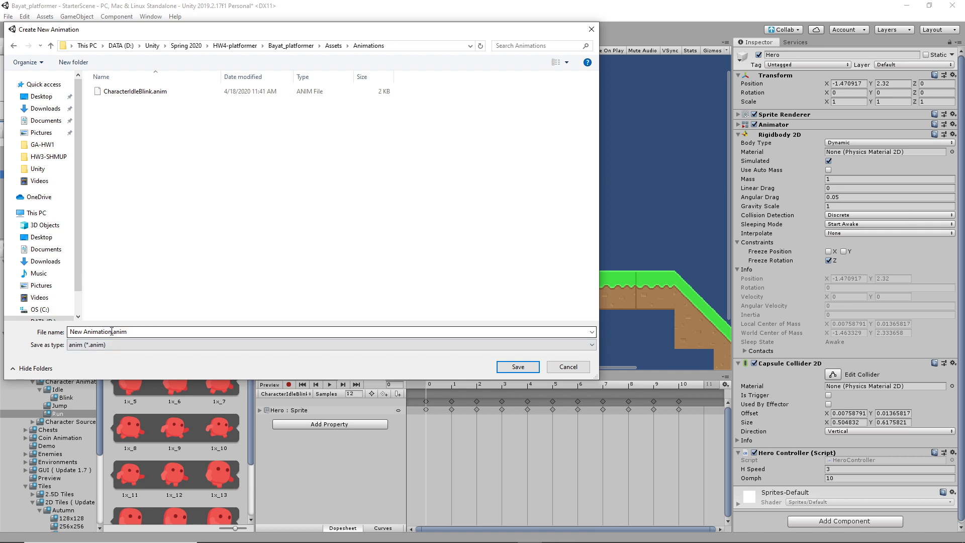
click(108, 334)
drag(111, 332, 63, 328)
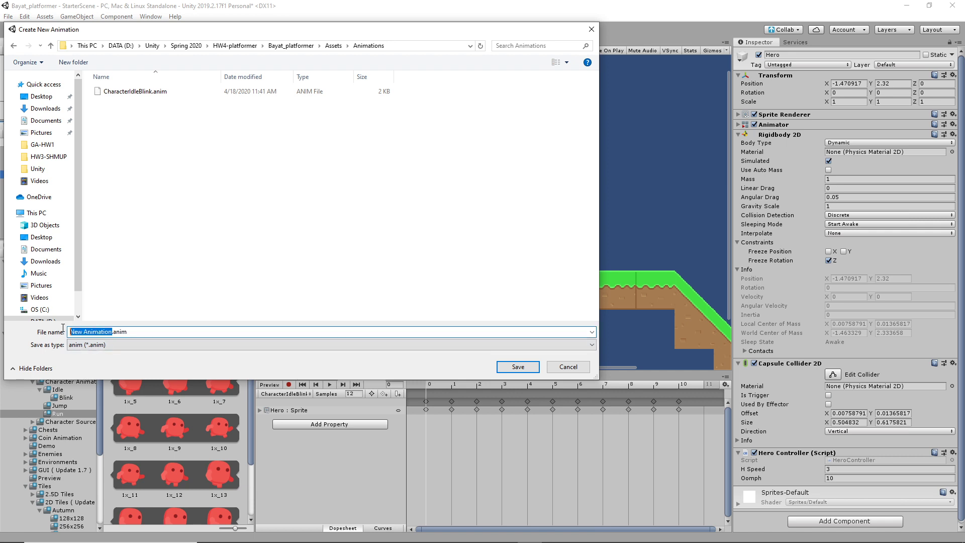
text(CharacterRun)
click(518, 367)
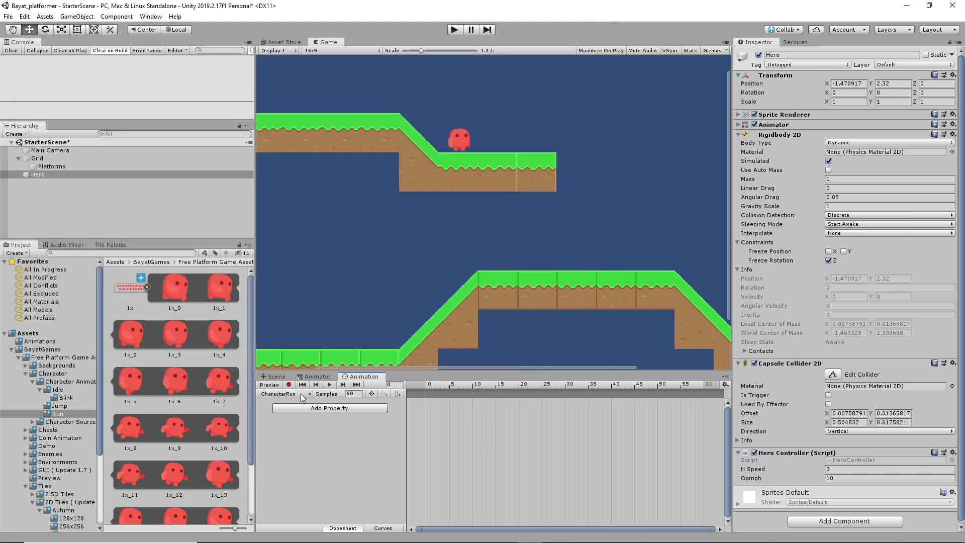
Add the run sprites 1x_0 through 1x_17 to the CharacterRun clip's timeline, starting at frame 0.
click(188, 296)
scroll(185, 352, down, 3)
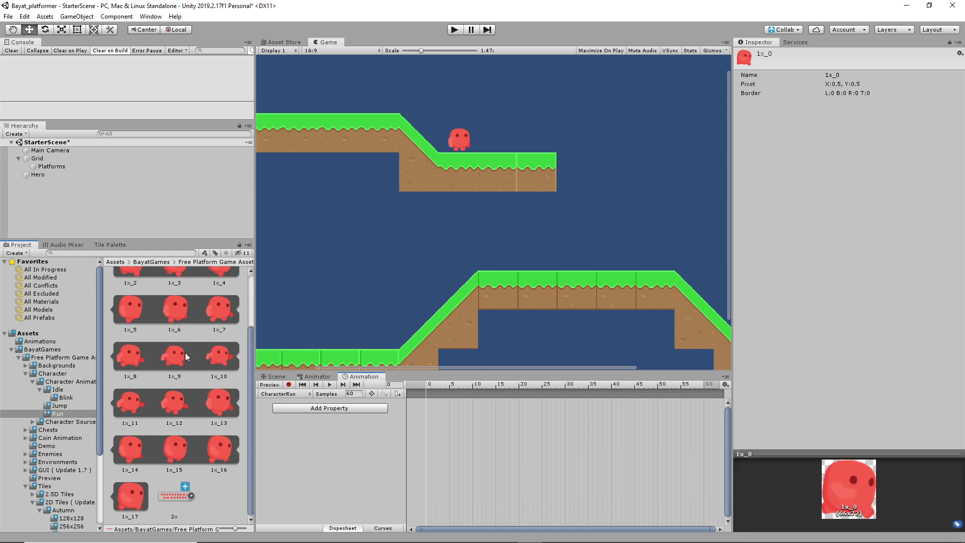
shift+click(135, 497)
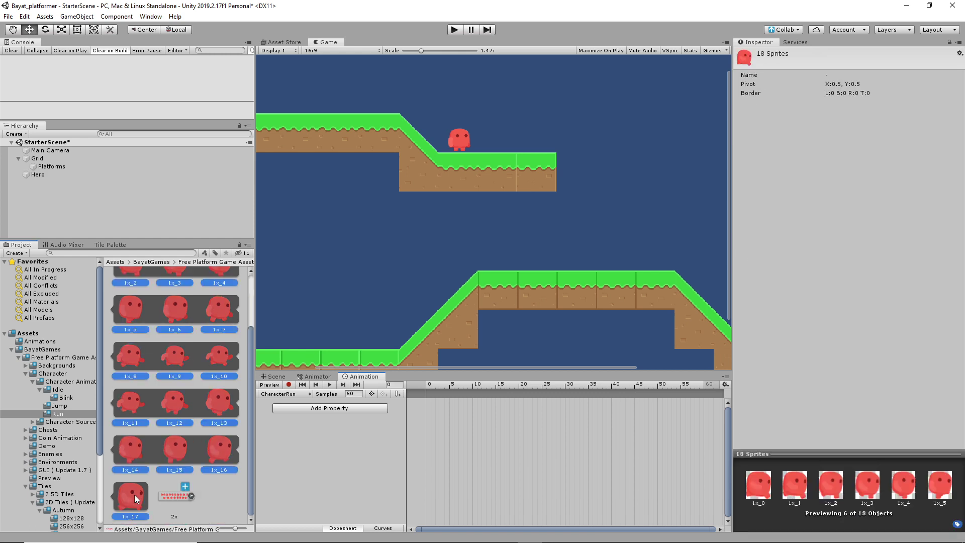
drag(173, 404, 427, 392)
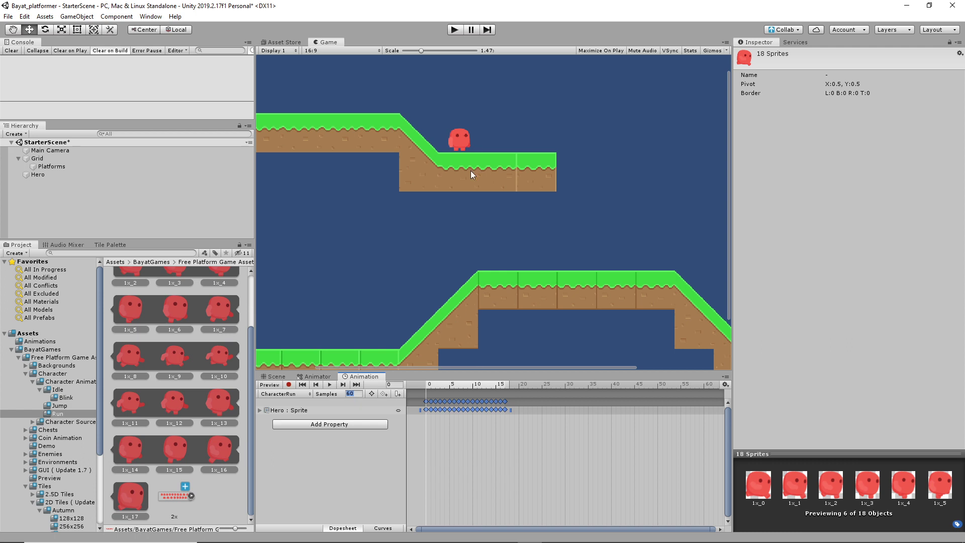
Preview the CharacterRun clip, trying a sample rate of 12 before setting it to 15.
click(330, 385)
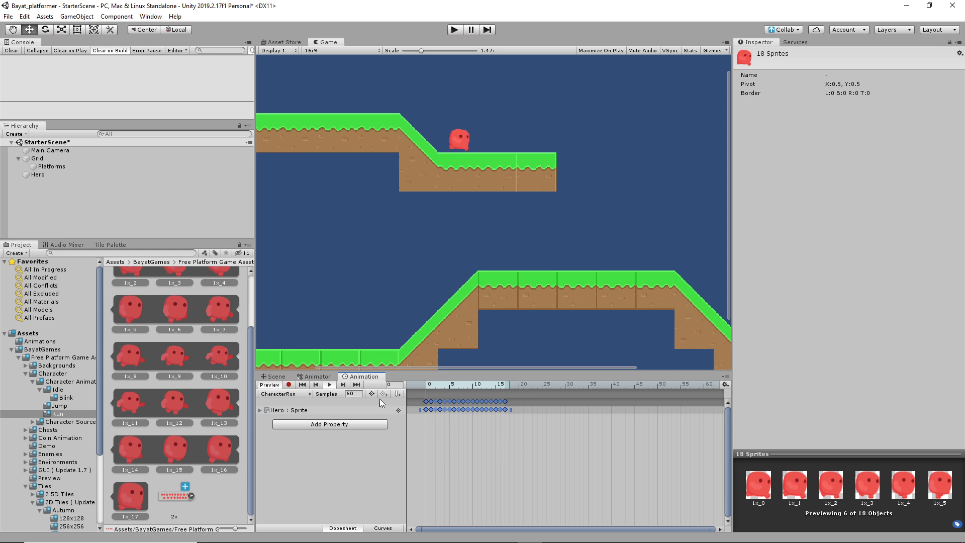
click(355, 396)
text(12)
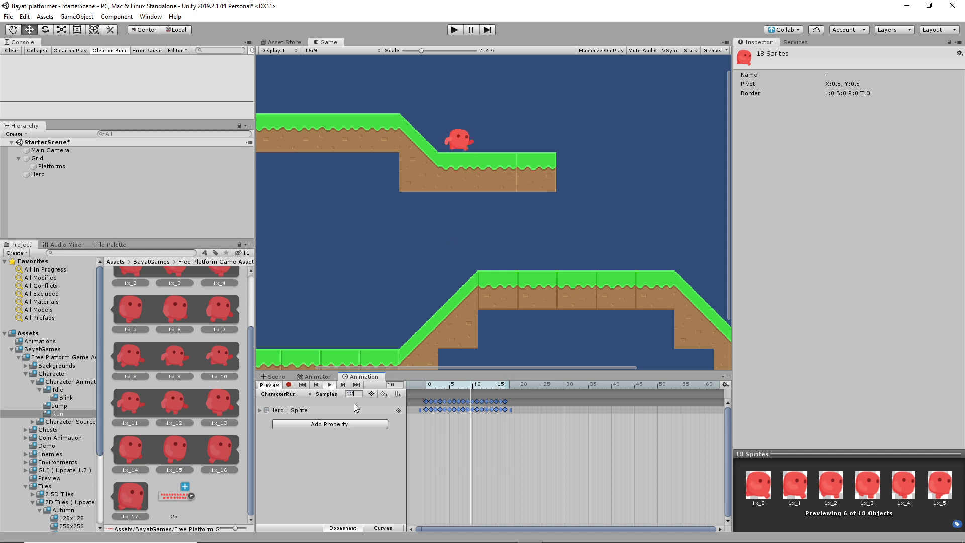
click(327, 476)
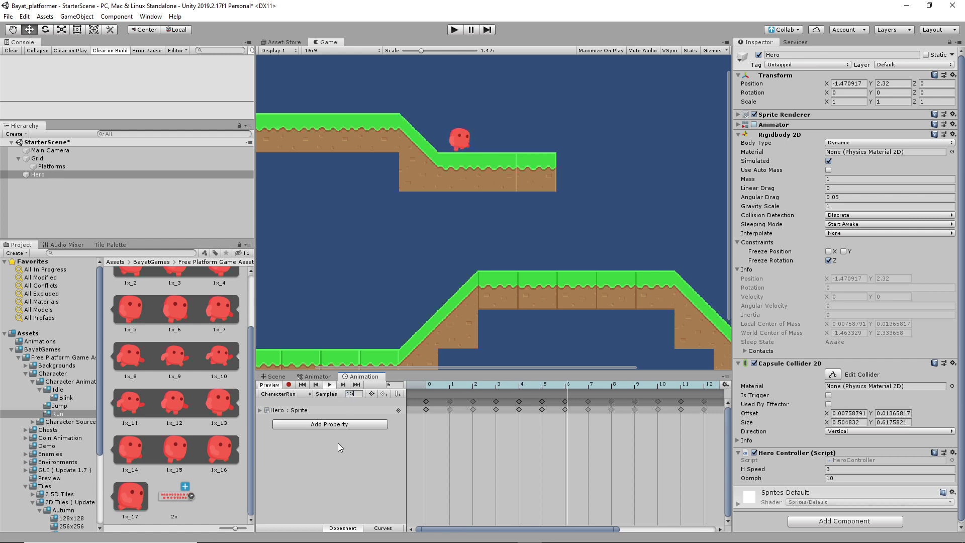
text(5)
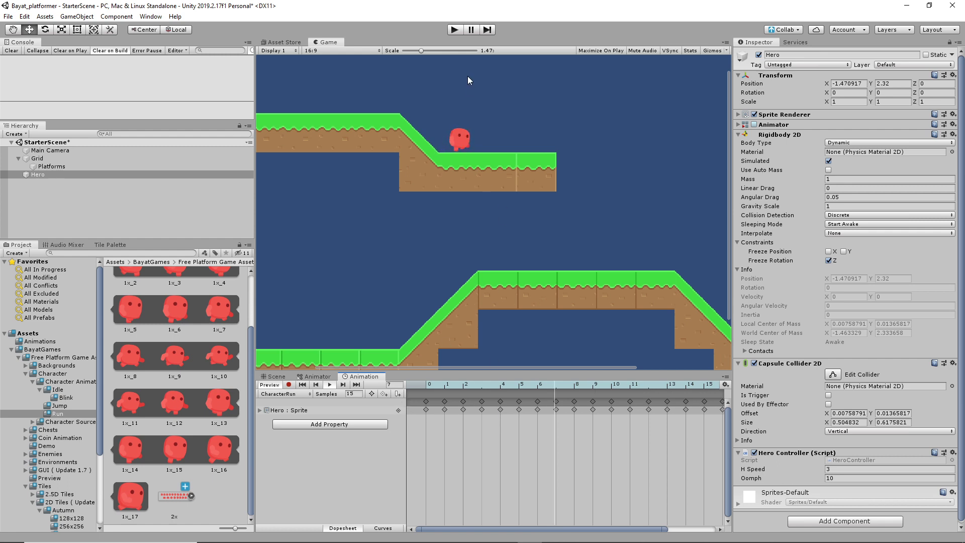
Run the scene briefly in Play mode to test the hero, and stop it.
click(455, 29)
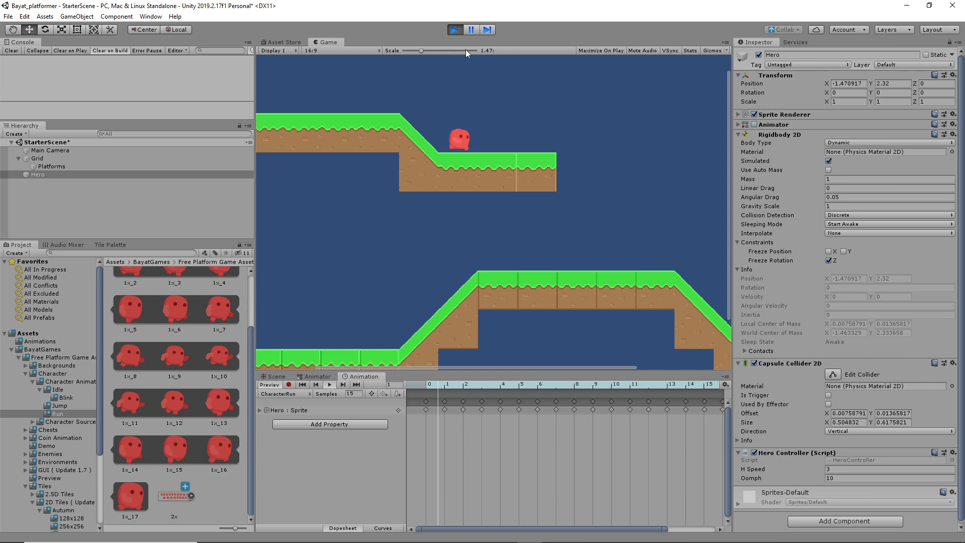
click(459, 30)
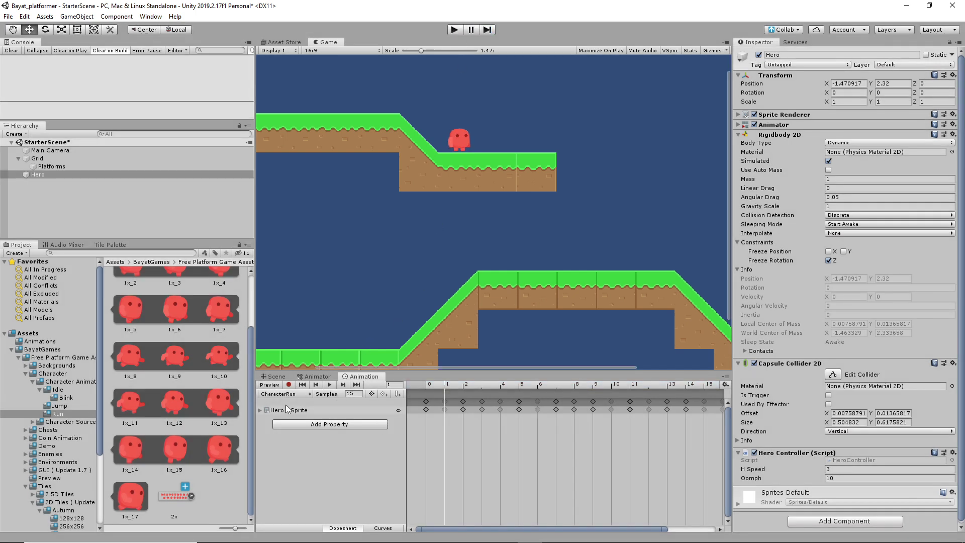
Create a new animation clip for the hero and save it as CharacterJump.anim in the project's Assets/Animations folder.
scroll(149, 387, up, 3)
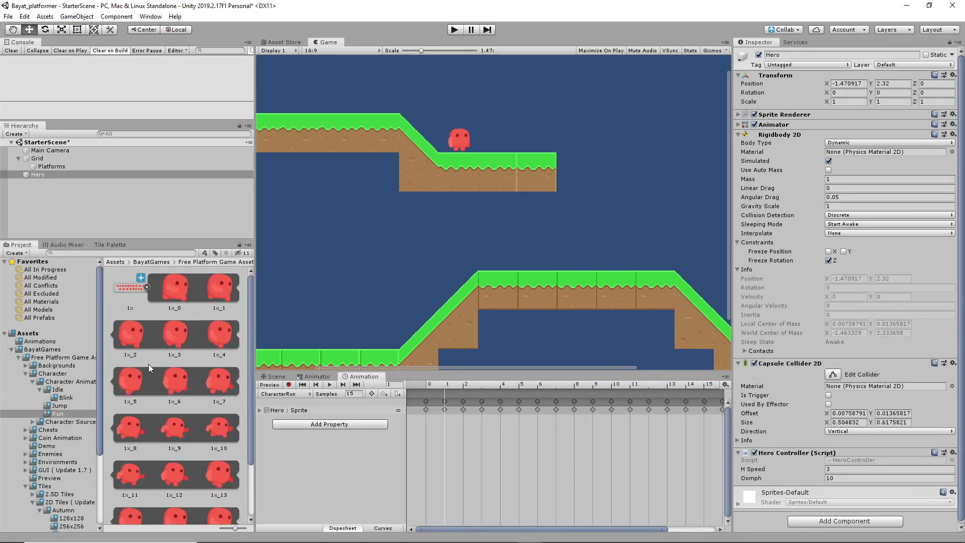
click(61, 405)
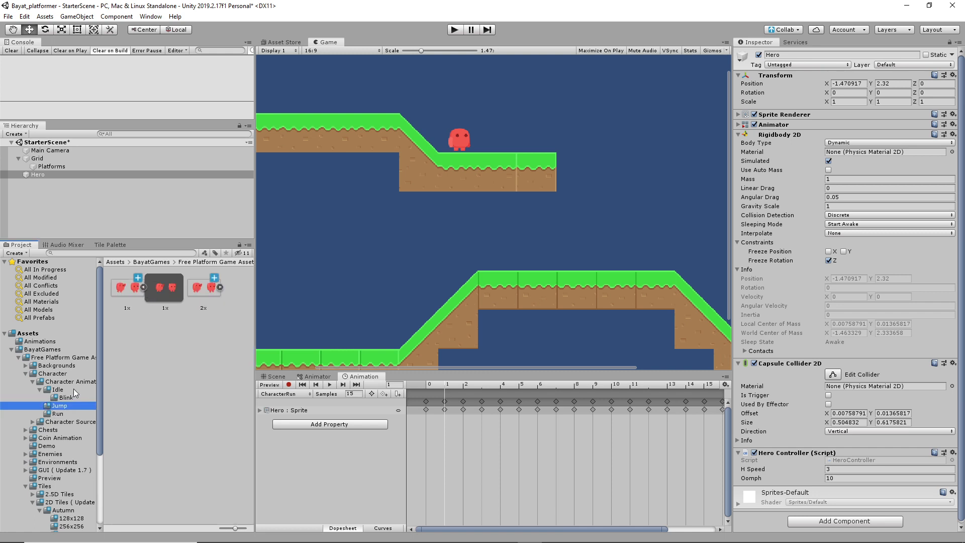
click(296, 392)
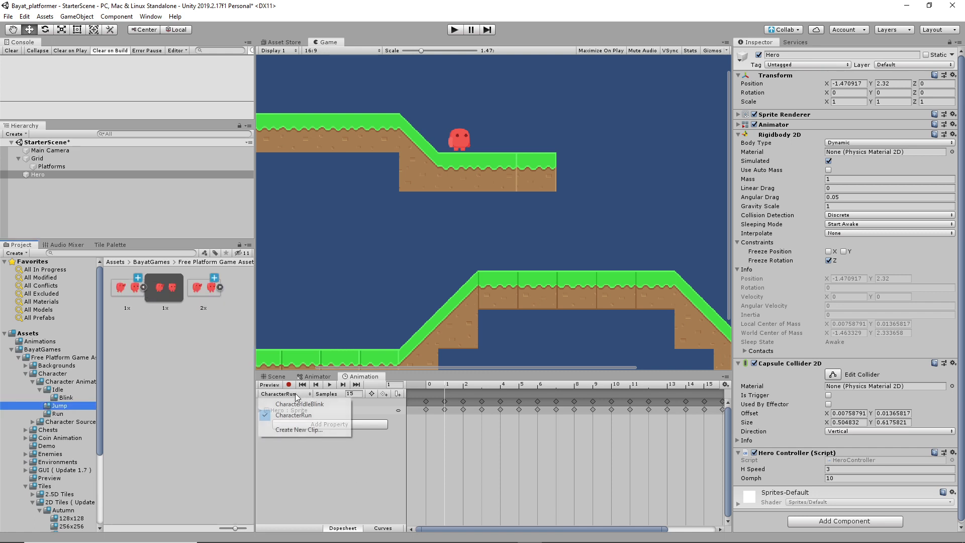
click(296, 425)
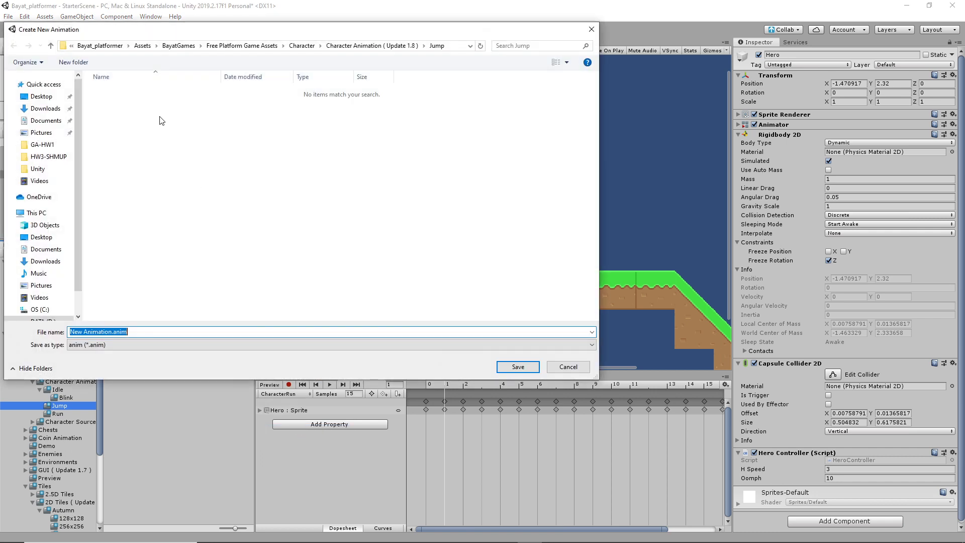
click(146, 46)
click(134, 91)
double_click(134, 91)
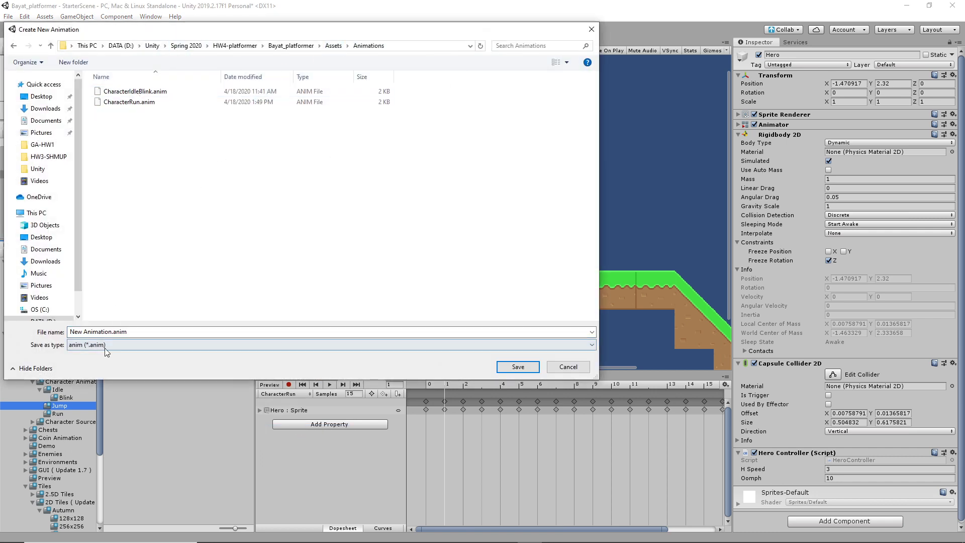
click(112, 332)
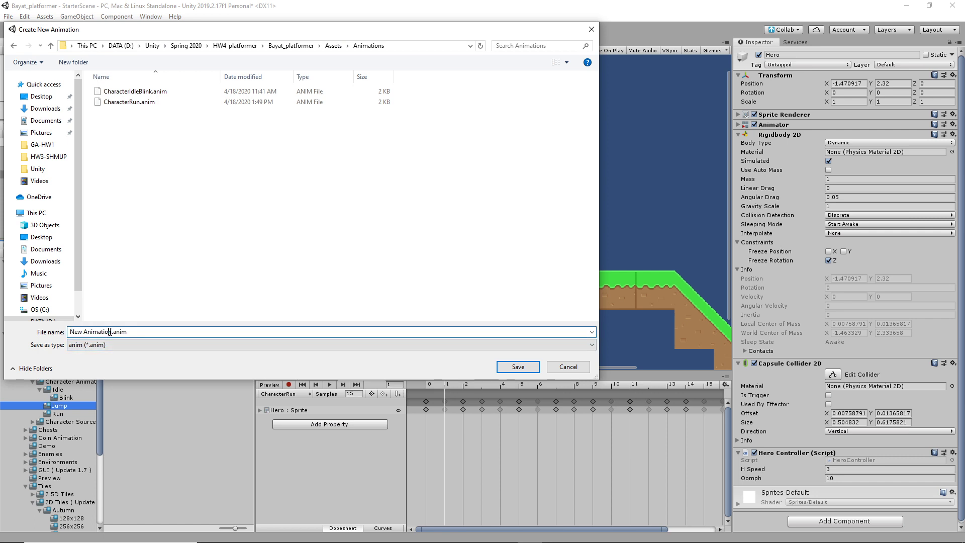
drag(110, 332, 56, 326)
key(BackSpace)
text(CharacterJump)
key(Return)
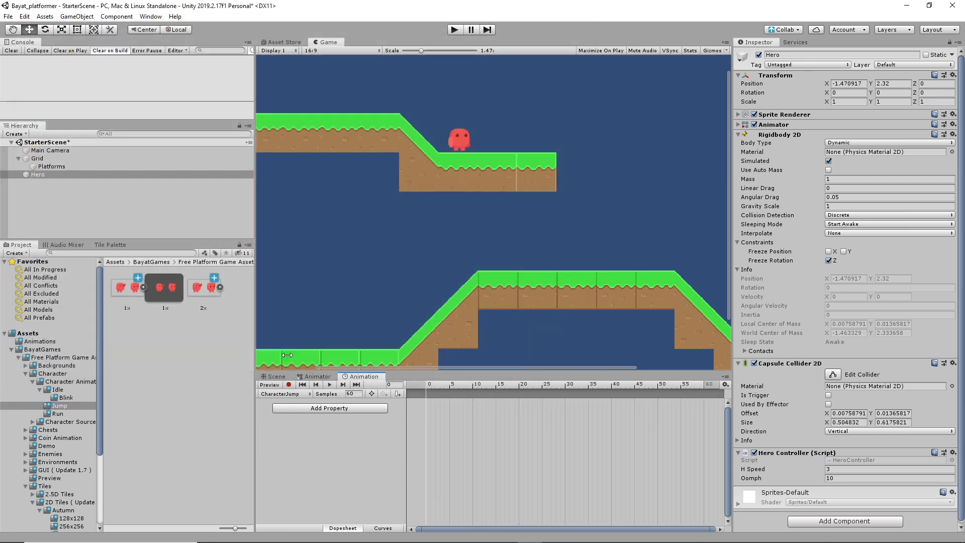
Set the 1x jump sprite sheet to 128 pixels per unit and Multiple sprite mode, and apply the import settings.
click(128, 289)
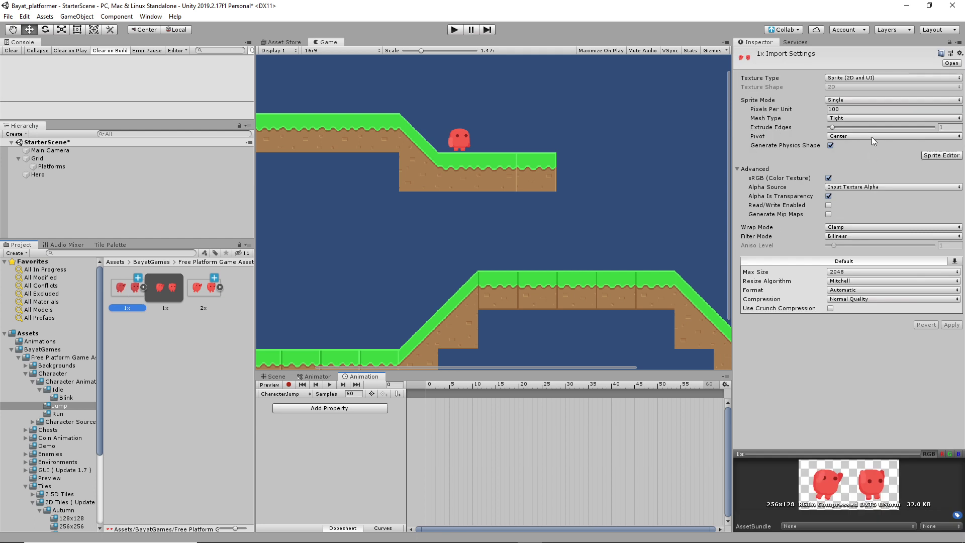
click(853, 109)
text(128)
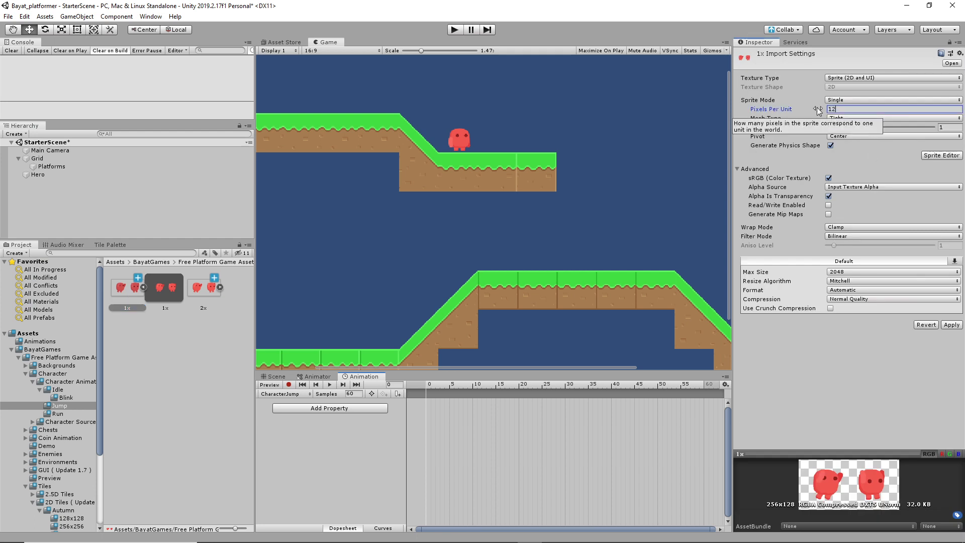
key(Tab)
click(877, 100)
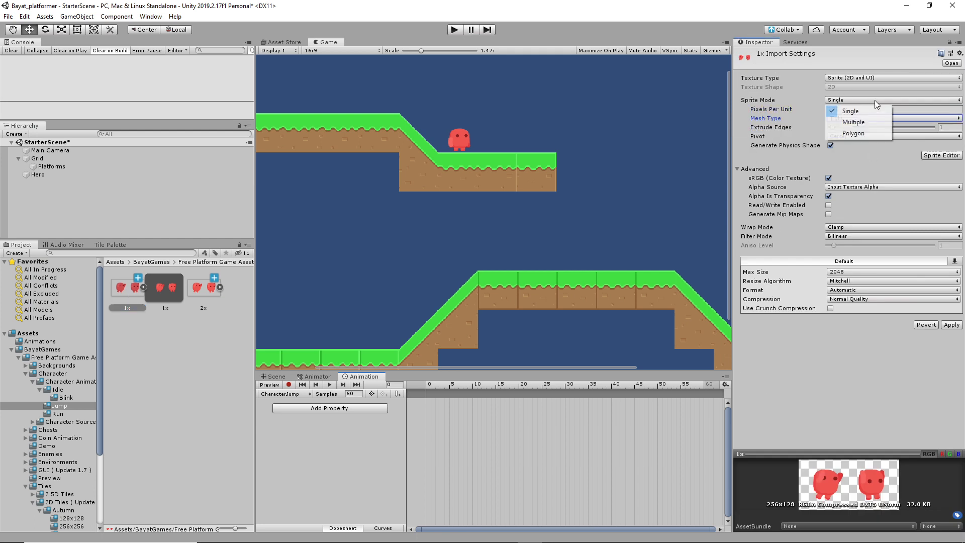
click(865, 121)
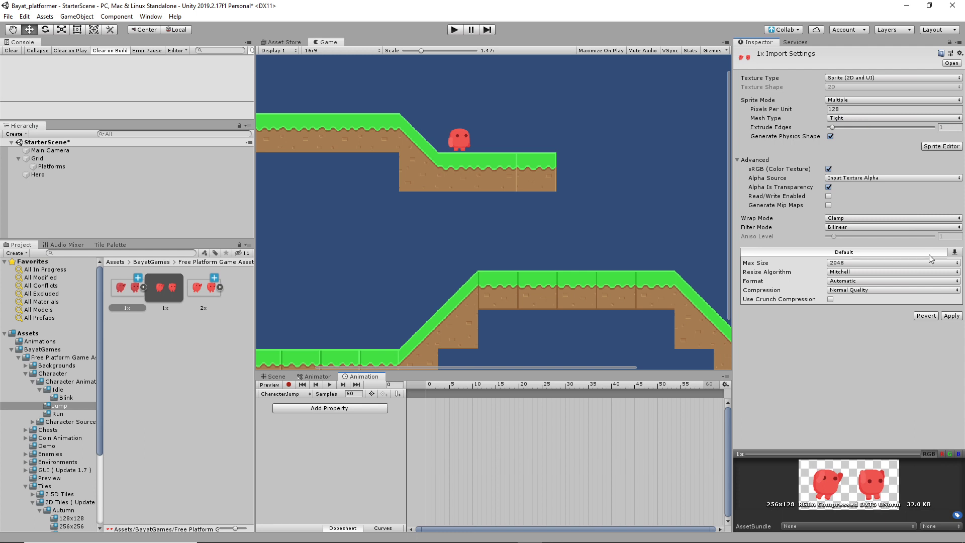
click(951, 316)
Slice the 1x jump sheet in the Sprite Editor with the Automatic type, apply it, and check the second slice.
click(940, 147)
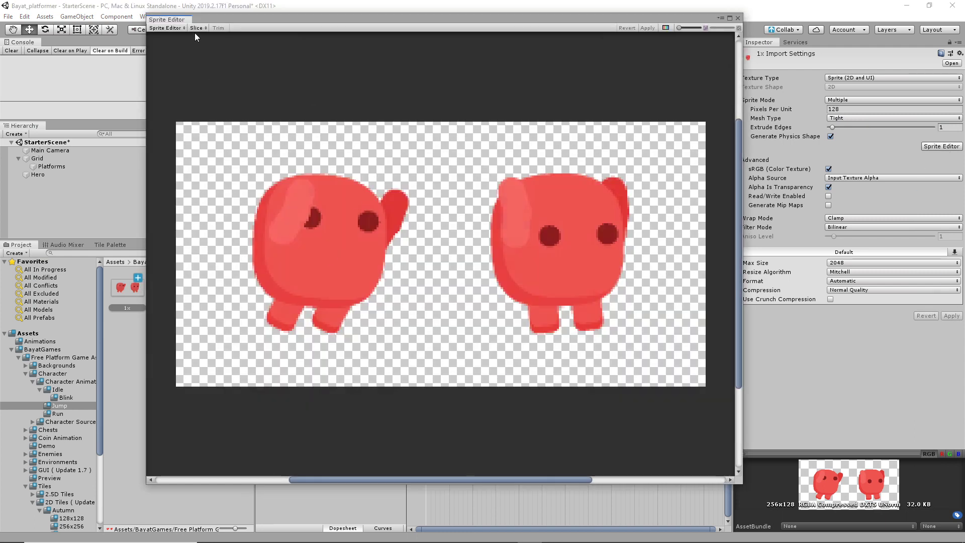
click(196, 29)
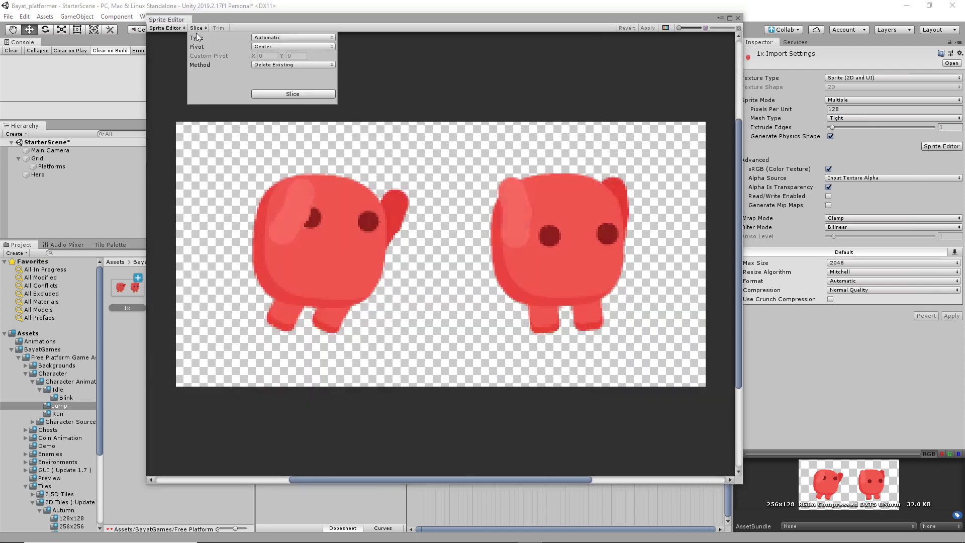
click(279, 95)
click(654, 29)
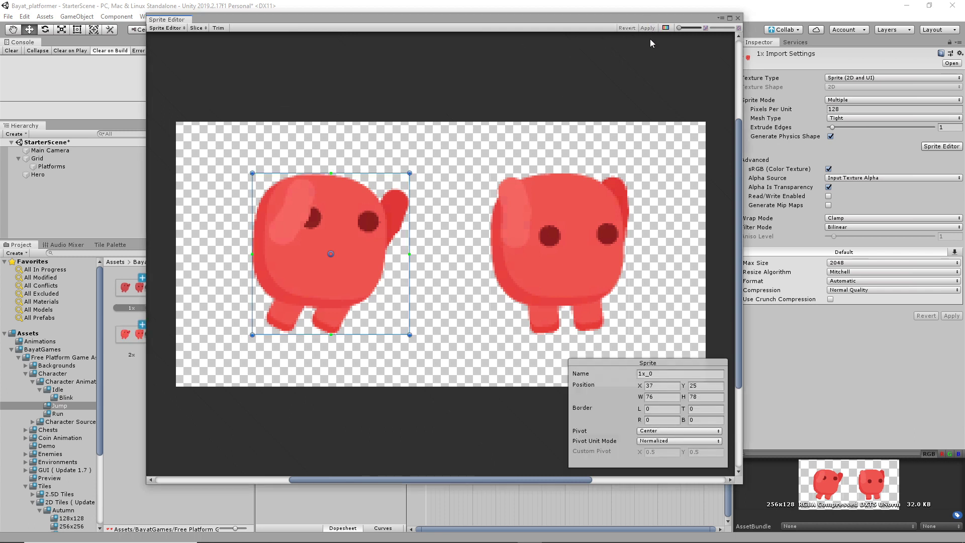
click(580, 260)
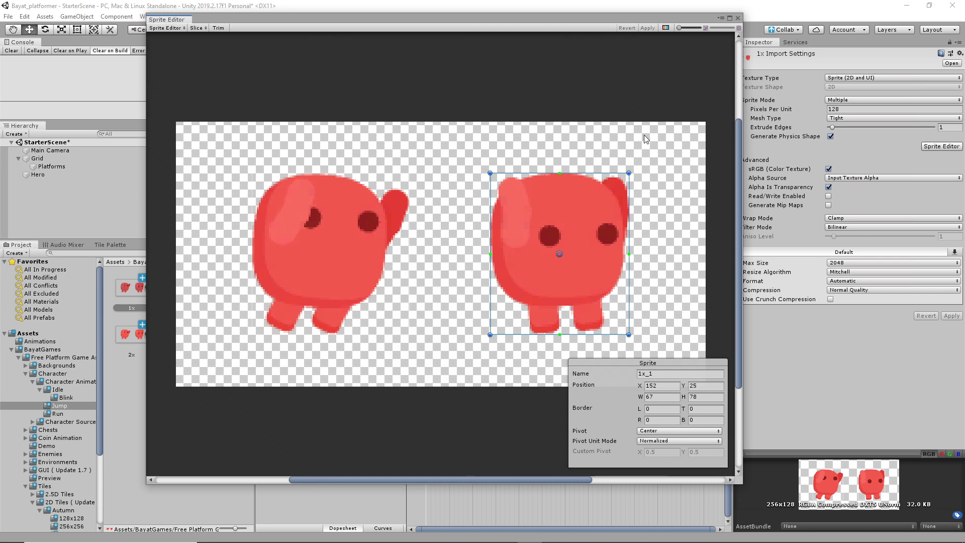
click(738, 19)
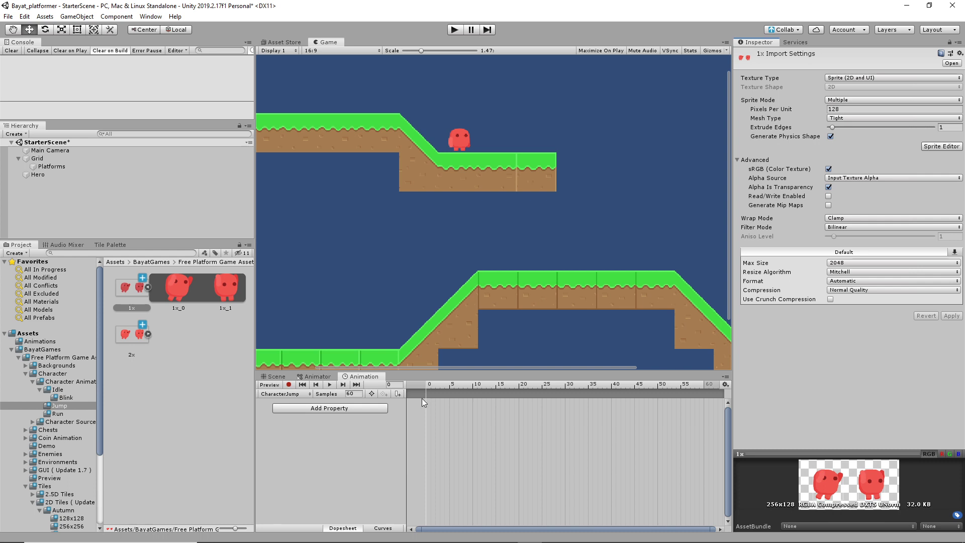
Add the jump sprites 1x_0 and 1x_1 to the CharacterJump clip's timeline at frame 0 and preview the clip.
click(177, 288)
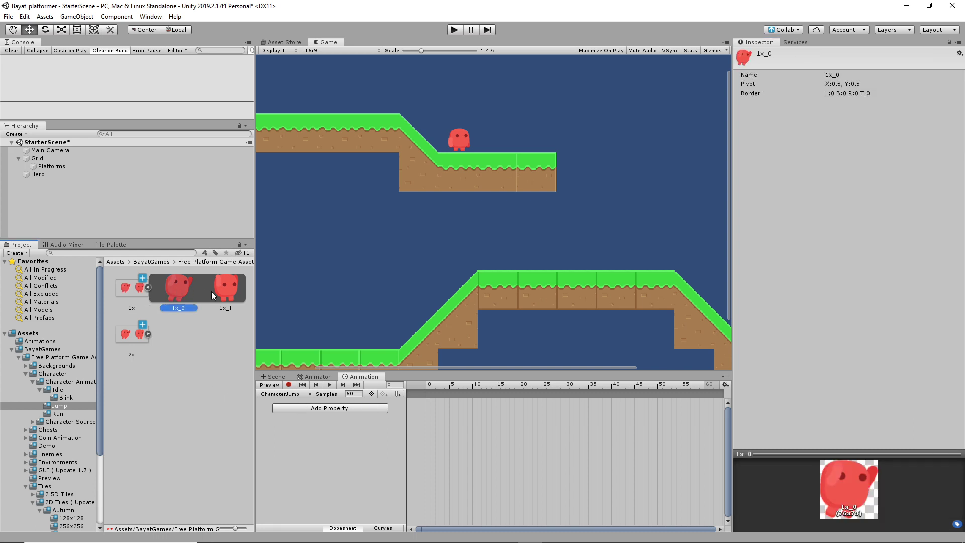
drag(178, 287, 429, 394)
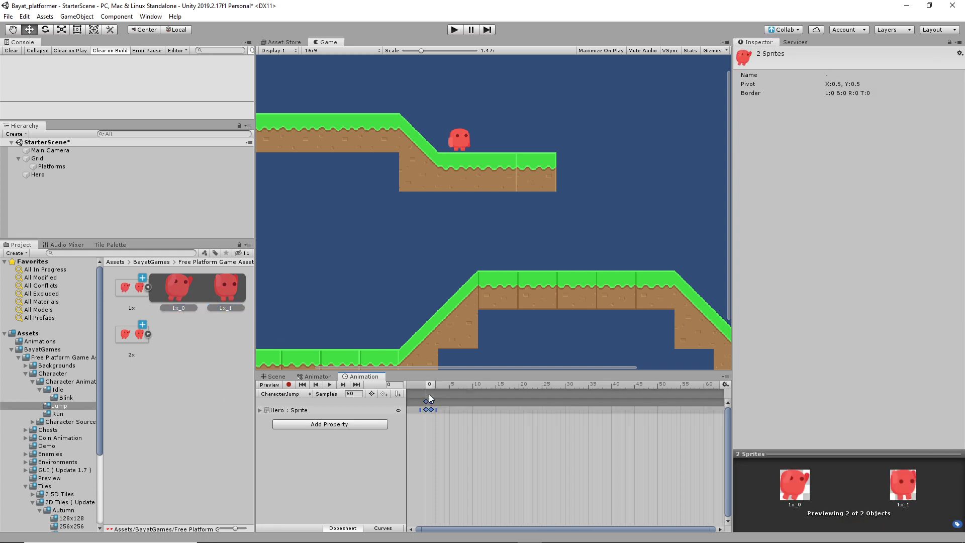
click(333, 384)
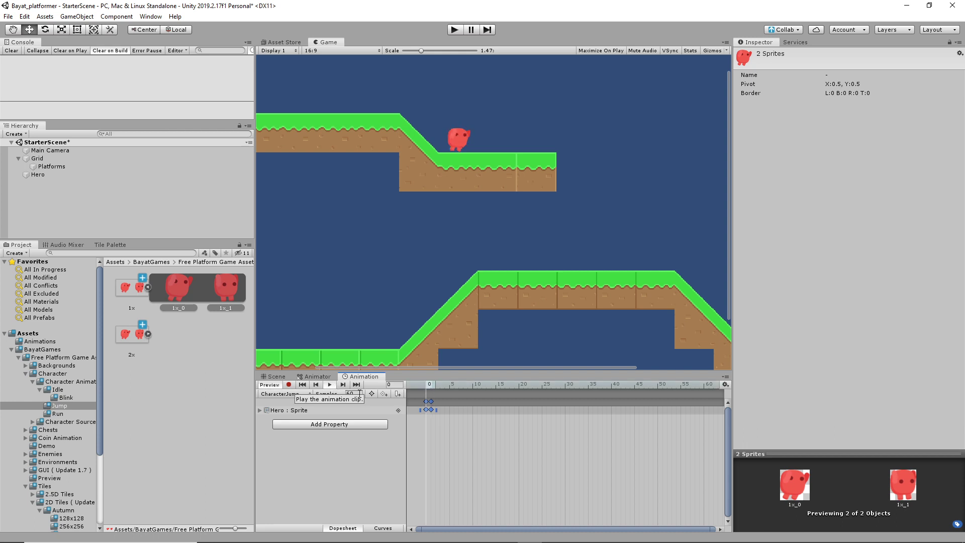
Try a sample rate of 12 for the CharacterJump clip before setting it to 6, and stop the preview.
double_click(352, 393)
text(12)
key(Return)
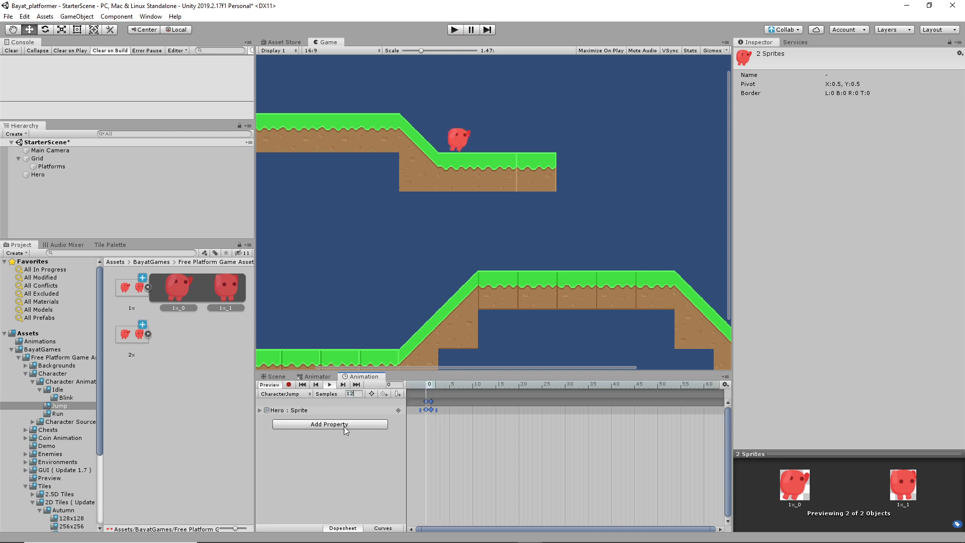
click(342, 453)
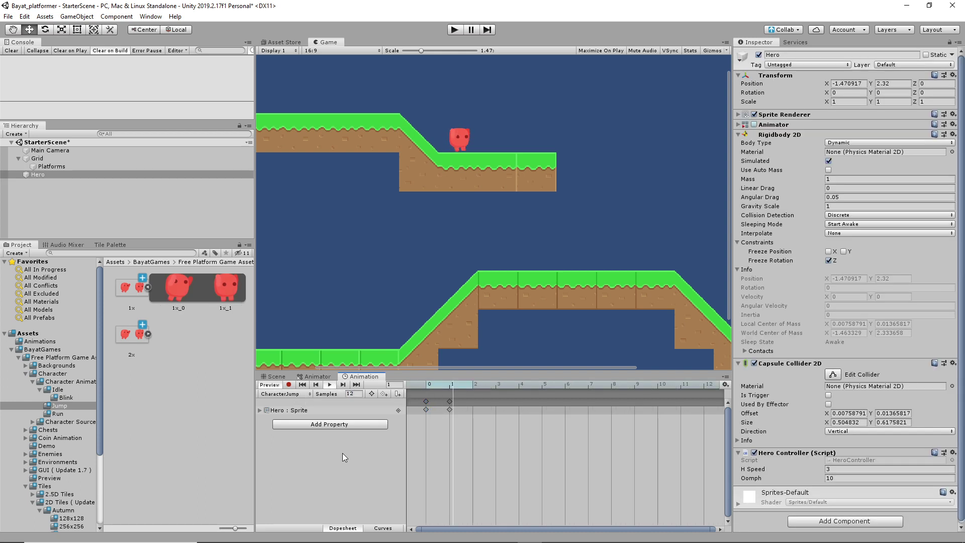
double_click(350, 394)
text(6)
key(Return)
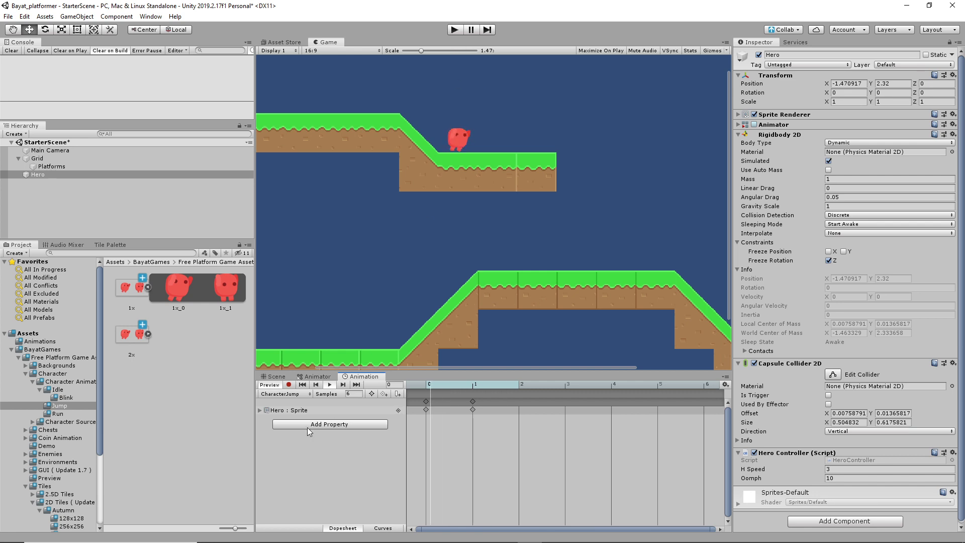
click(329, 385)
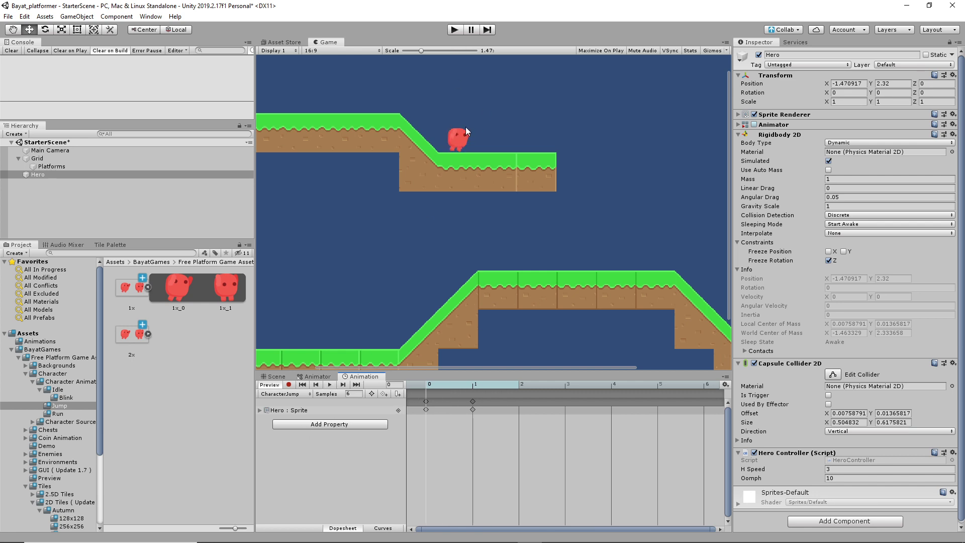
Switch to the CharacterIdleBlink clip and preview its playback.
click(284, 395)
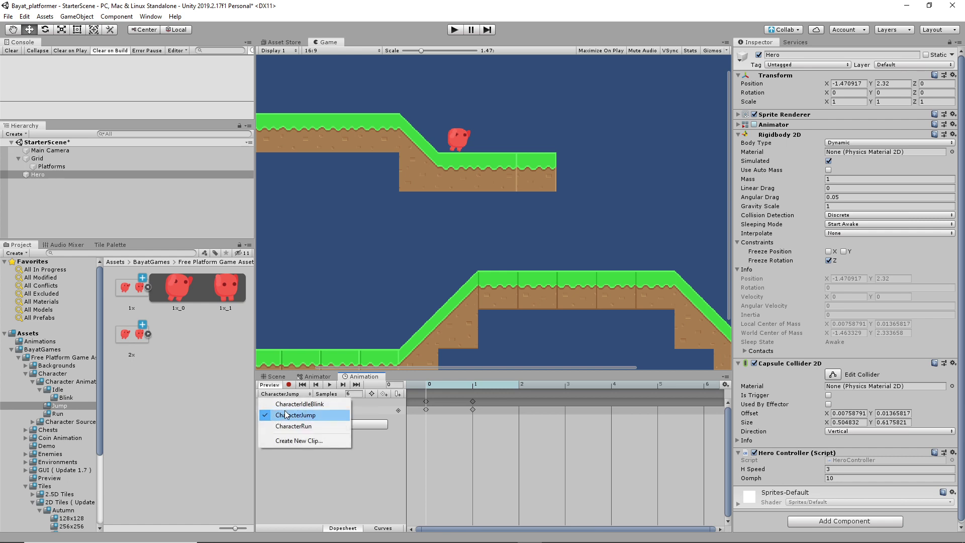
click(292, 404)
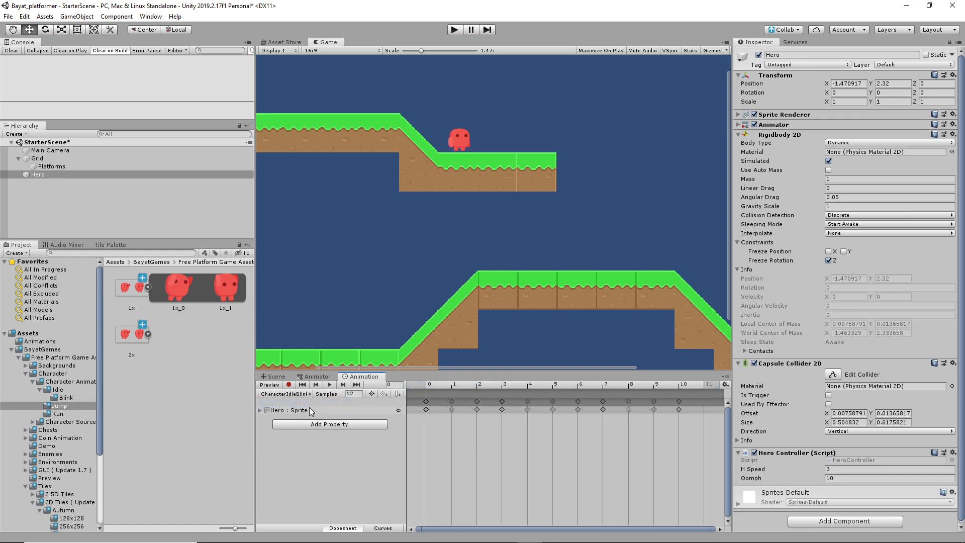
click(330, 385)
click(330, 385)
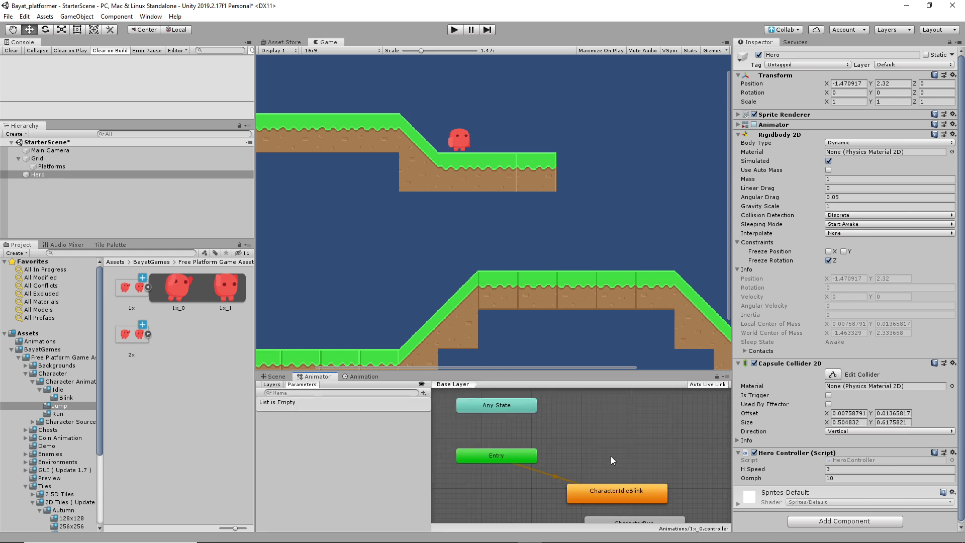
Arrange the Animator states in a column beside Entry and Any State, with CharacterJump above CharacterRun and CharacterIdleBlink beneath.
drag(608, 490, 609, 465)
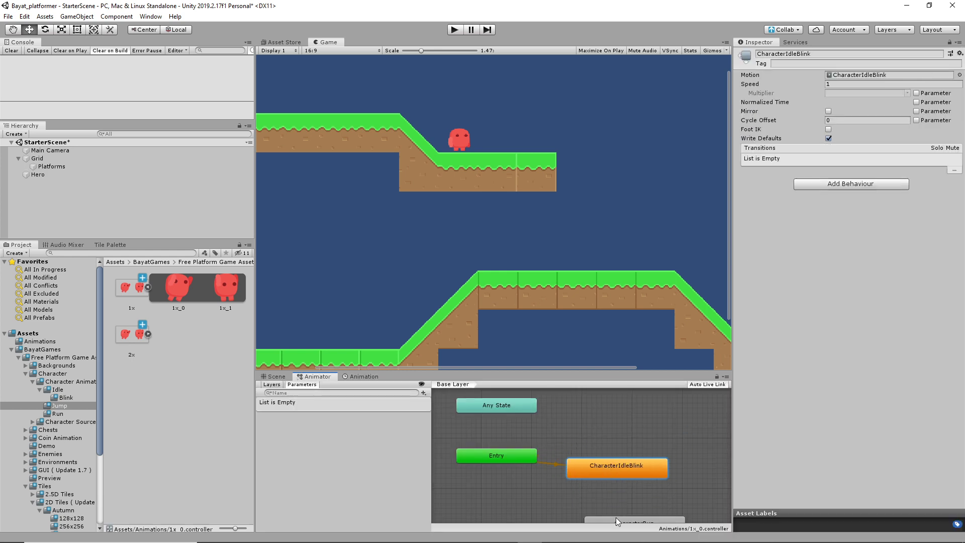
drag(622, 519, 604, 414)
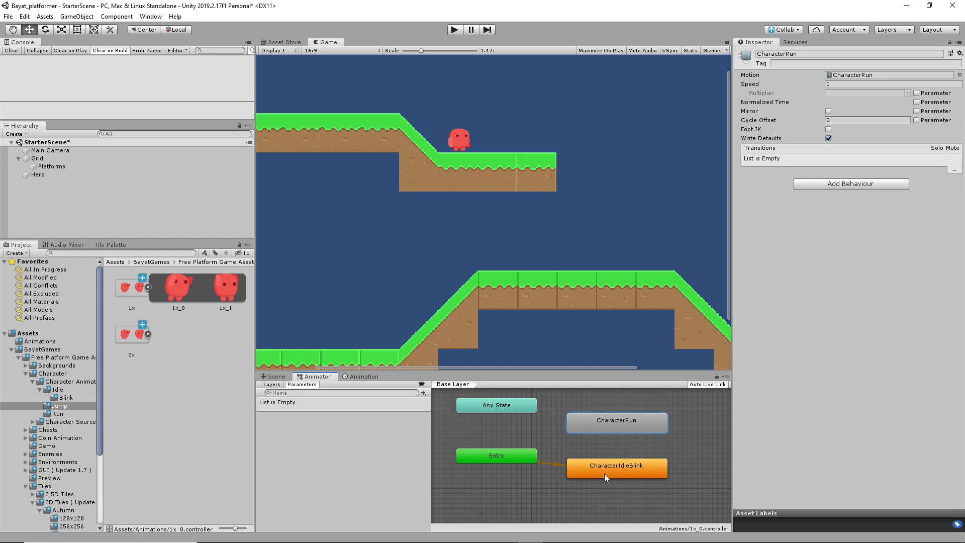
scroll(647, 450, down, 4)
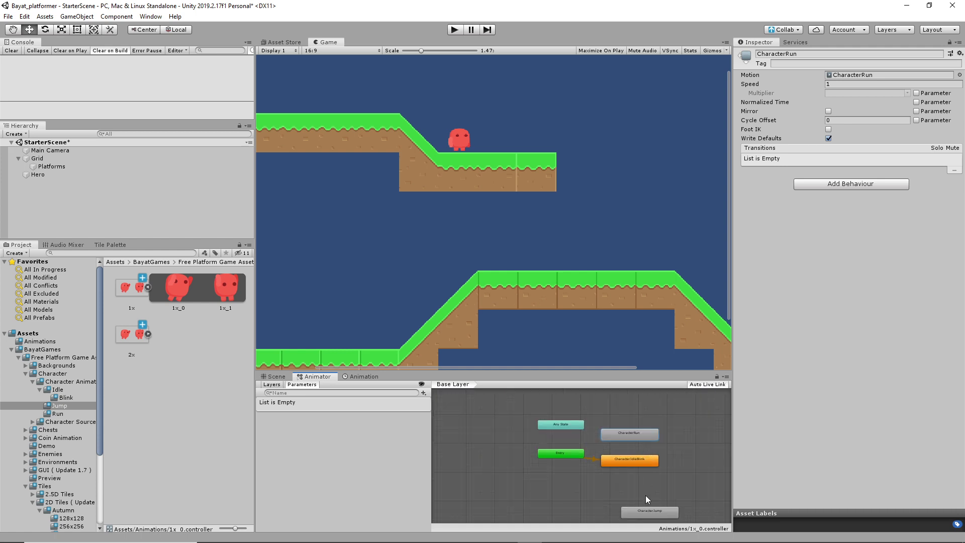
drag(649, 511, 629, 414)
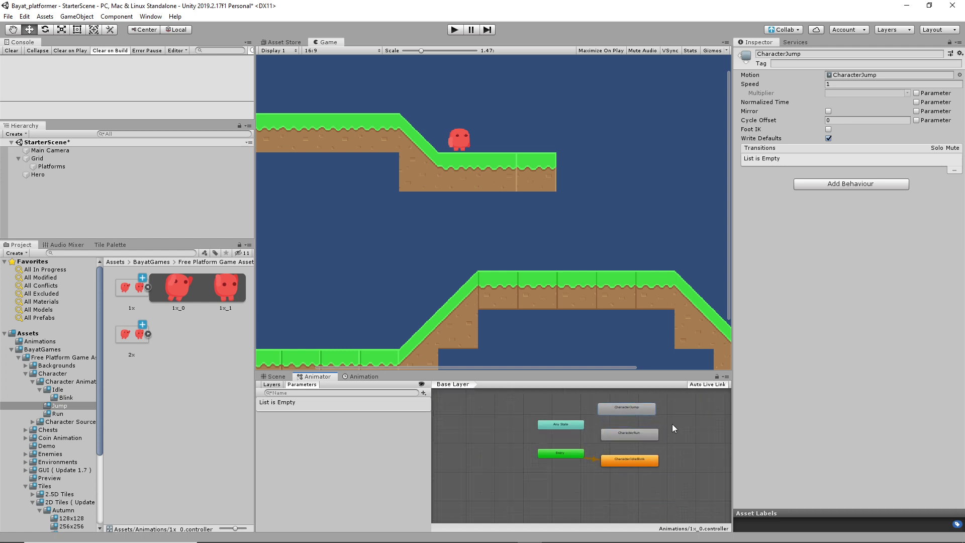
Enlarge the Animator area and fit all of the hero's animation states in view.
right_click(614, 439)
click(588, 430)
scroll(587, 435, up, 5)
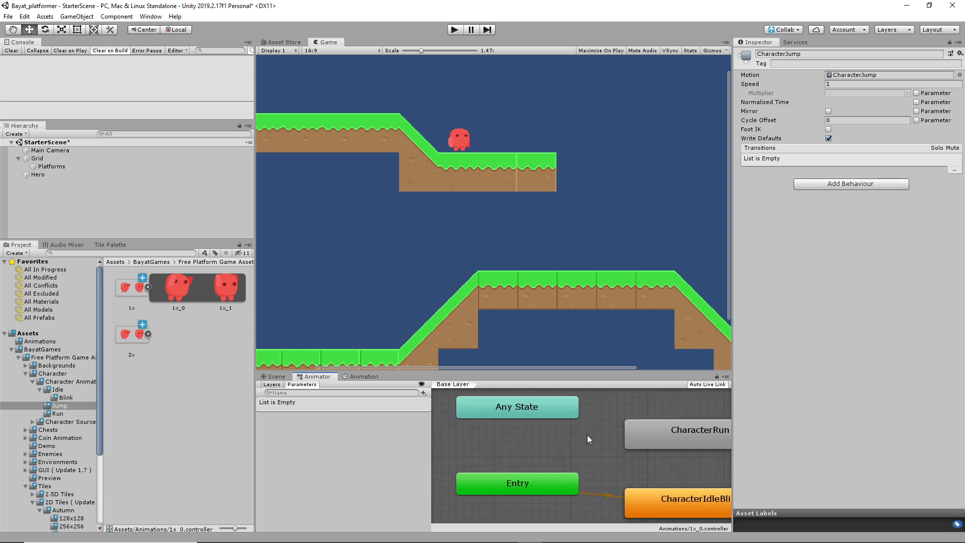
scroll(587, 435, down, 4)
drag(423, 372, 424, 306)
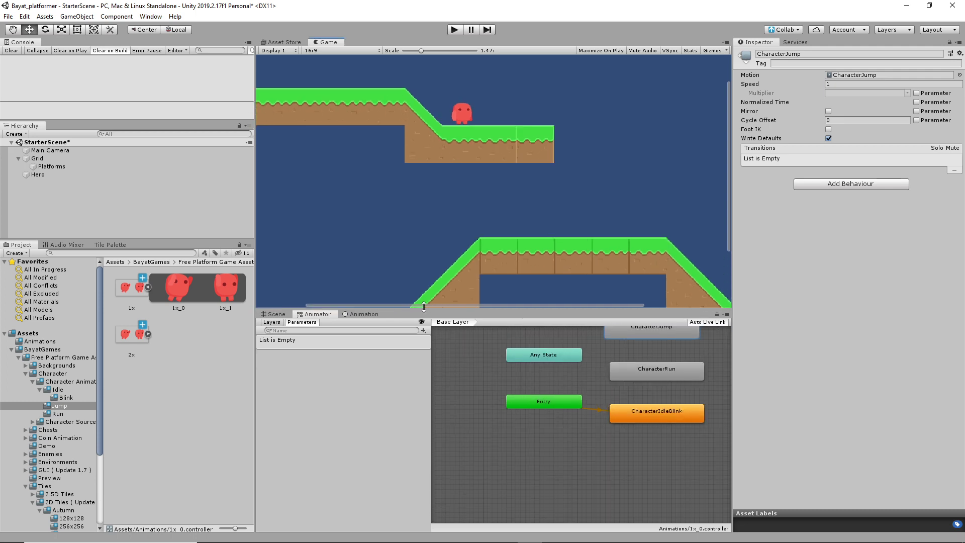
right_click(545, 491)
click(589, 380)
click(585, 379)
right_click(571, 411)
click(501, 462)
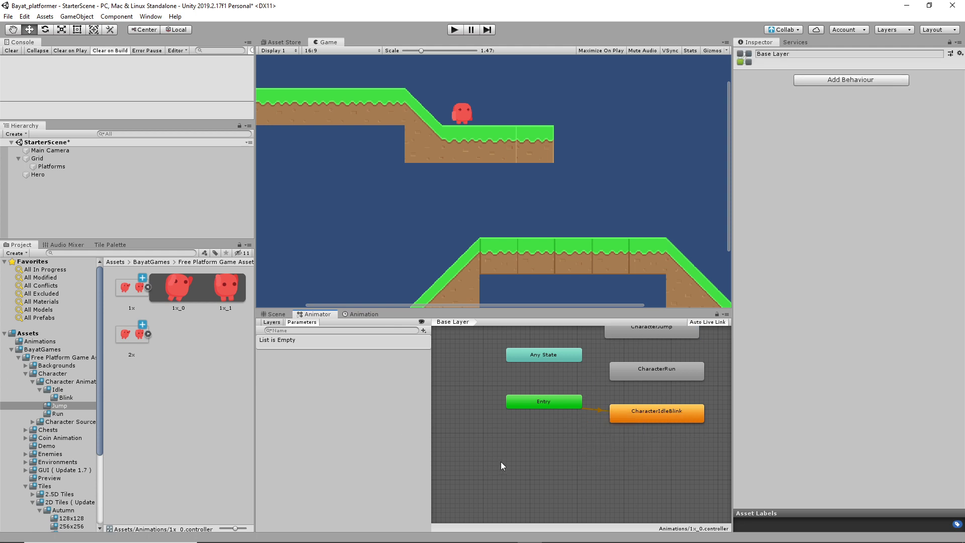
scroll(598, 354, up, 4)
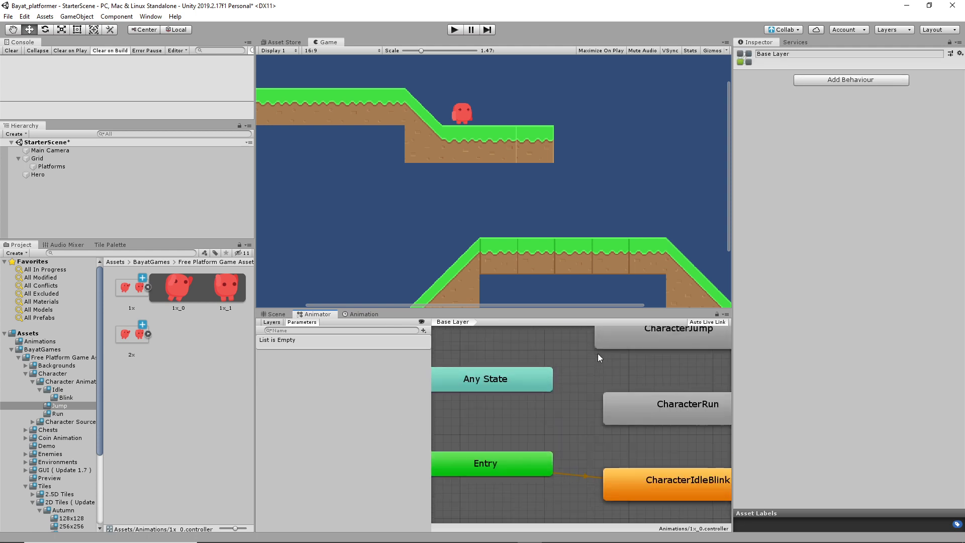
scroll(598, 356, down, 5)
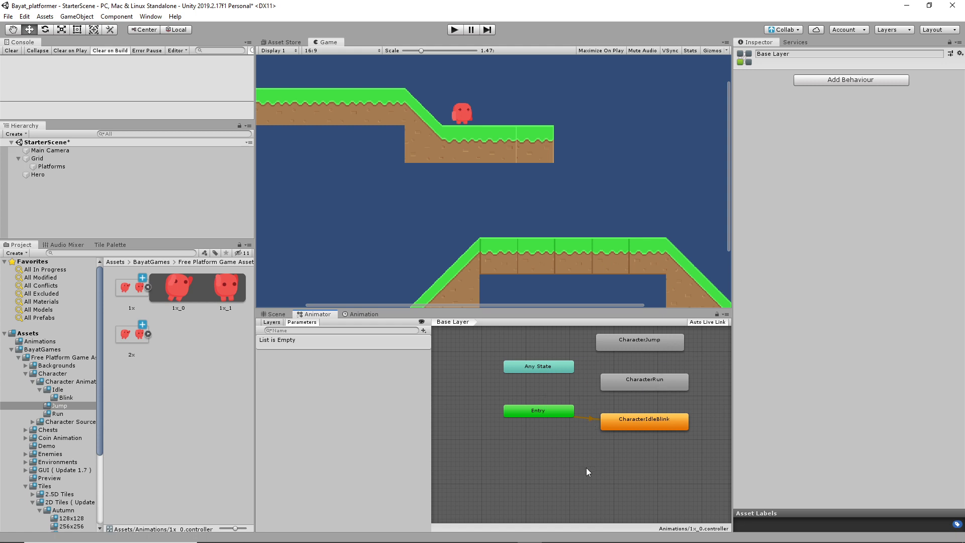
Move the Exit state close beside CharacterRun in the Animator graph.
scroll(597, 472, up, 3)
scroll(597, 473, down, 5)
scroll(651, 457, up, 2)
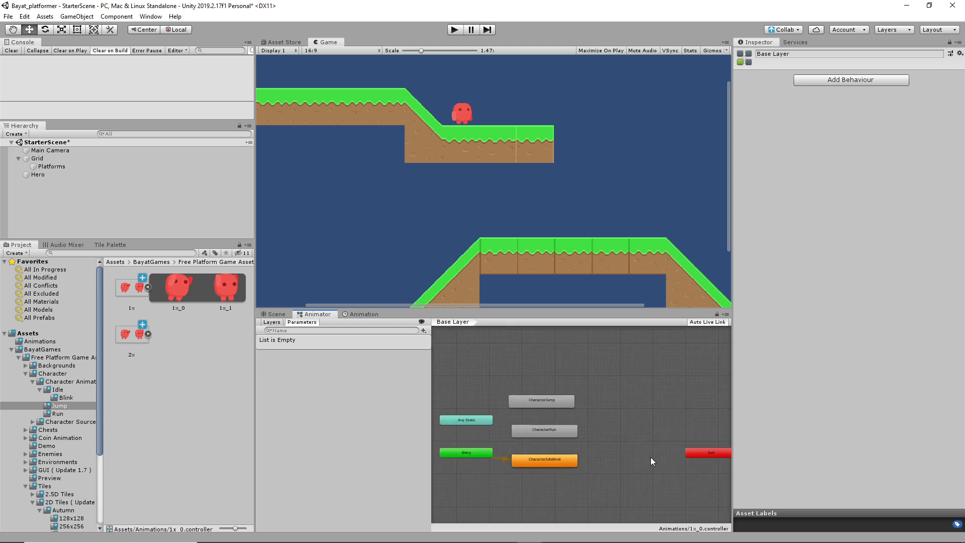
scroll(650, 457, up, 3)
drag(724, 450, 584, 414)
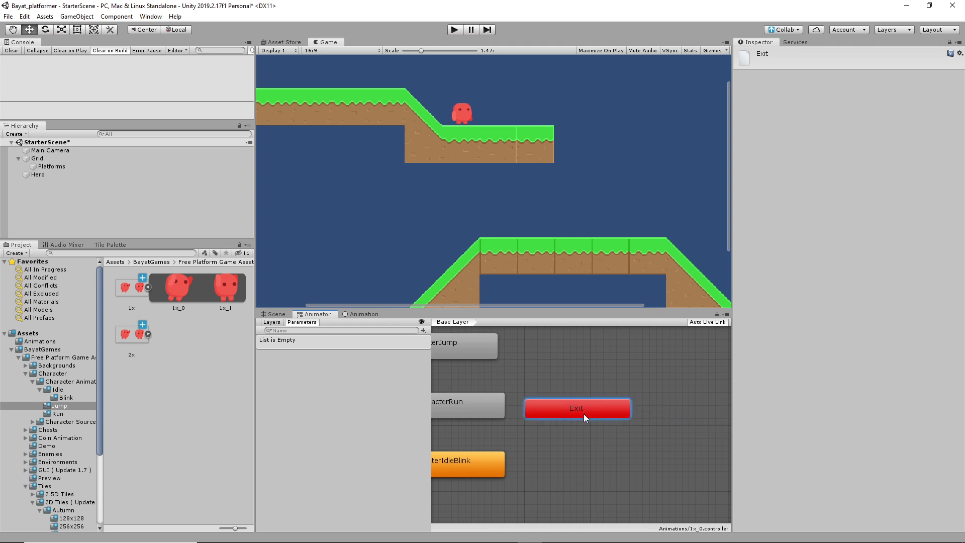
scroll(542, 458, down, 5)
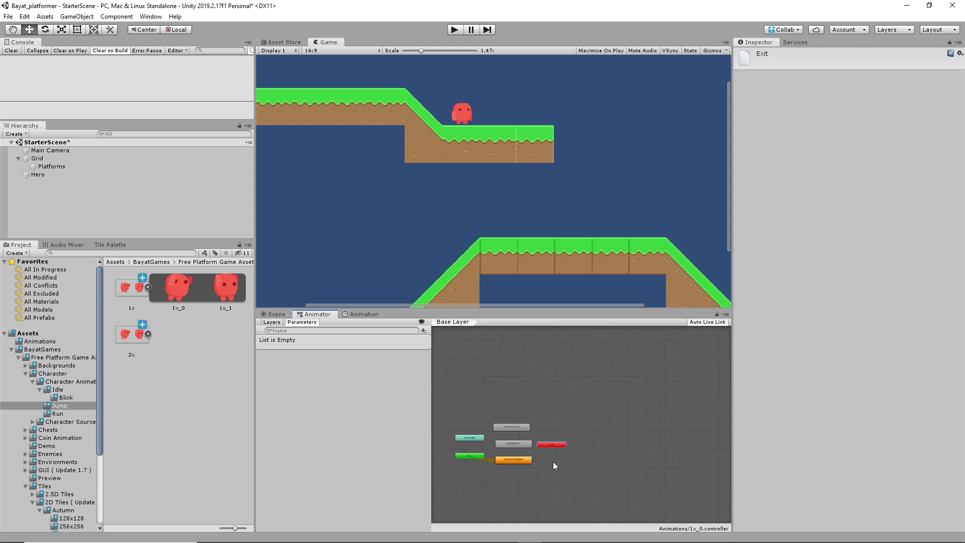
Narrow the parameter list to give the Animator graph more room, and frame all of the hero's states.
right_click(552, 461)
click(487, 442)
scroll(487, 441, up, 5)
scroll(487, 442, down, 5)
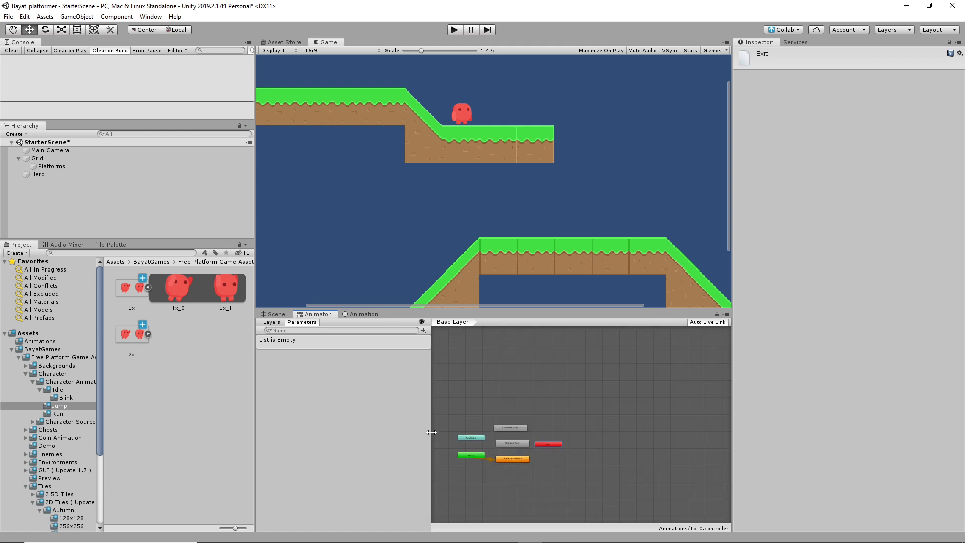
drag(431, 432, 336, 432)
scroll(400, 441, up, 3)
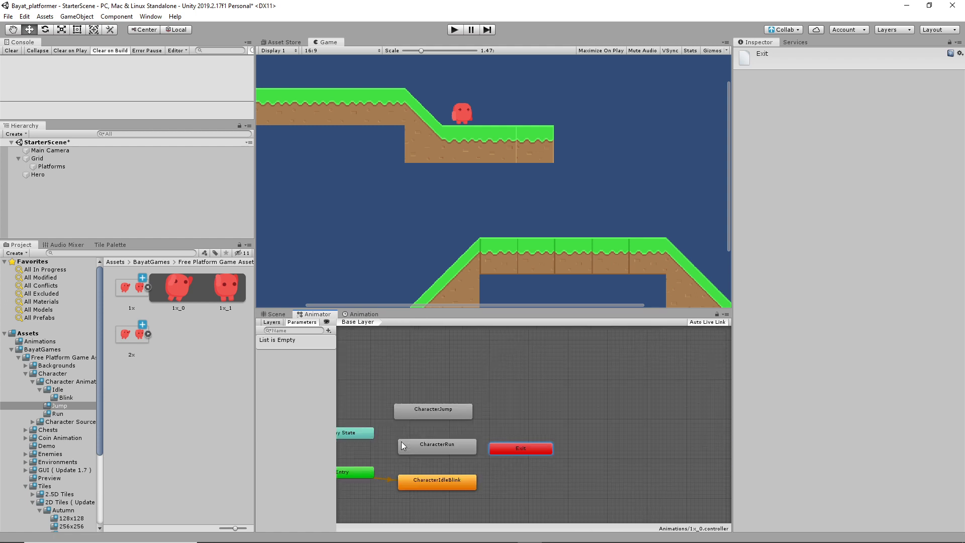
right_click(424, 430)
key(Escape)
click(364, 448)
right_click(416, 450)
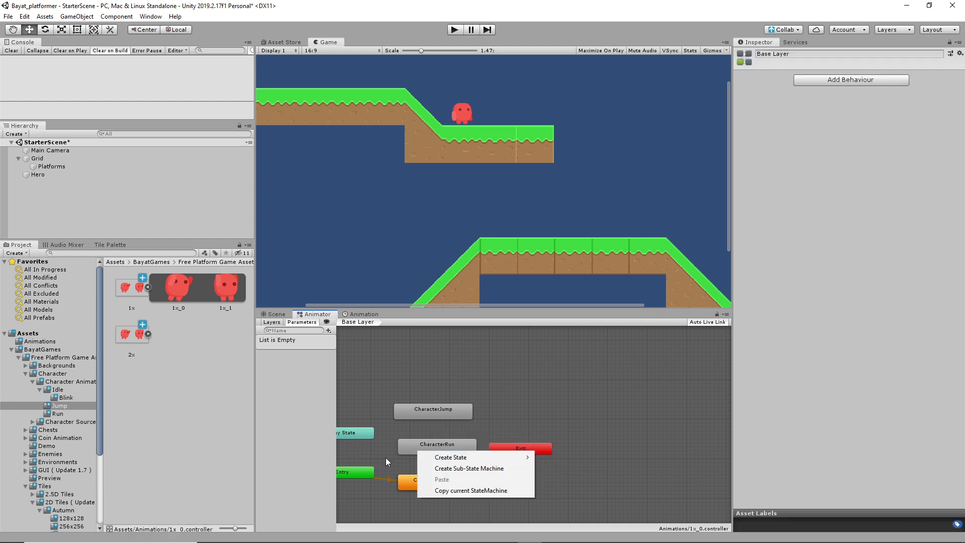
click(361, 444)
middle_drag(363, 453, 478, 425)
scroll(540, 414, up, 3)
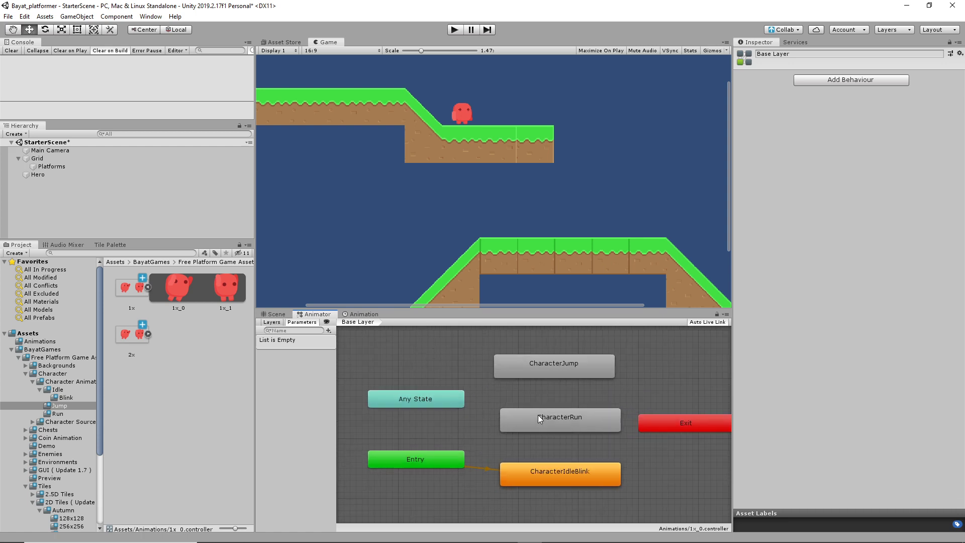
Try CharacterRun as the layer default state and test the scene briefly in Play mode.
right_click(556, 471)
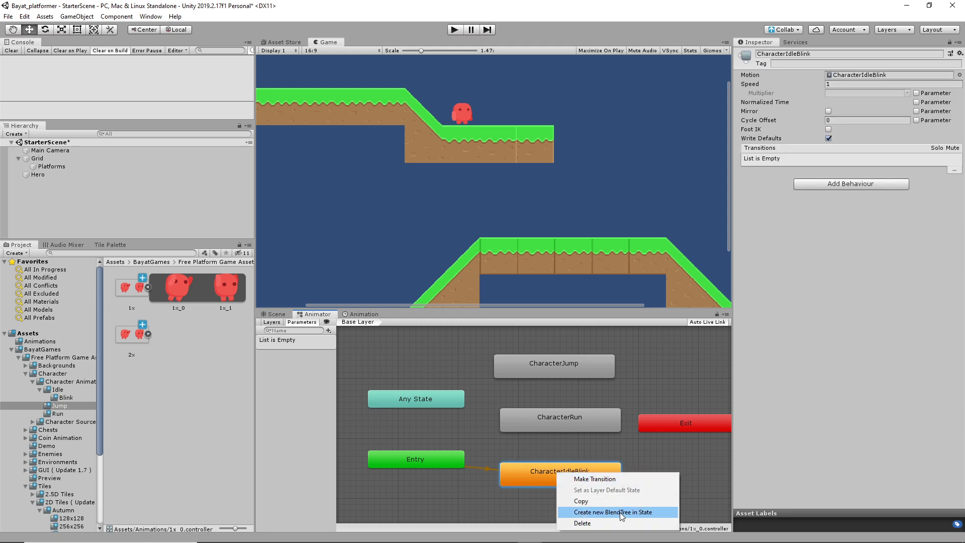
click(649, 456)
click(579, 421)
right_click(578, 421)
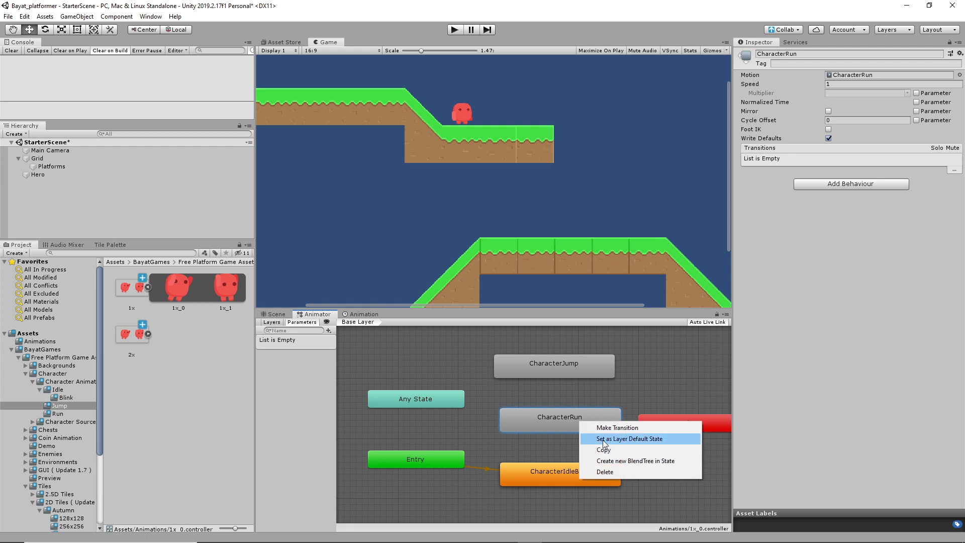
click(601, 438)
click(455, 29)
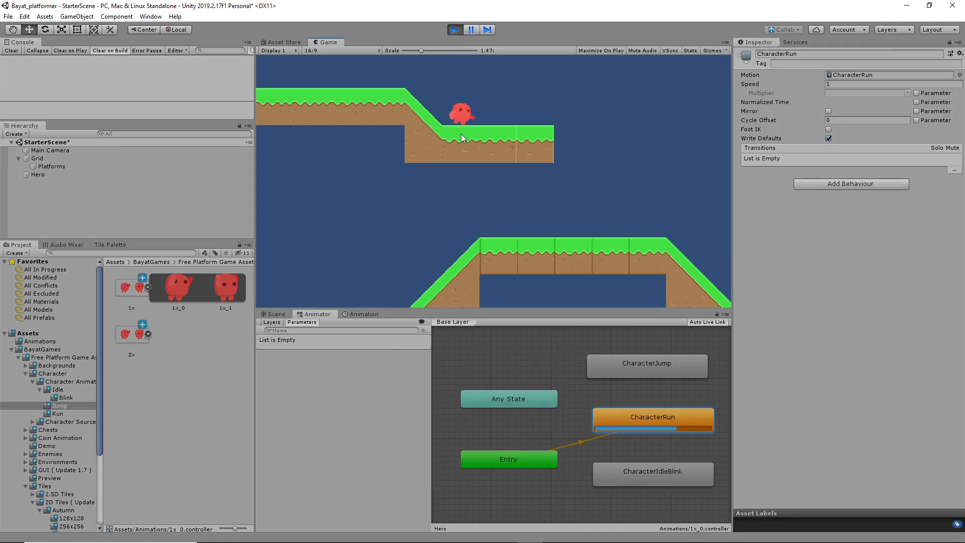
click(455, 29)
Set CharacterIdleBlink as the layer default state again.
right_click(640, 473)
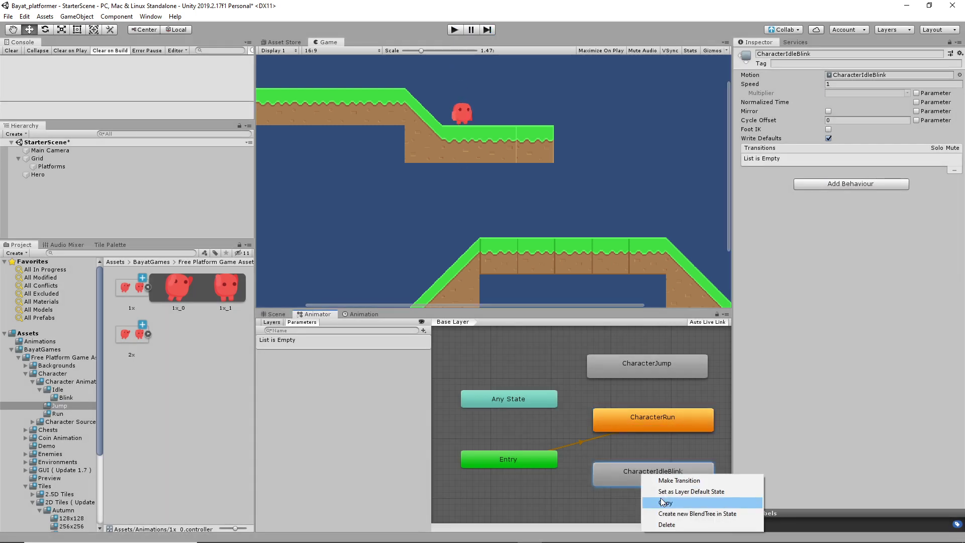
click(670, 491)
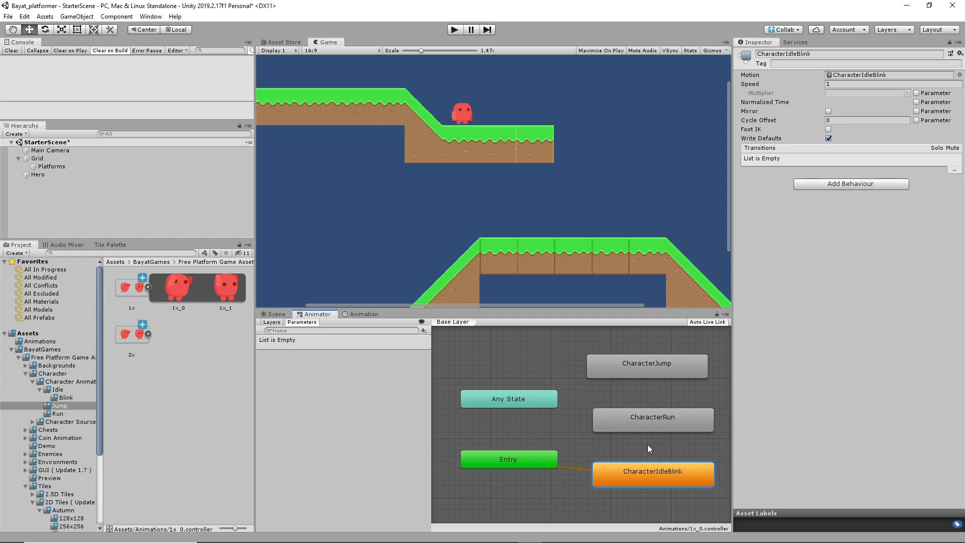
Make a transition from Any State to CharacterRun.
click(647, 418)
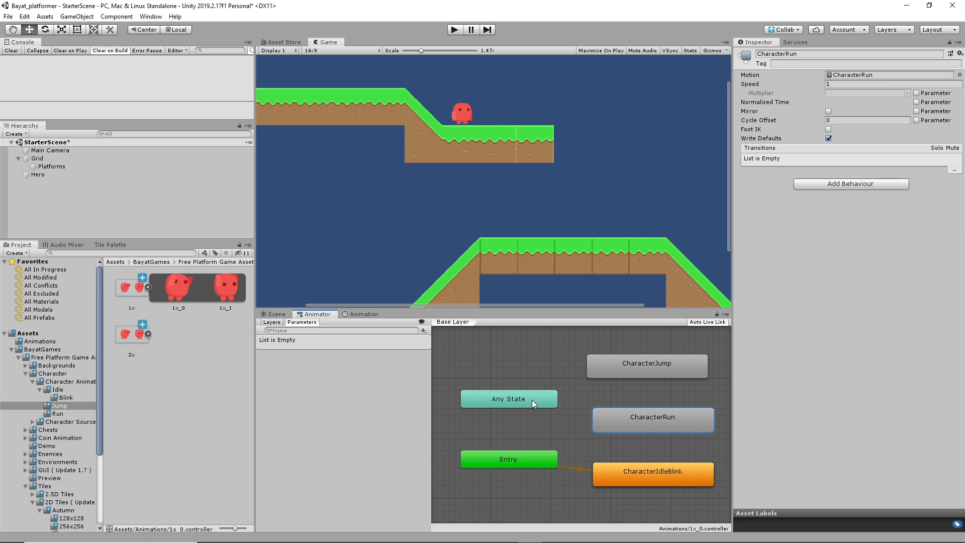
right_click(517, 396)
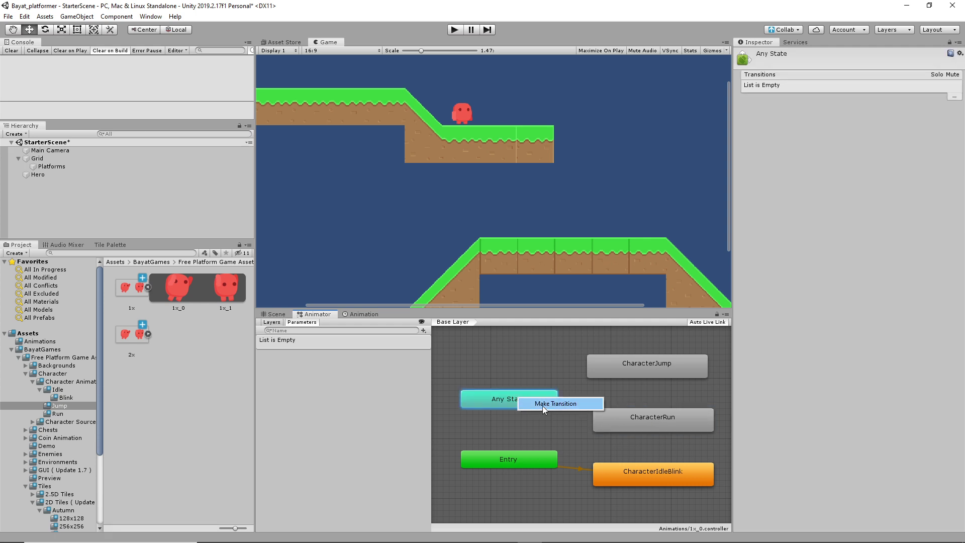
click(541, 405)
click(614, 421)
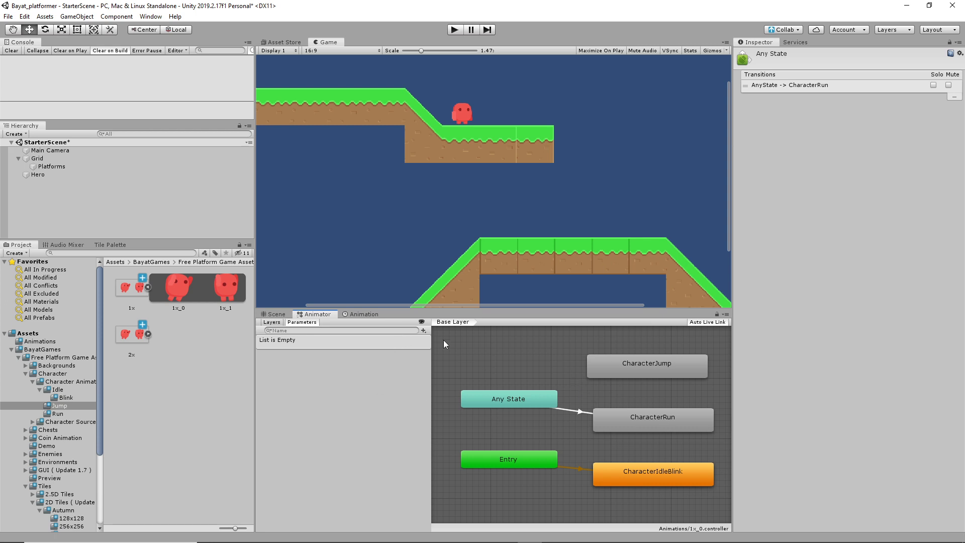
Add a Bool parameter named Grounded to the Animator.
click(424, 330)
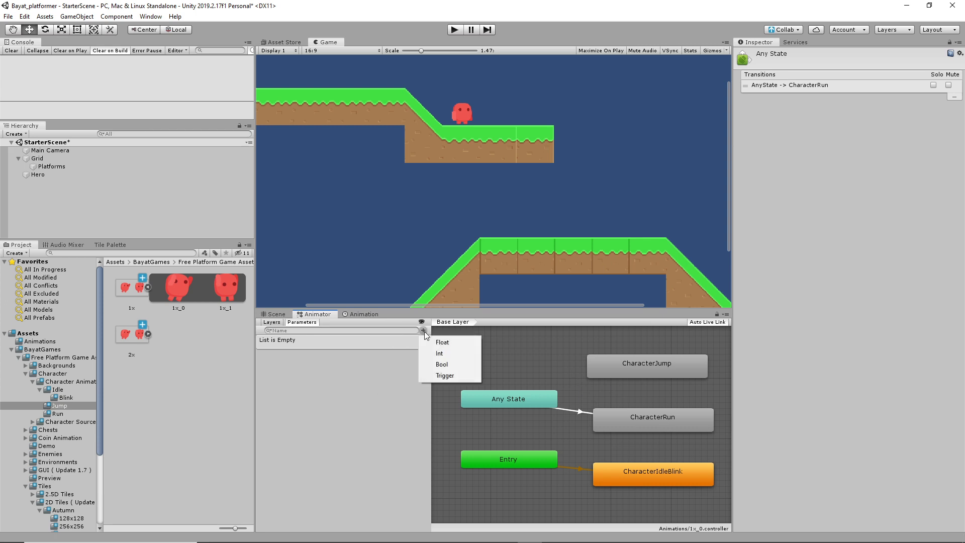
click(442, 364)
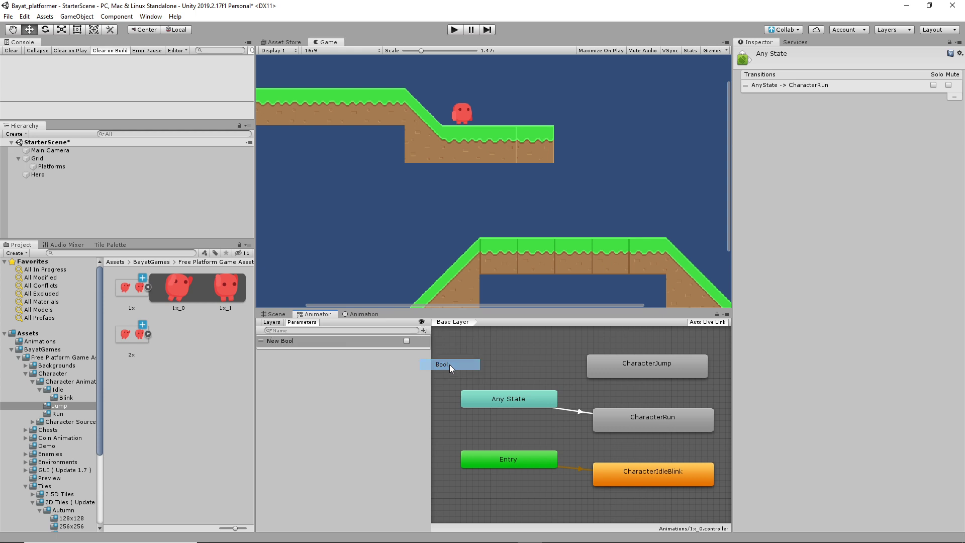
text(Grounded)
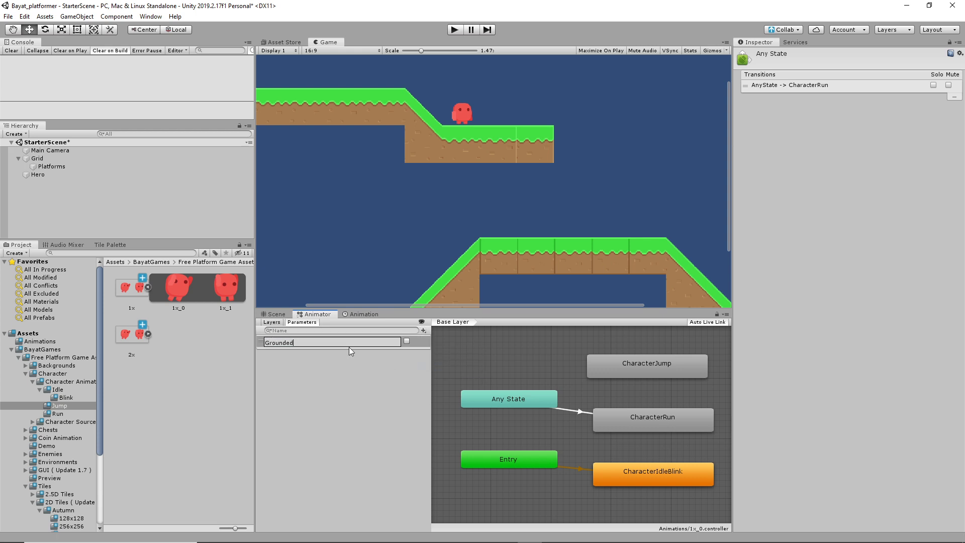
key(Return)
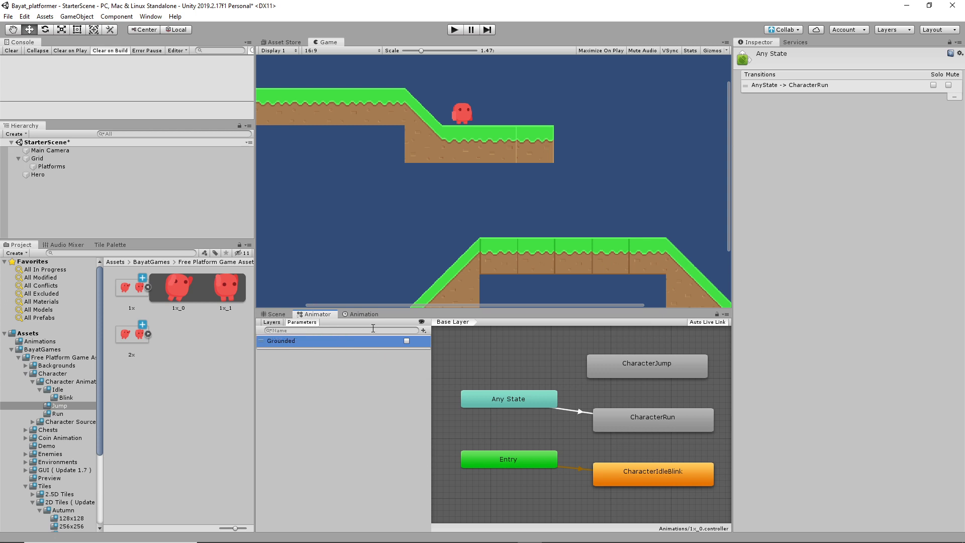
Add a Float parameter named xVelocity to the Animator.
click(424, 330)
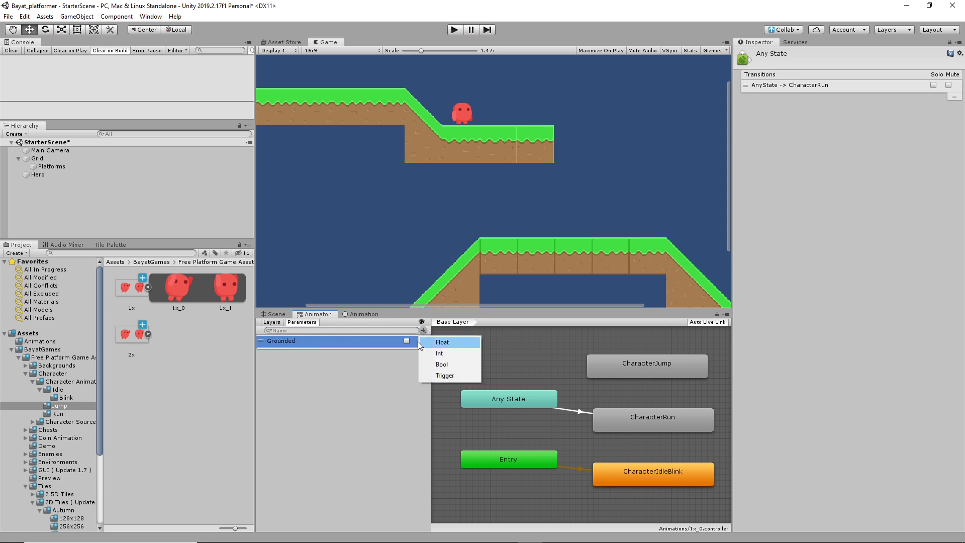
click(451, 340)
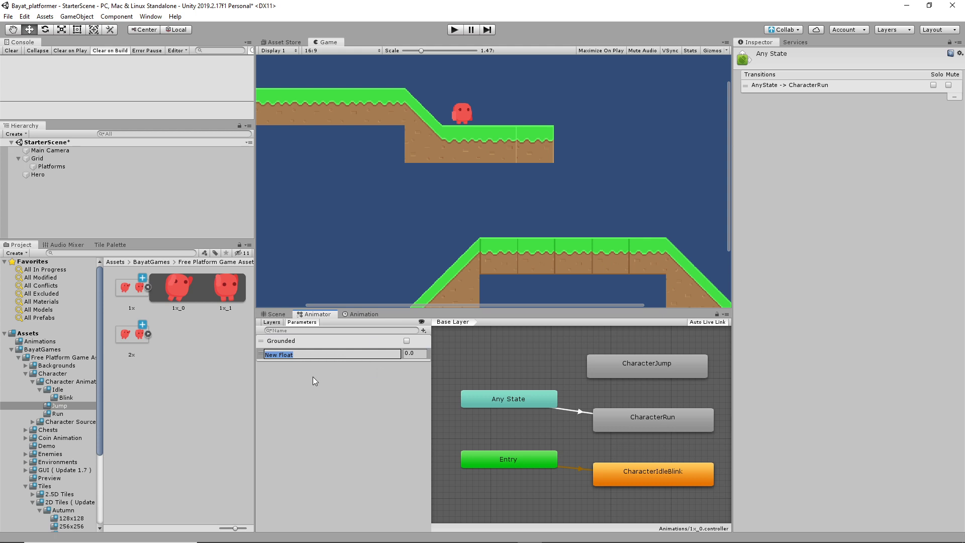
text(xVelocity)
key(Return)
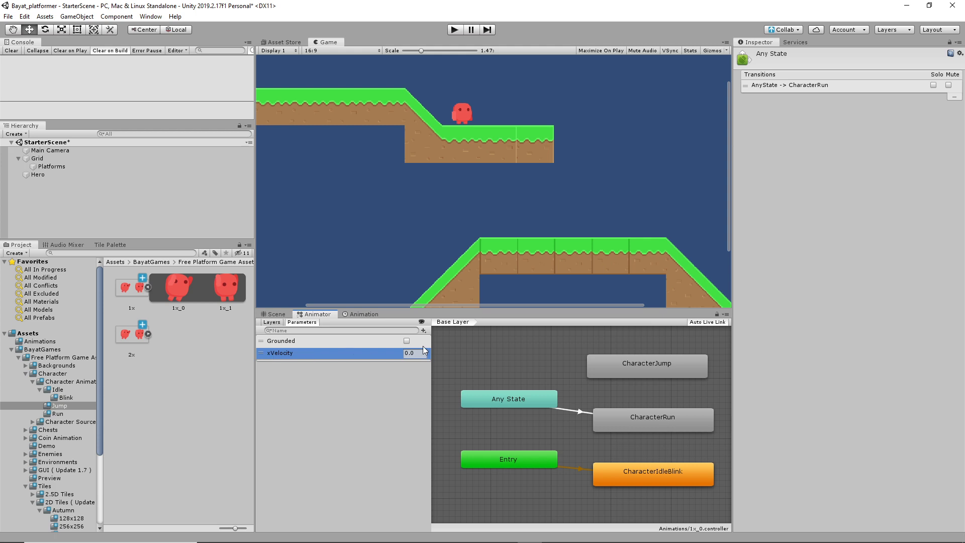
Give the Any State to CharacterRun transition two conditions: Grounded is true and xVelocity is Greater than 0.
click(577, 412)
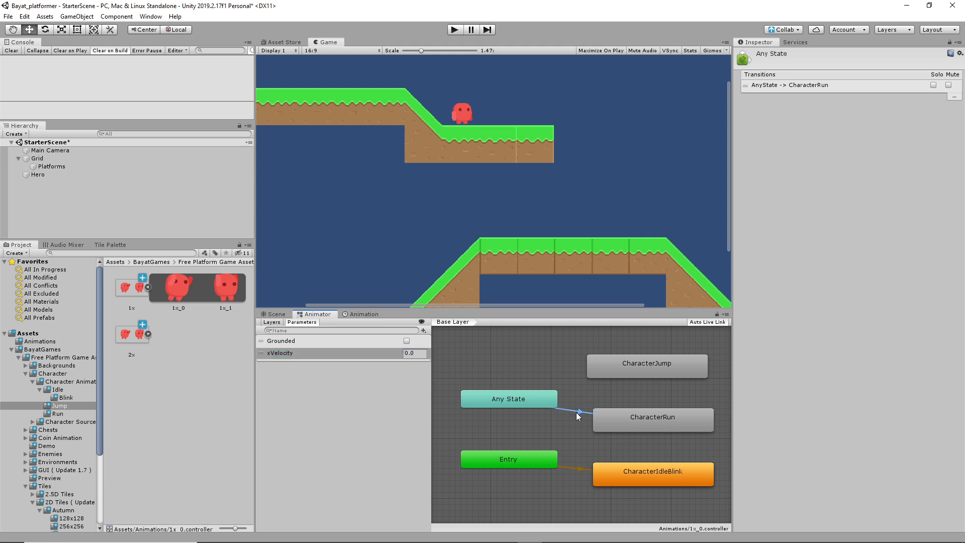
click(594, 422)
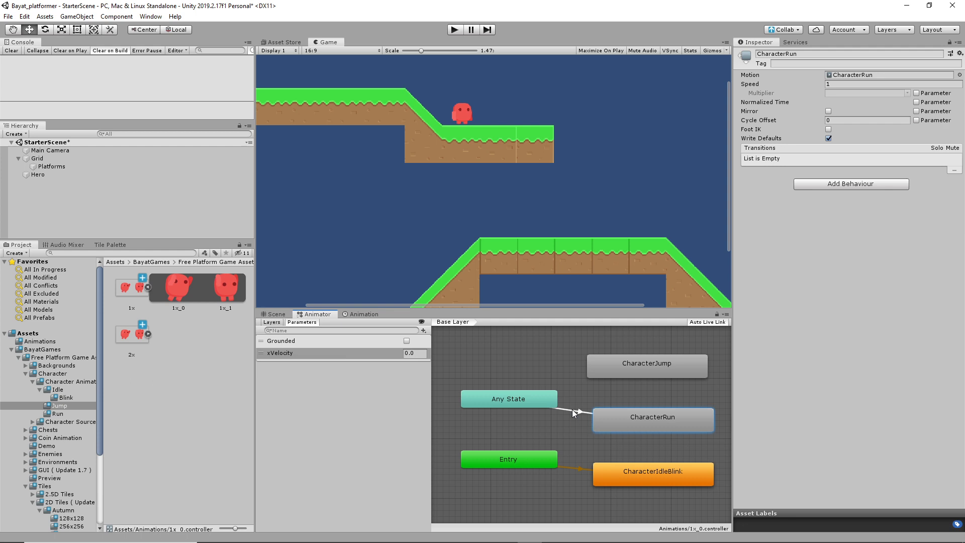
click(572, 413)
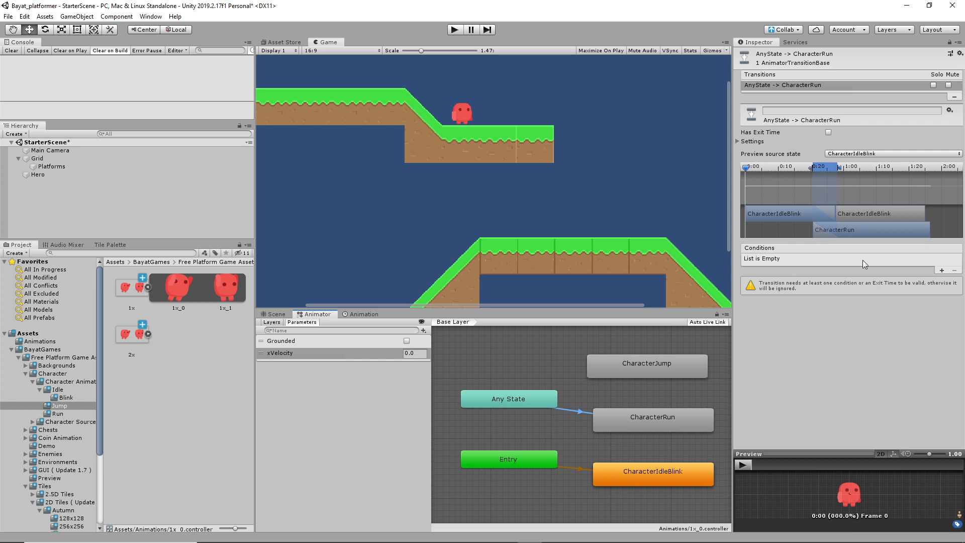
click(941, 271)
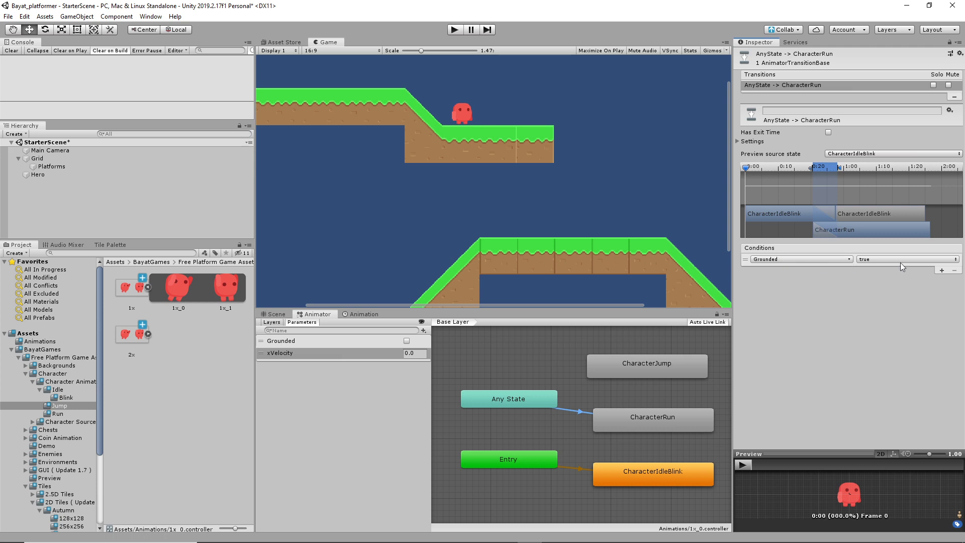
click(942, 270)
click(785, 269)
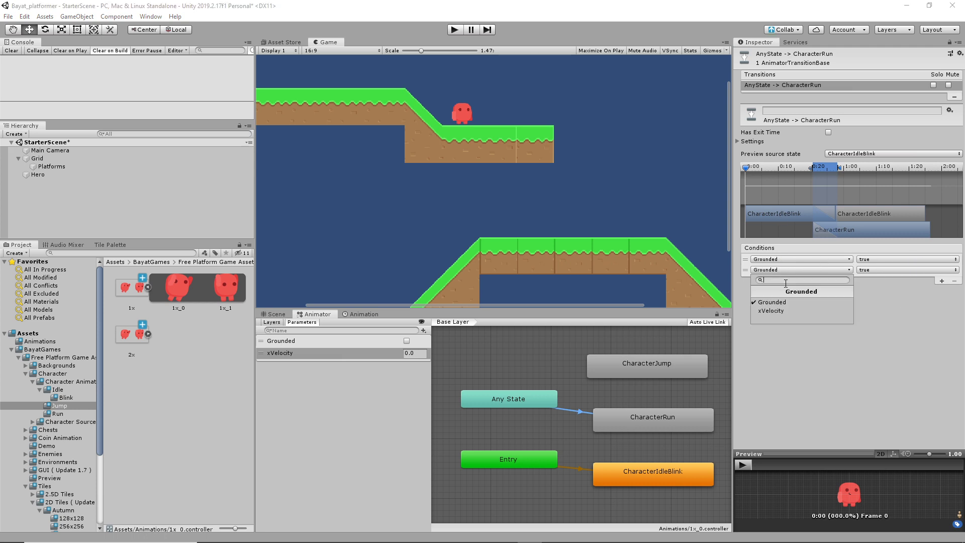
click(782, 308)
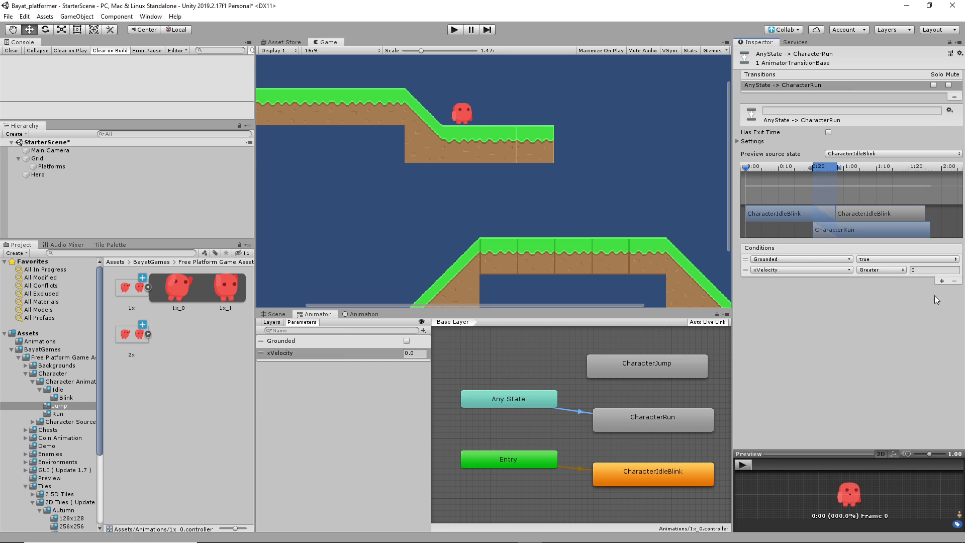
click(922, 272)
click(857, 322)
Make a transition from Any State to CharacterIdleBlink.
click(622, 478)
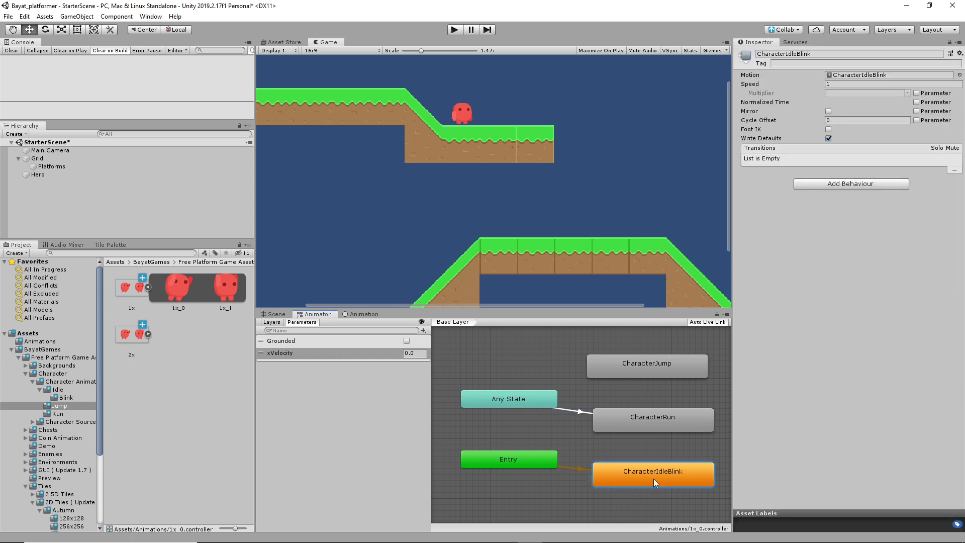
right_click(516, 395)
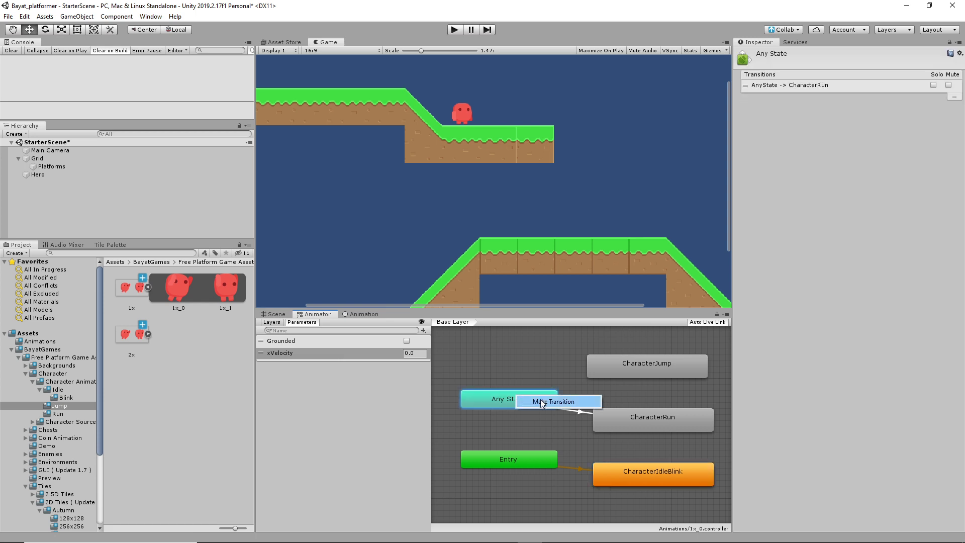
click(550, 402)
click(626, 482)
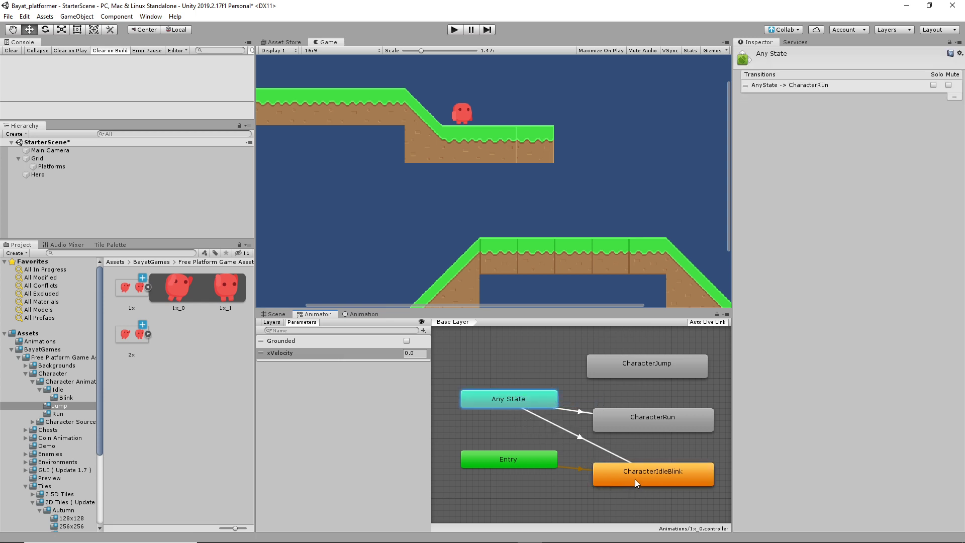
click(627, 485)
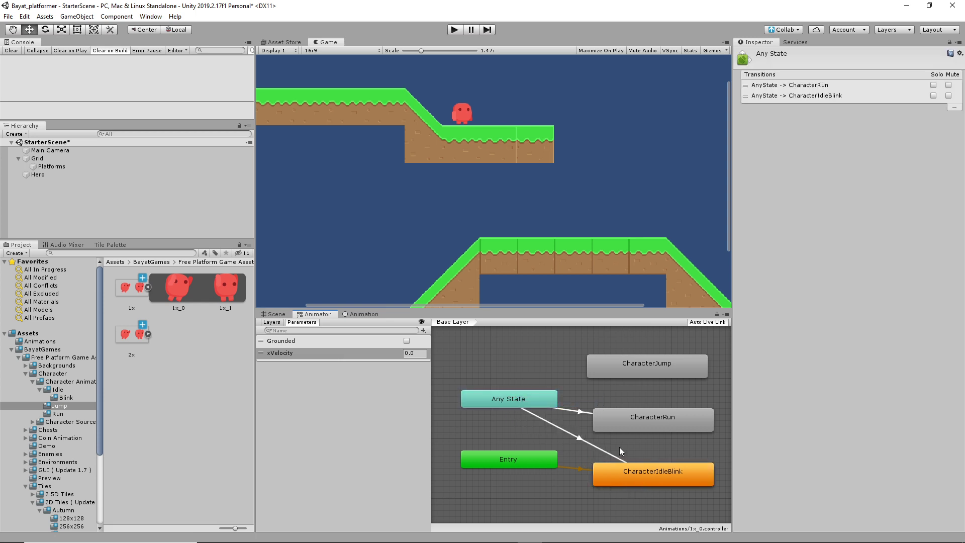
Give the Any State to CharacterIdleBlink transition one condition: xVelocity is Less than 0.1.
click(583, 440)
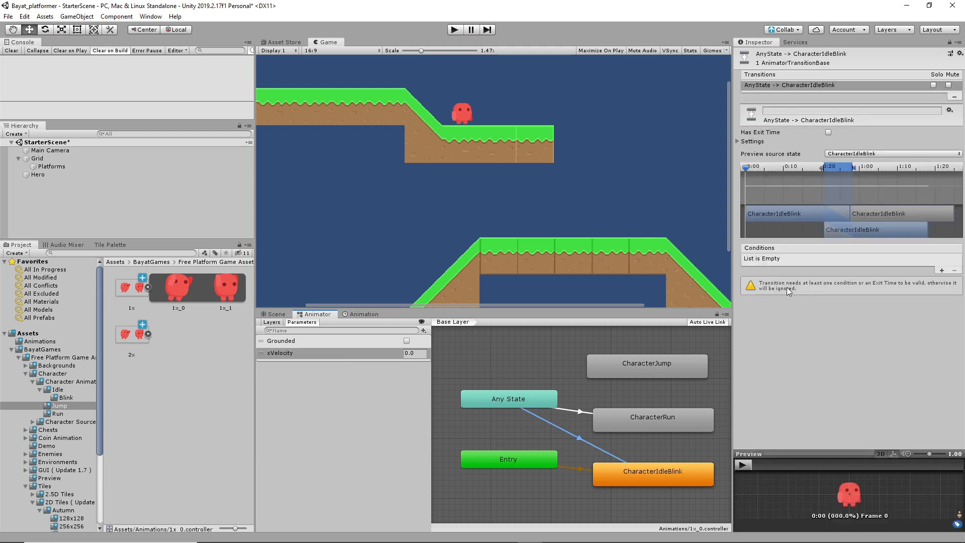
click(941, 270)
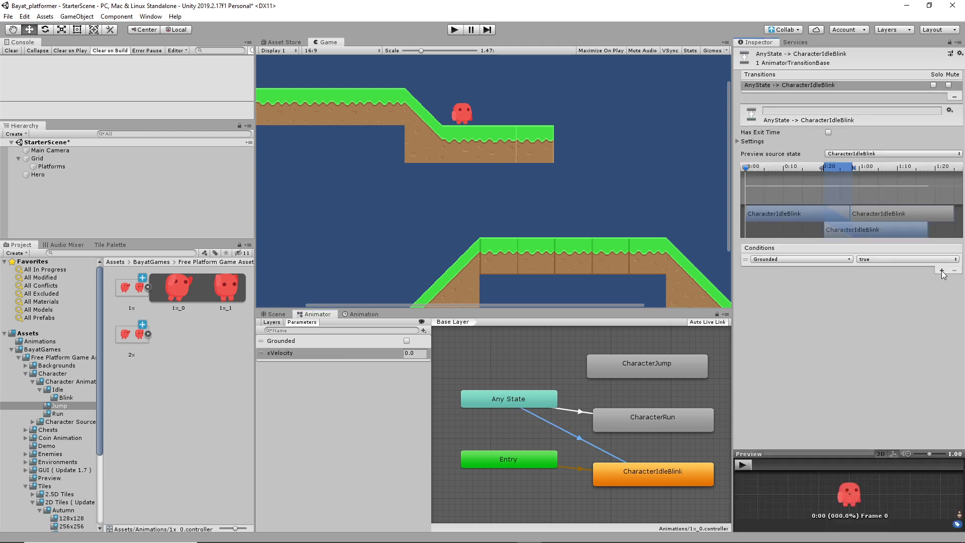
click(833, 258)
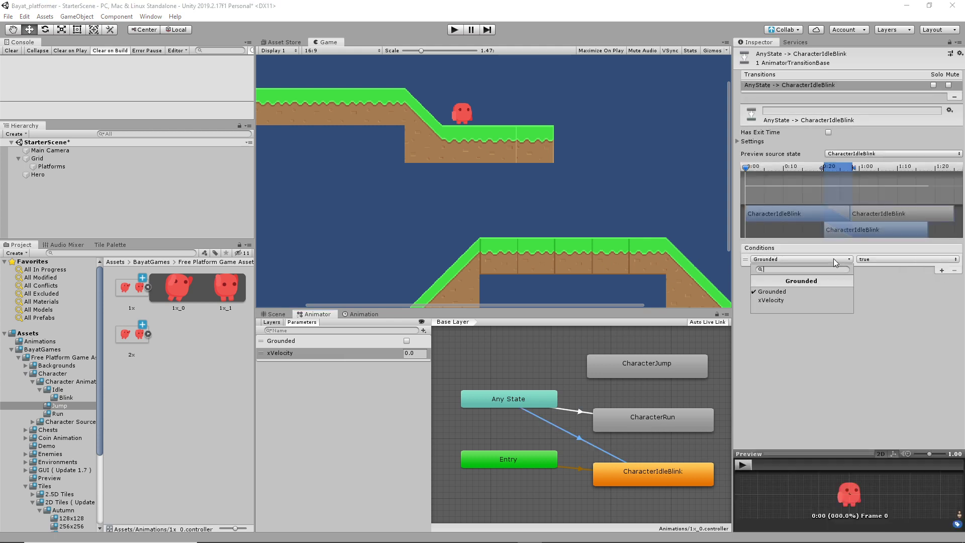
click(821, 300)
click(896, 257)
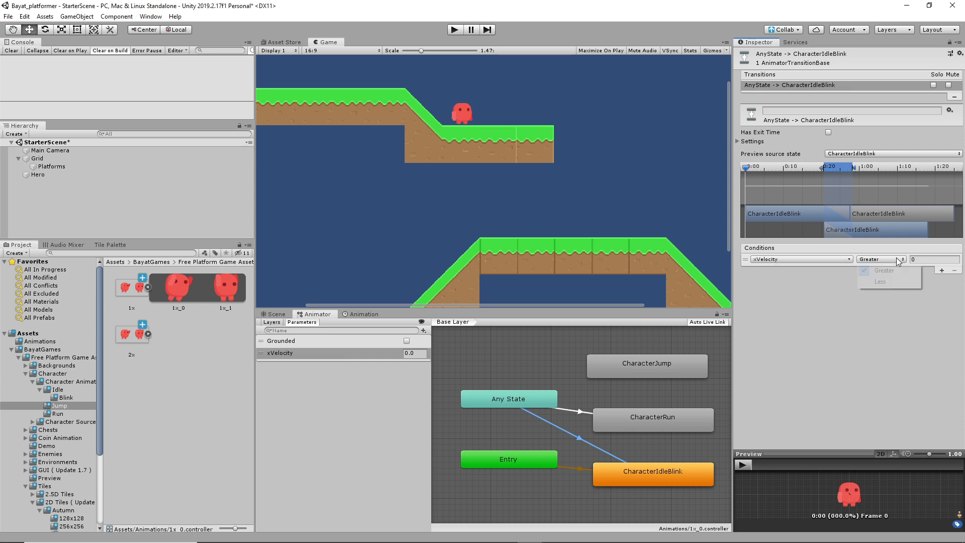
click(895, 284)
click(931, 259)
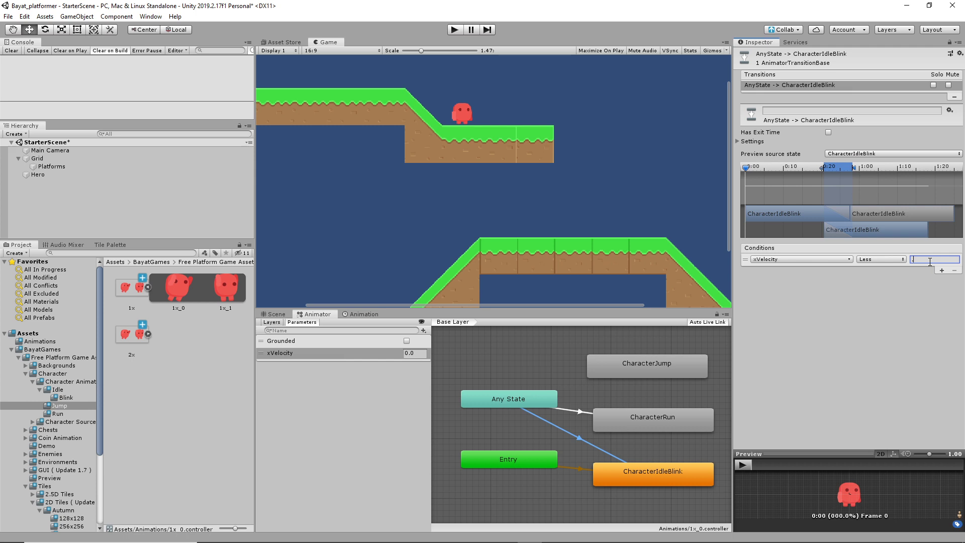
click(885, 326)
Disable Can Transition To Self on the Any State transitions to CharacterRun and CharacterIdleBlink, leaving Has Exit Time off.
click(746, 143)
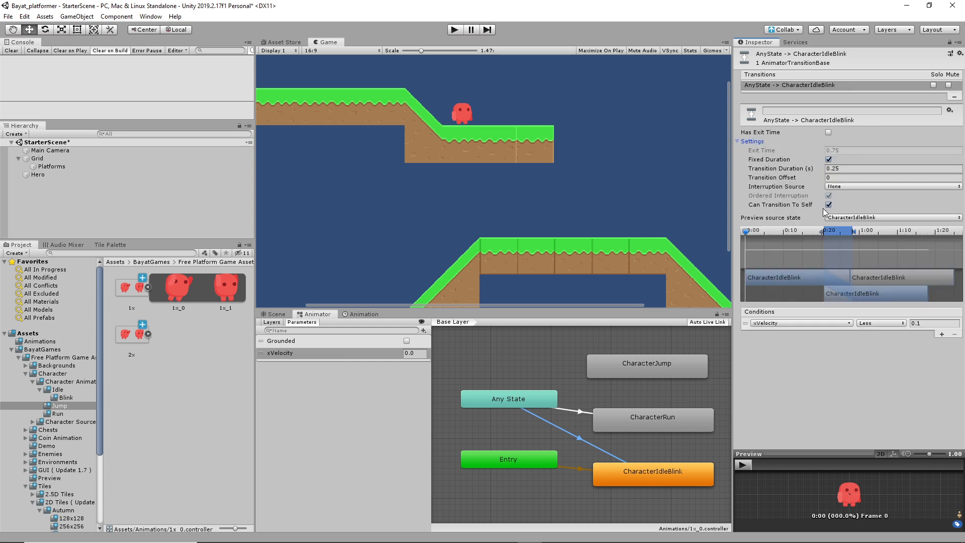
click(584, 413)
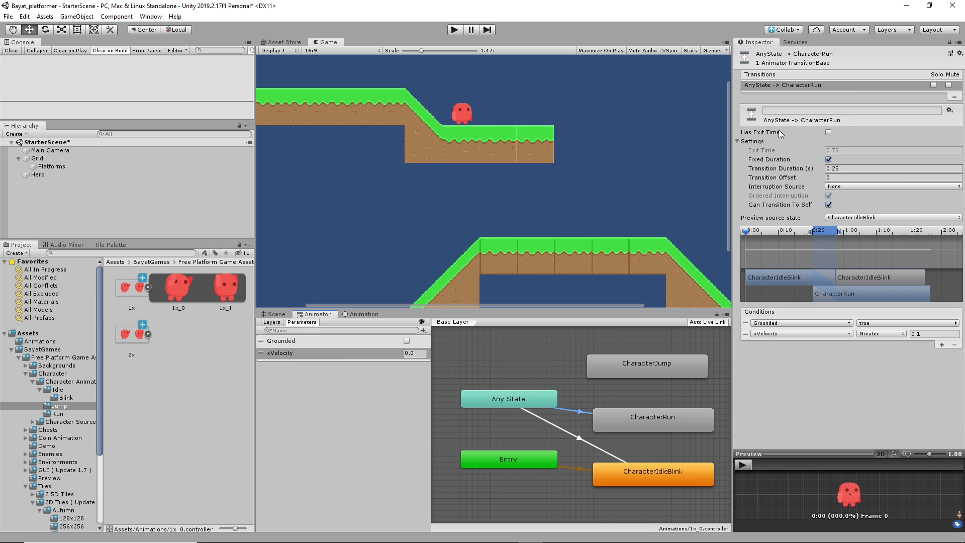
click(828, 132)
click(828, 132)
click(828, 205)
click(568, 433)
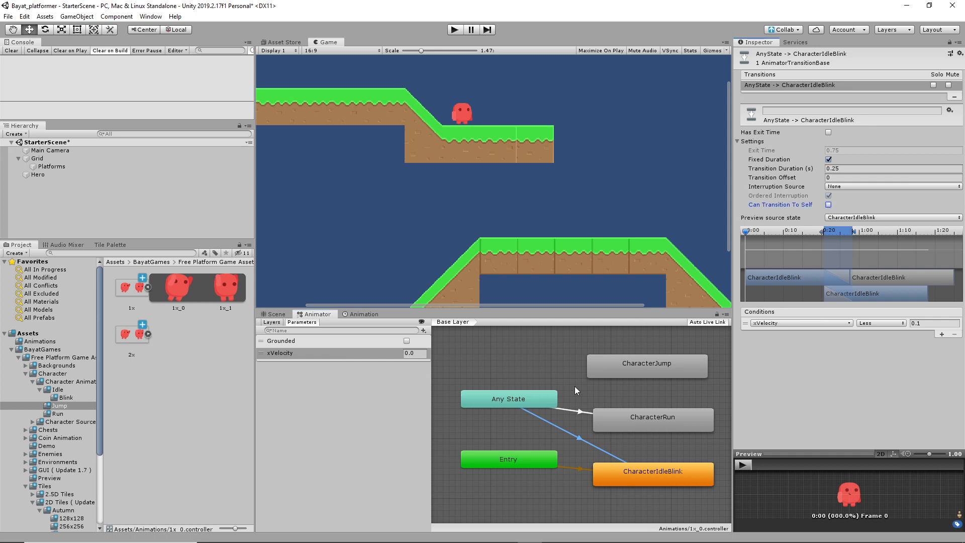
click(571, 411)
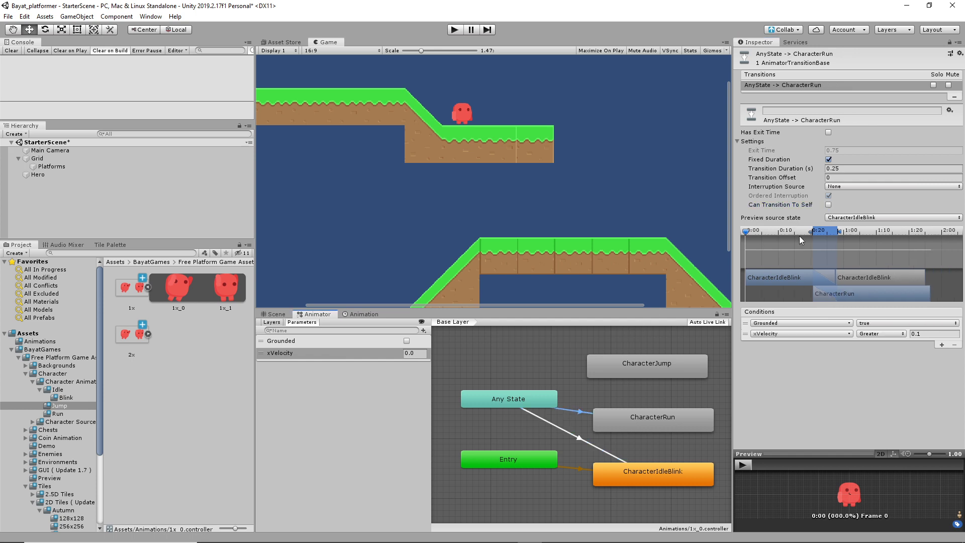
click(569, 433)
click(572, 413)
Set the Animator parameters to Grounded on and xVelocity 2, and run the game to test the transitions.
click(417, 354)
text(2)
click(339, 405)
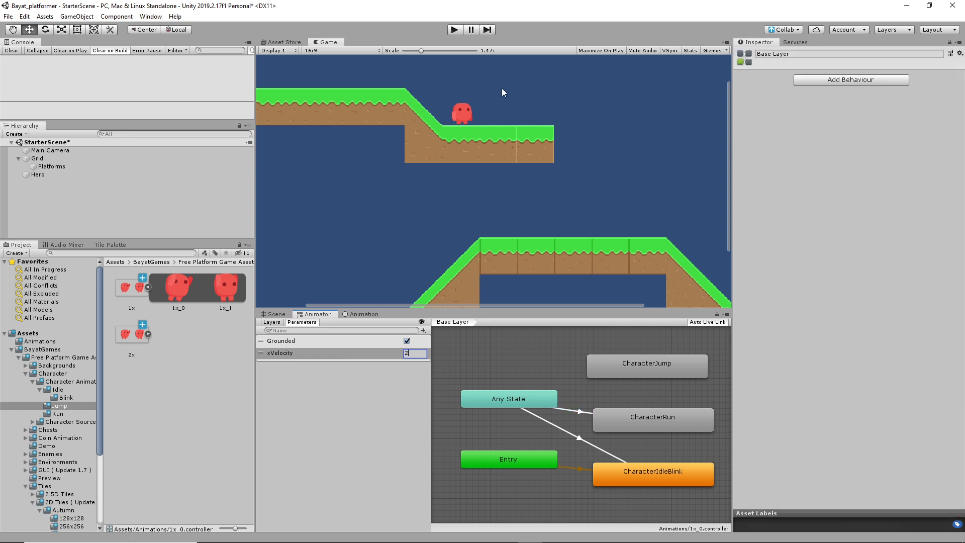
click(455, 29)
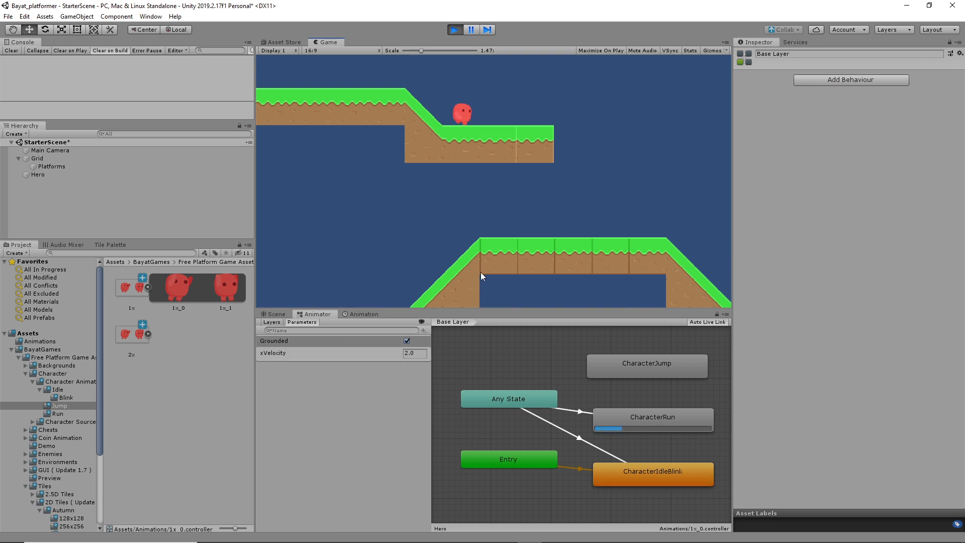
Test the idle transition in the running game by turning Grounded off and setting xVelocity to 0.
click(407, 340)
click(415, 354)
key(BackSpace)
key(BackSpace)
key(BackSpace)
text(0)
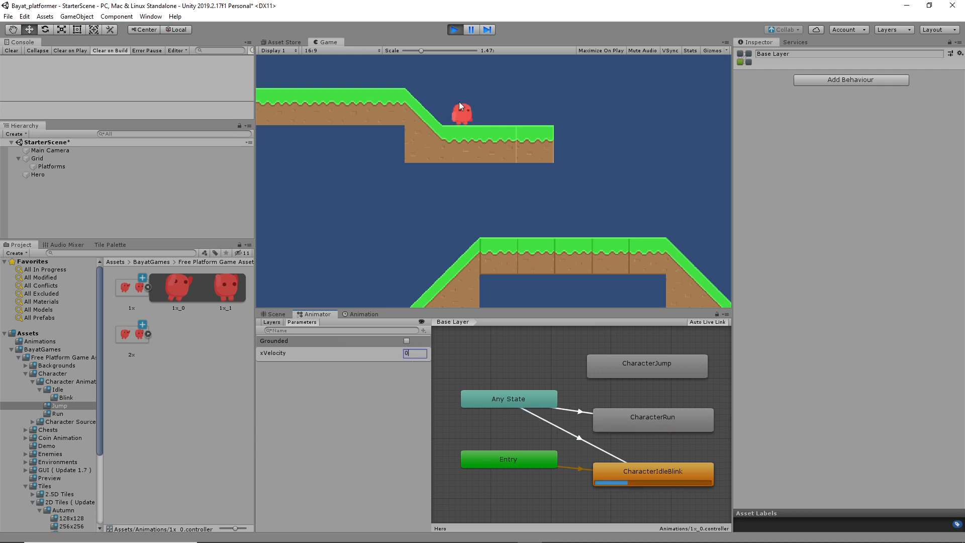
Test the run transition by setting xVelocity to 2 and turning Grounded back on.
key(BackSpace)
text(1)
key(BackSpace)
text(2)
click(407, 341)
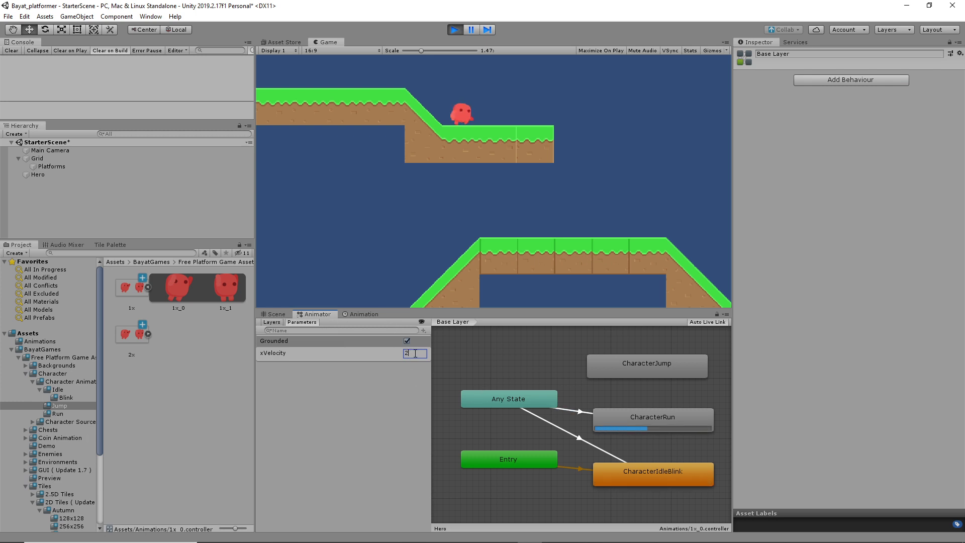
Test switching between idle and run by setting xVelocity to 0 and to 1, and clear the value.
key(BackSpace)
text(0)
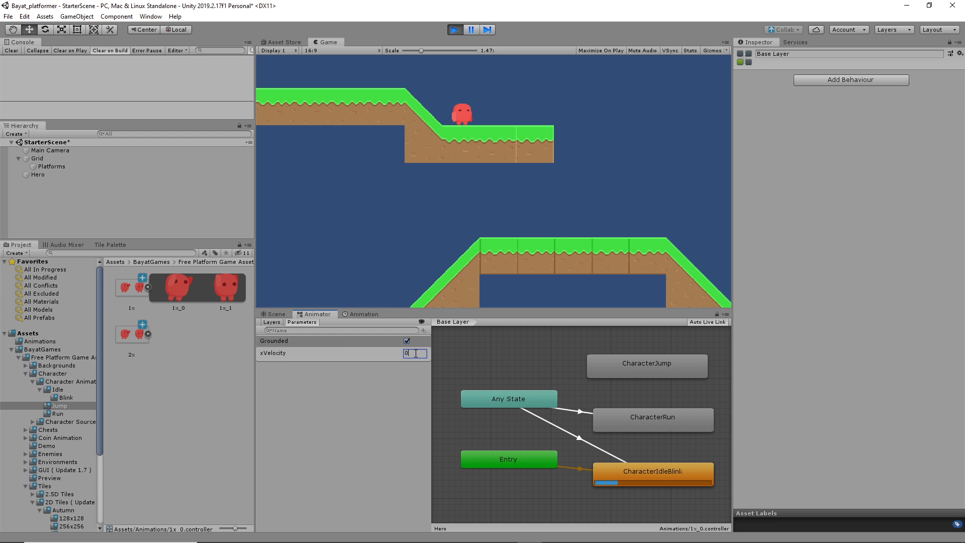
key(BackSpace)
text(1)
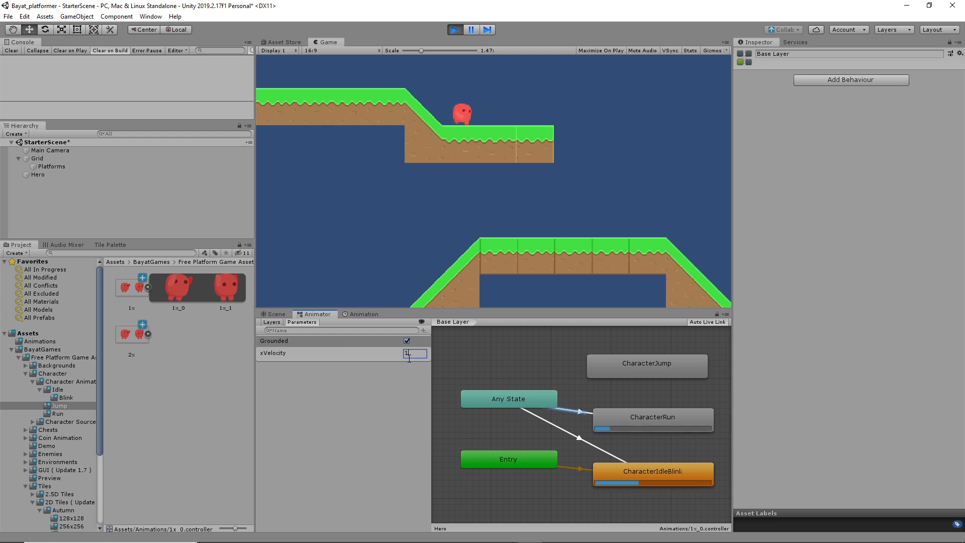
key(BackSpace)
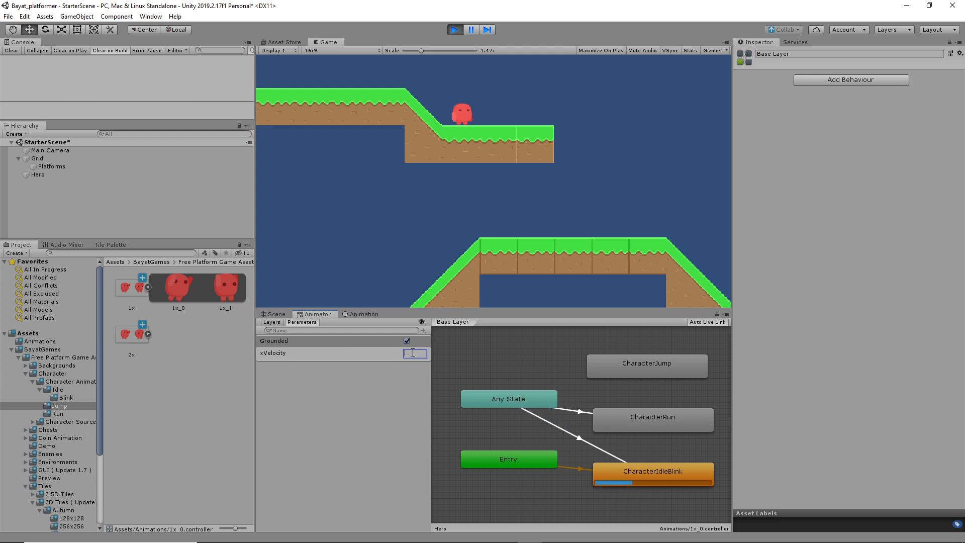
Test Grounded off and on with xVelocity at 4, turn Grounded off again and stop the game.
click(406, 342)
text(4)
click(408, 344)
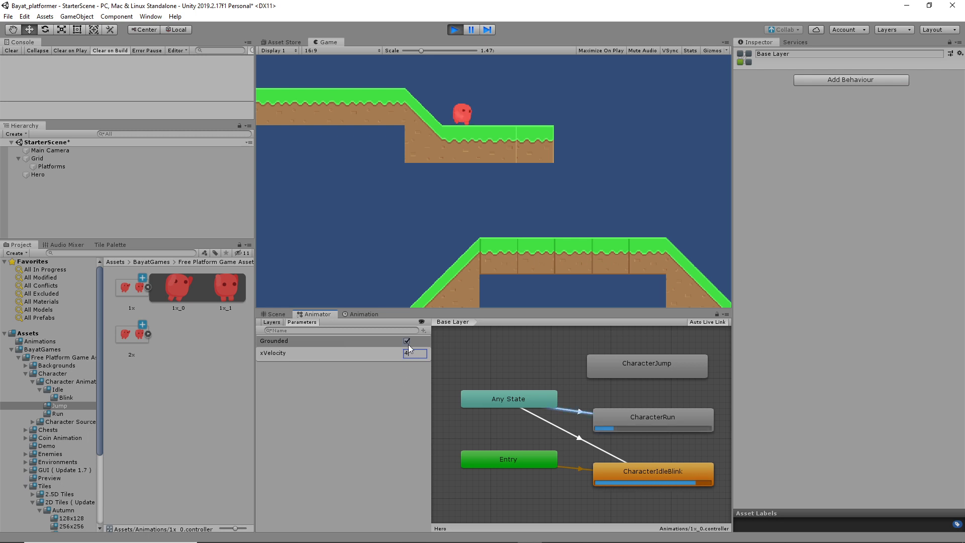
click(407, 343)
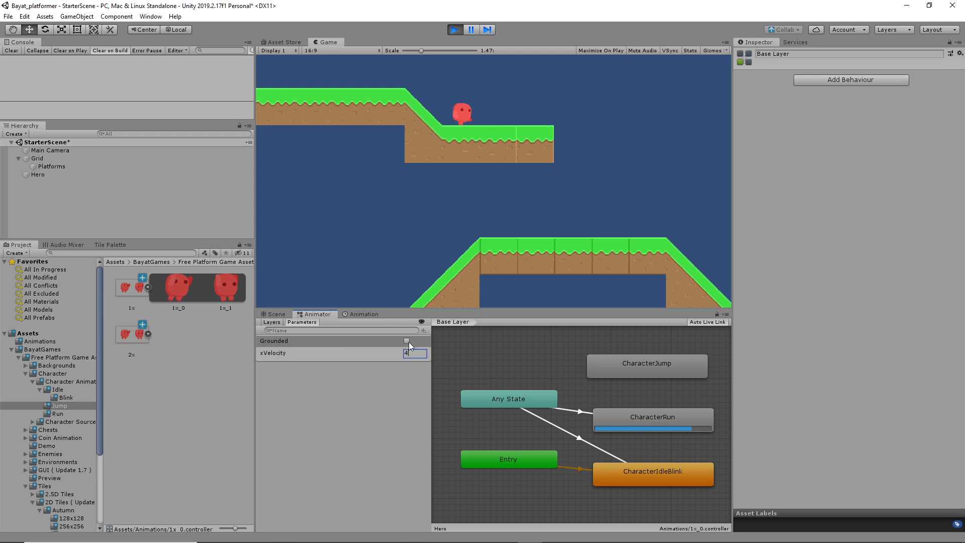
click(456, 31)
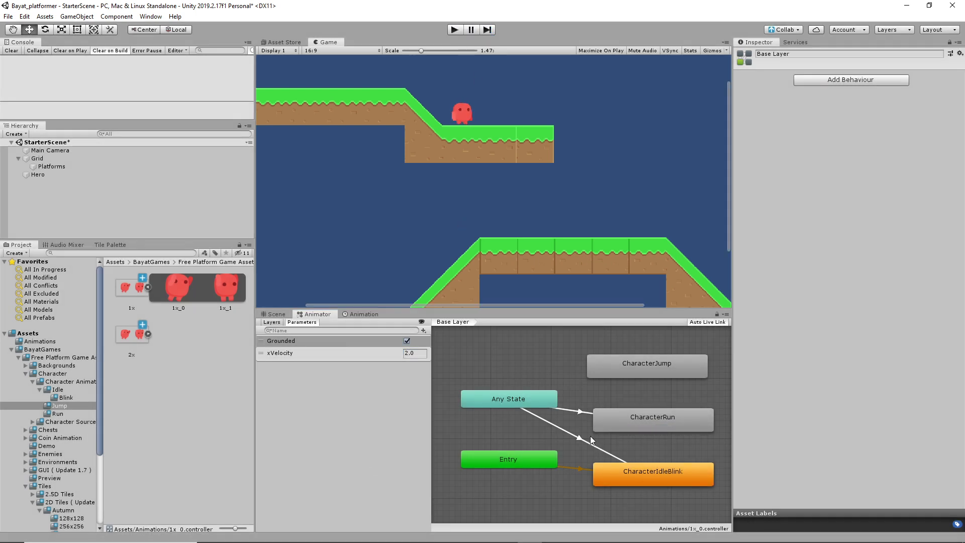
Review the condition on the Any State to CharacterIdleBlink transition, keeping Grounded enabled.
click(661, 475)
click(610, 453)
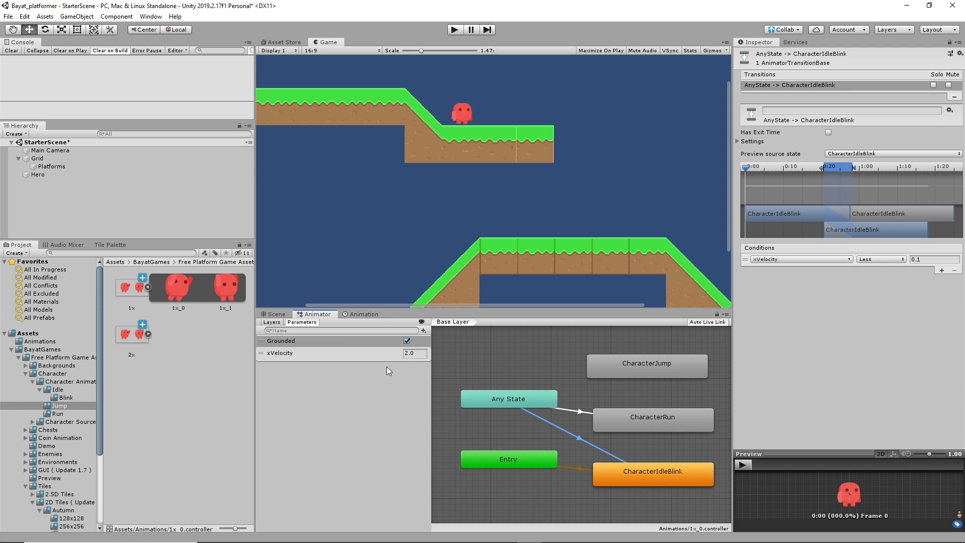
click(407, 341)
click(407, 340)
click(496, 355)
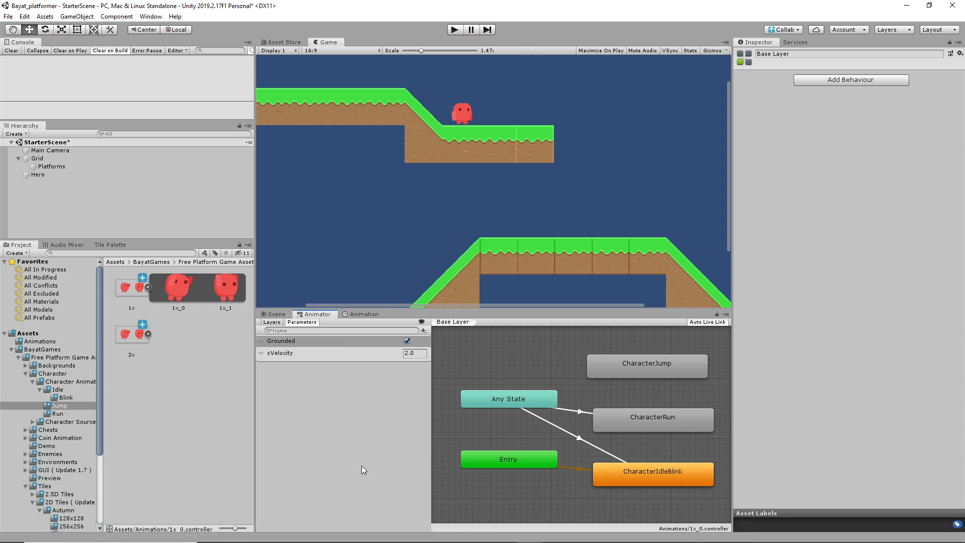
Select the Hero in the scene and open its HeroController script in Visual Studio.
click(276, 314)
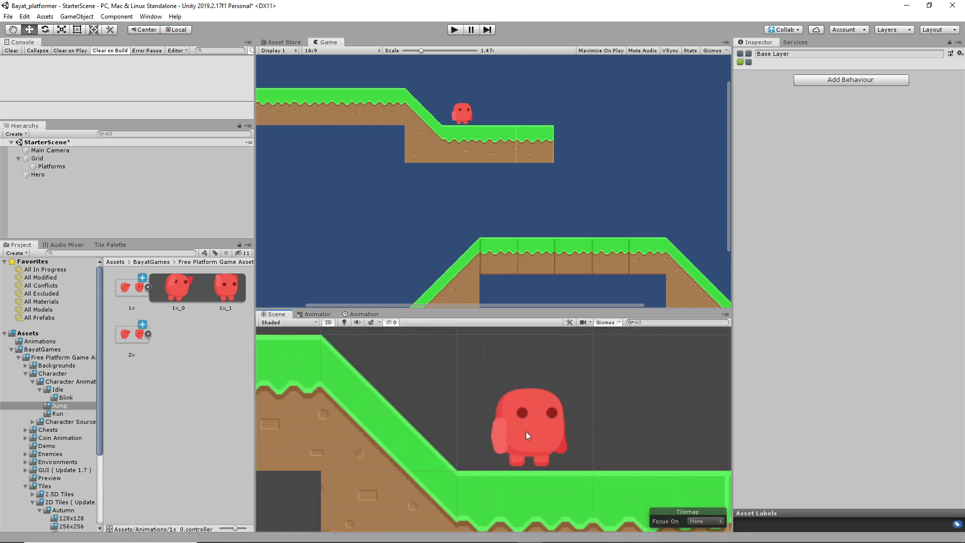
click(46, 175)
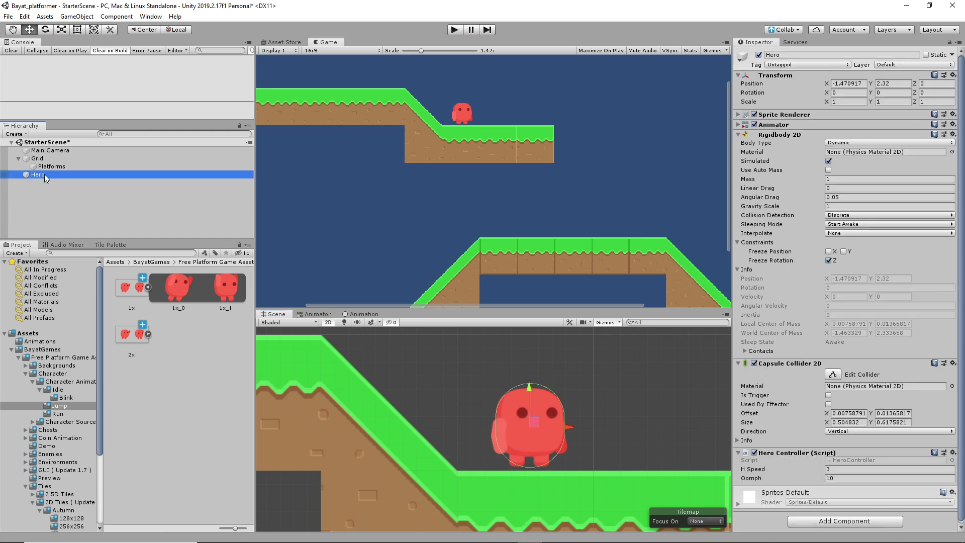
scroll(813, 437, down, 1)
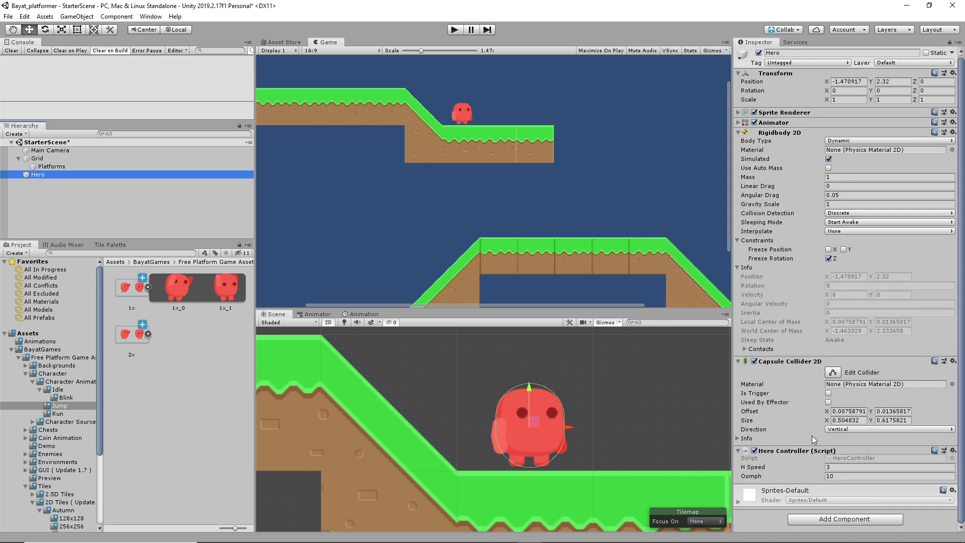
double_click(869, 457)
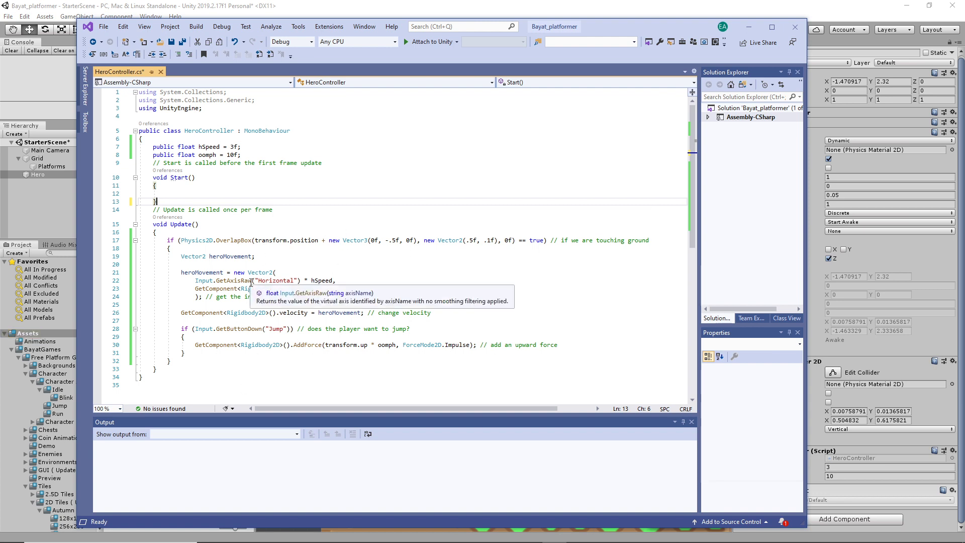
Insert an empty line at the start of Update(), above the Physics2D.OverlapBox ground check.
click(202, 232)
key(Return)
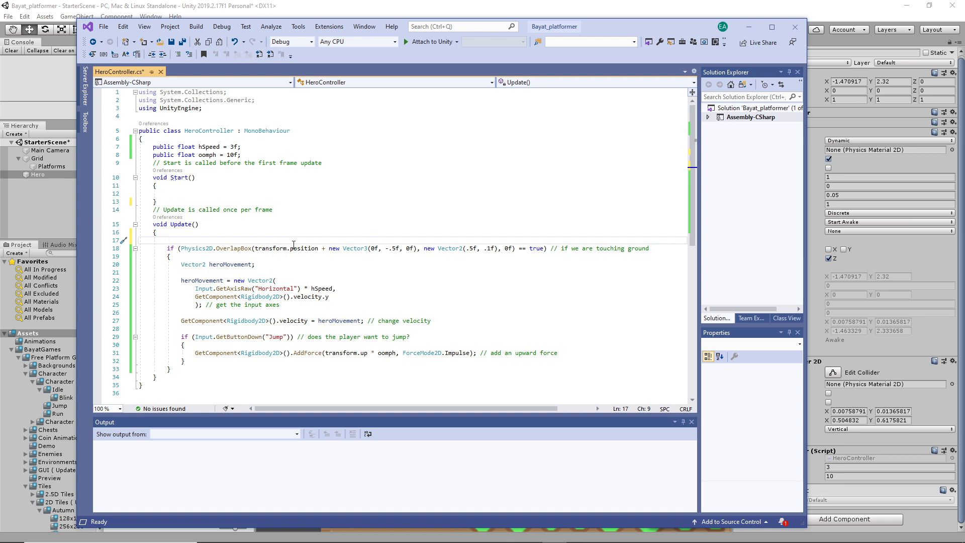
drag(181, 248, 182, 255)
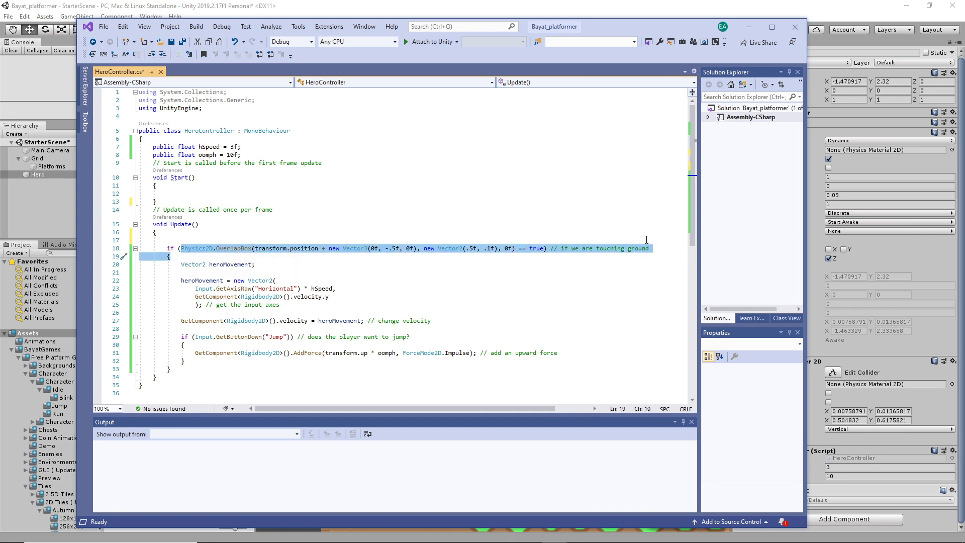
key(Escape)
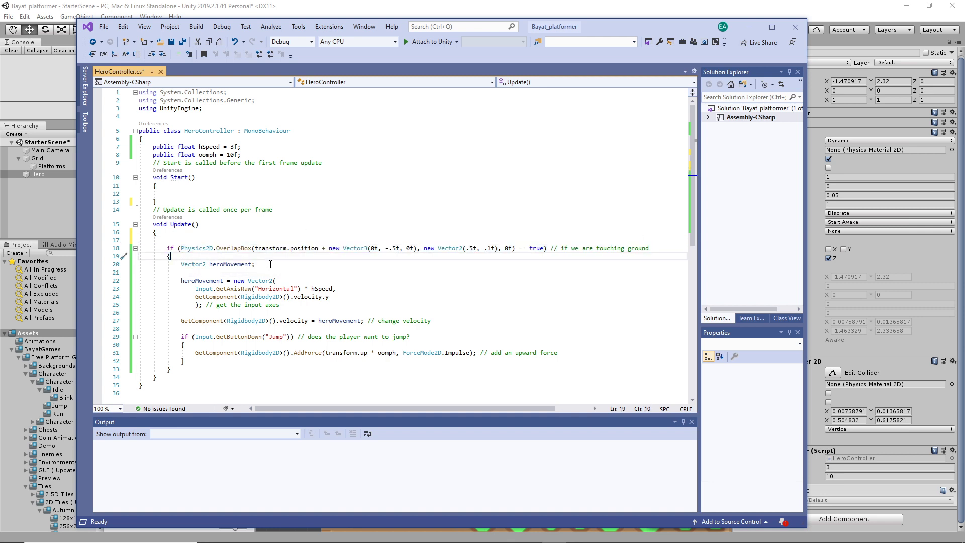
Add an else block with braces after the ground-check if block in Update().
click(175, 369)
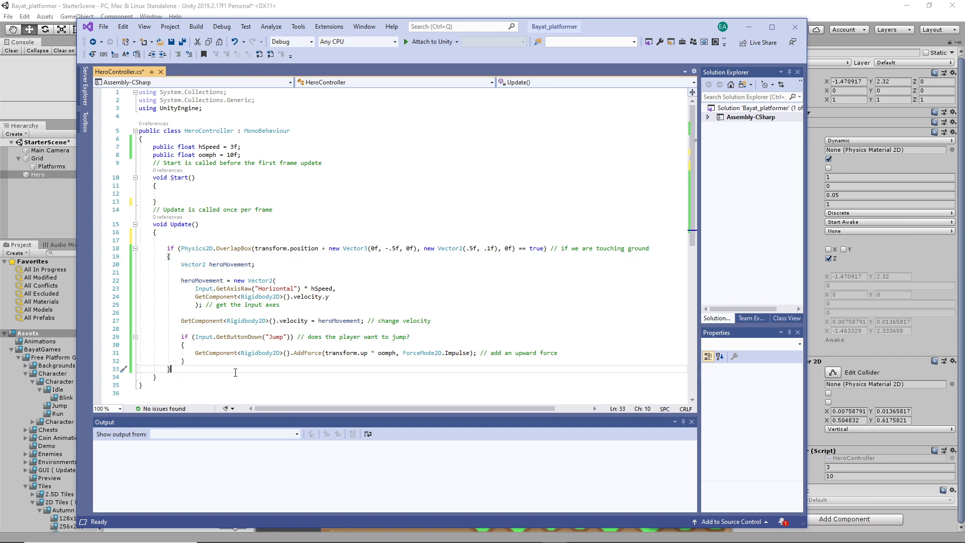
text(else)
key(Return)
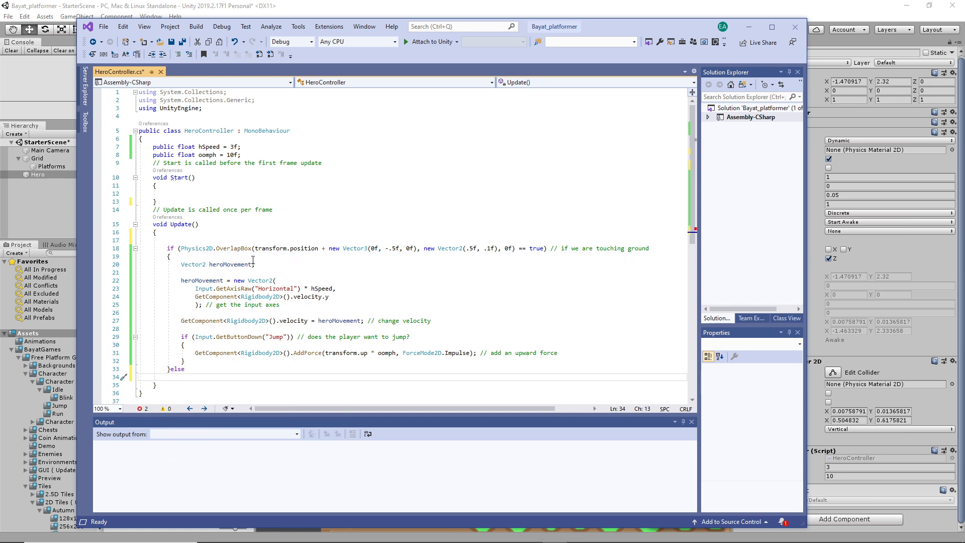
click(204, 370)
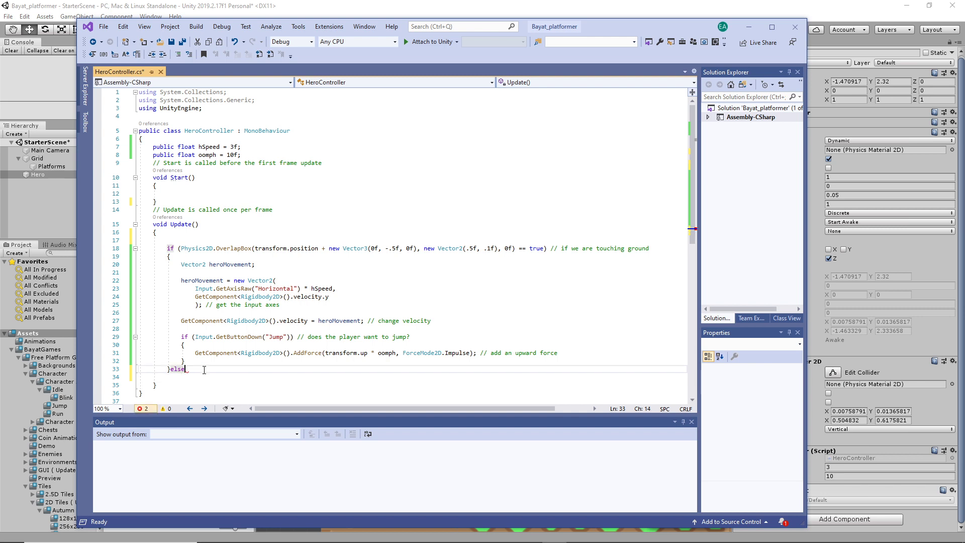
text({)
key(Return)
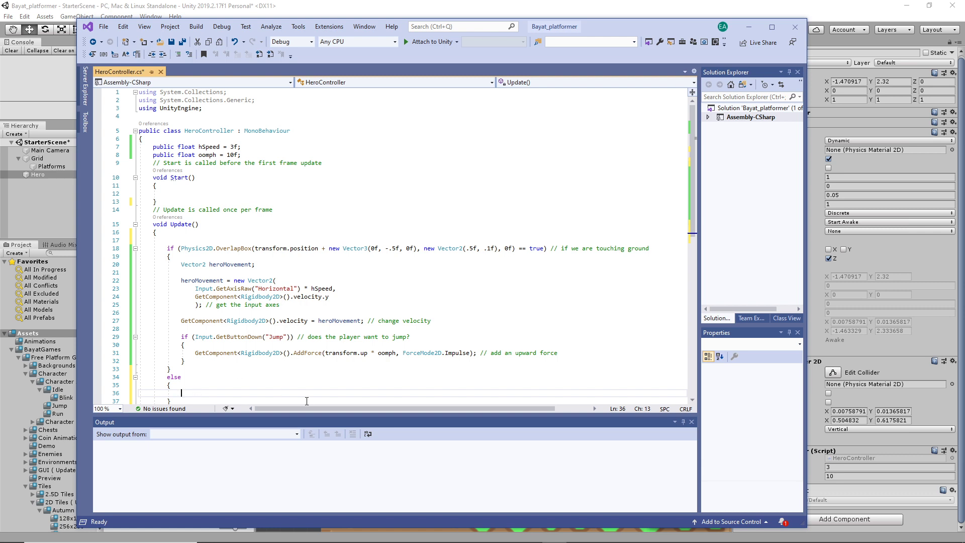
Start a statement in the new else block that gets the Animator with GetComponent<Animator>.
text(Get)
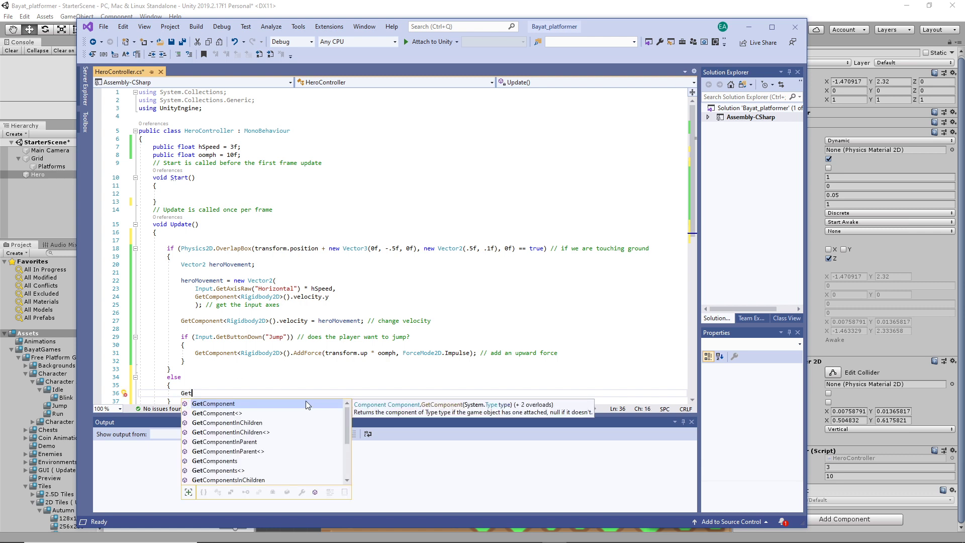
key(Tab)
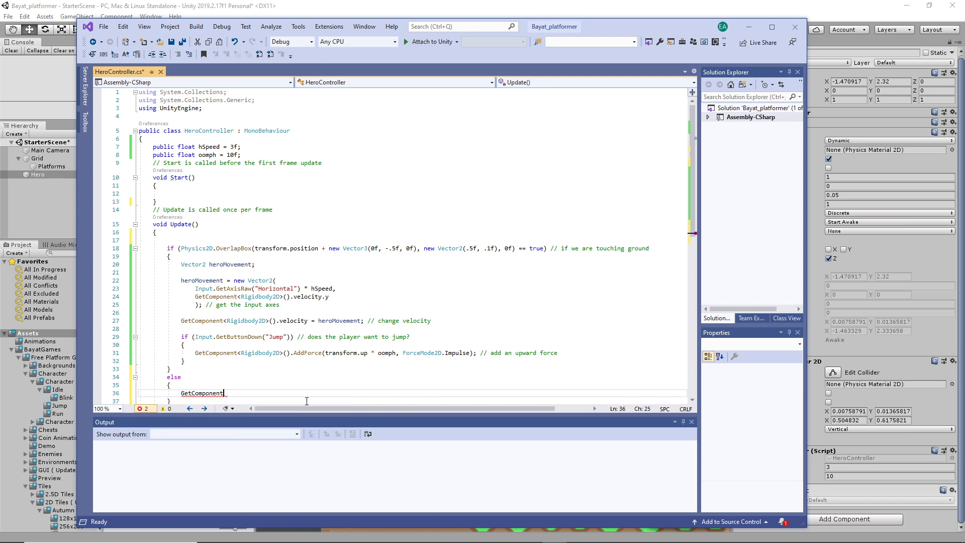
text(<ani)
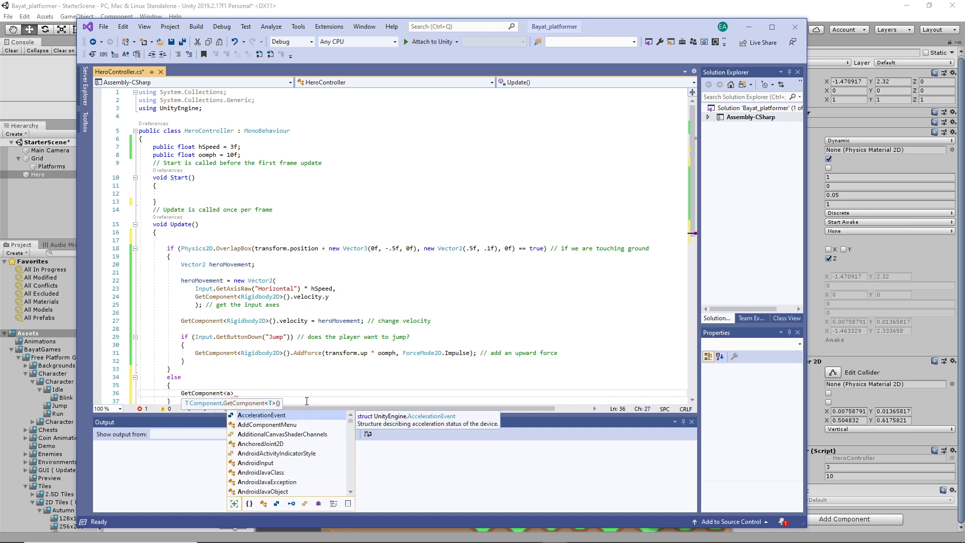
text(m)
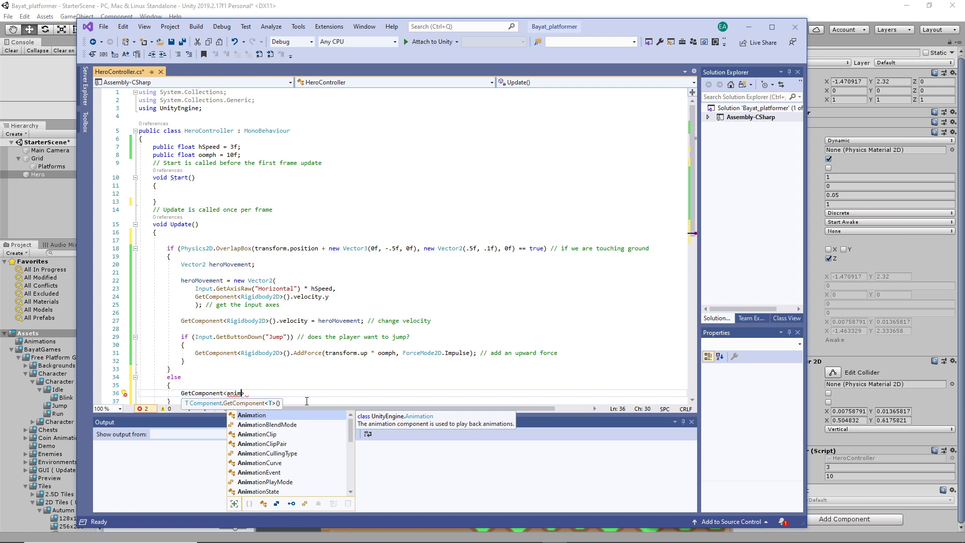
text(ator)
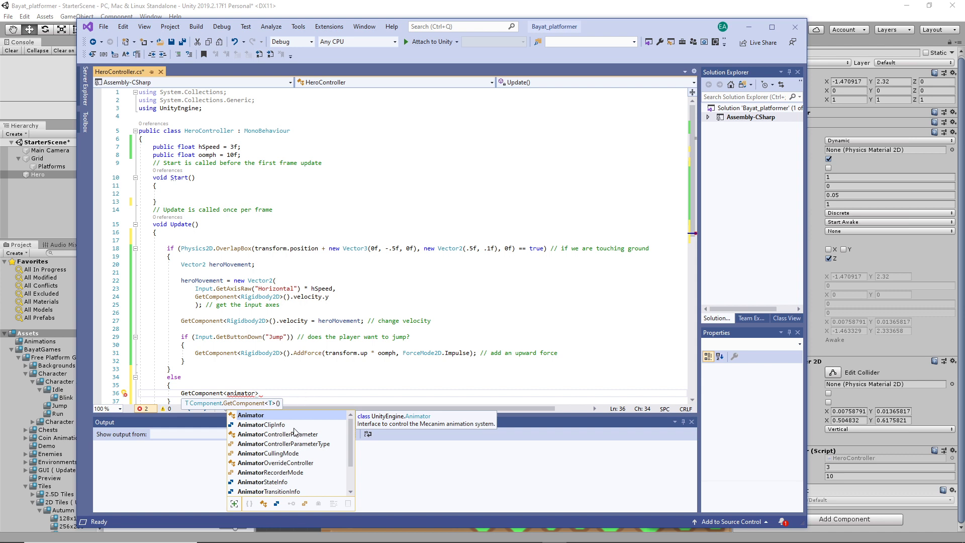
click(240, 393)
text(Anim)
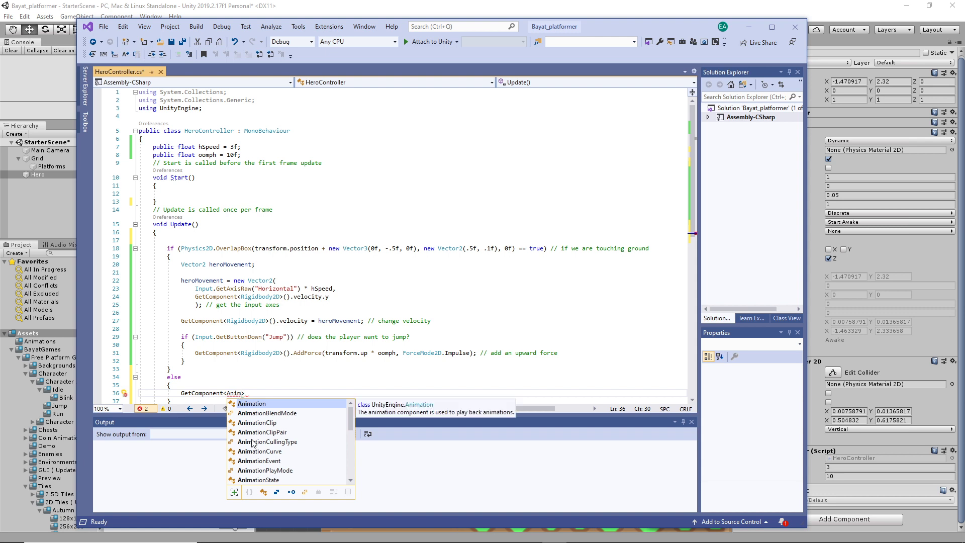
scroll(257, 442, down, 2)
click(273, 432)
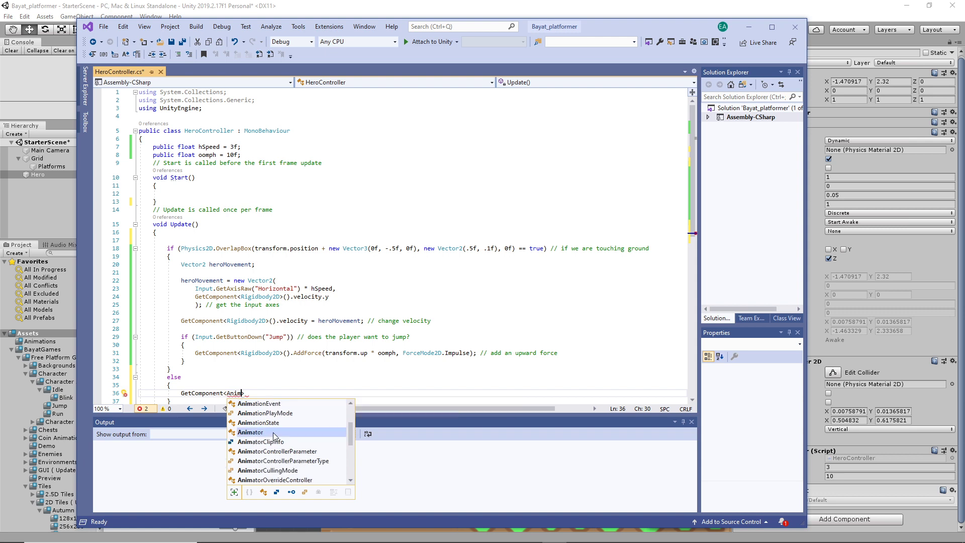
double_click(273, 432)
click(272, 392)
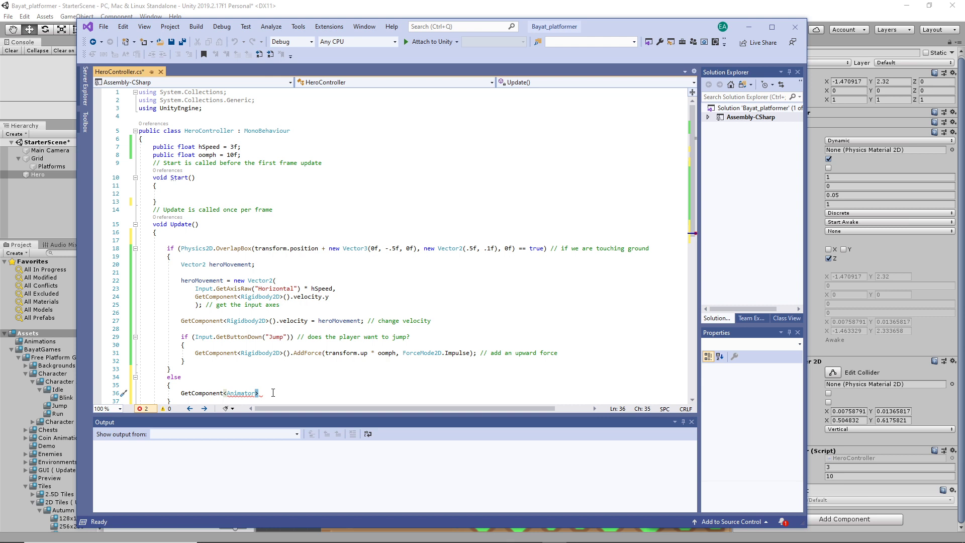
Complete the else block's Animator statement with a SetBool call that sets "grounded" to false.
text(().)
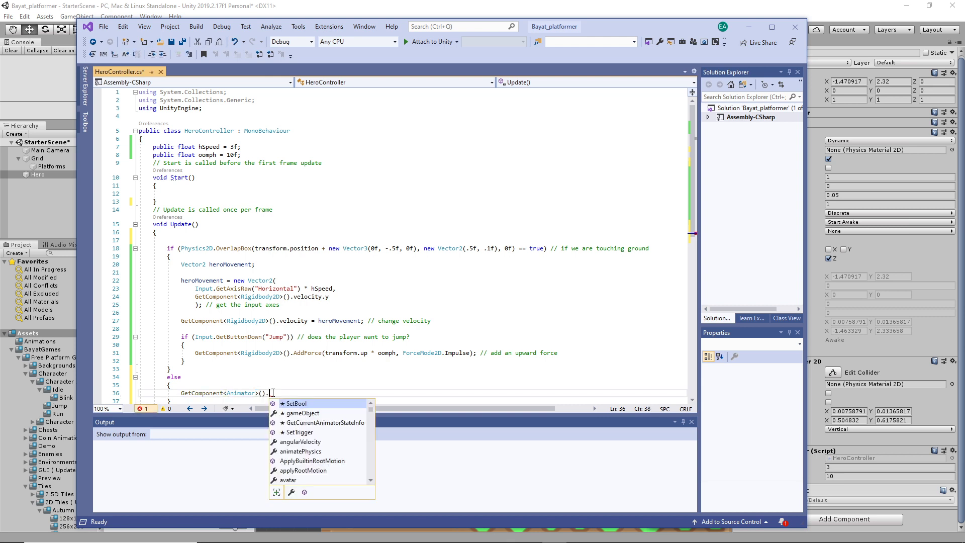
double_click(313, 405)
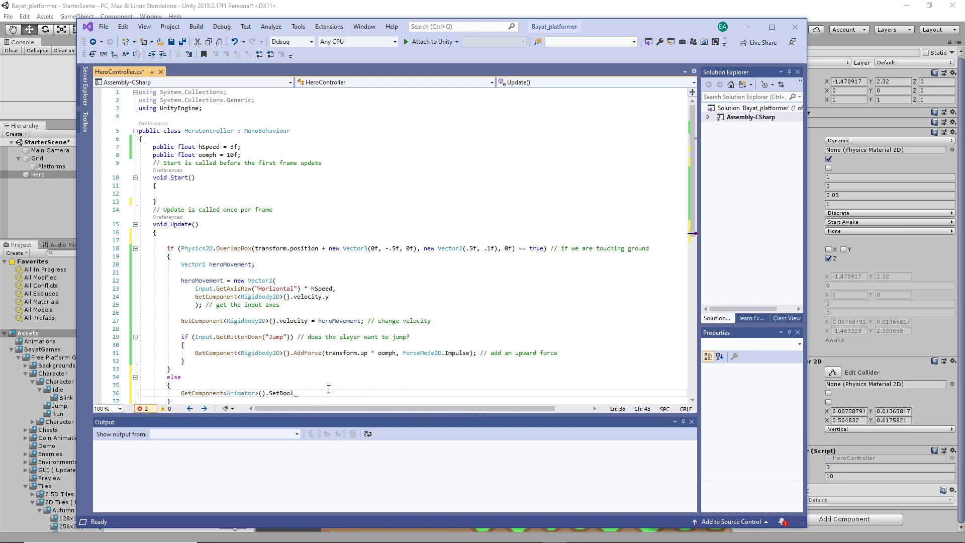
text(()
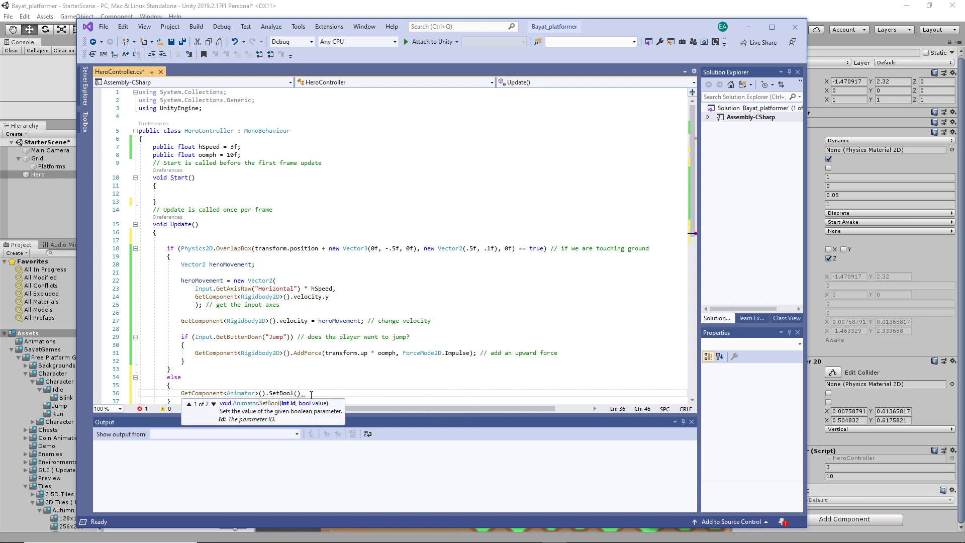
text("grounded", )
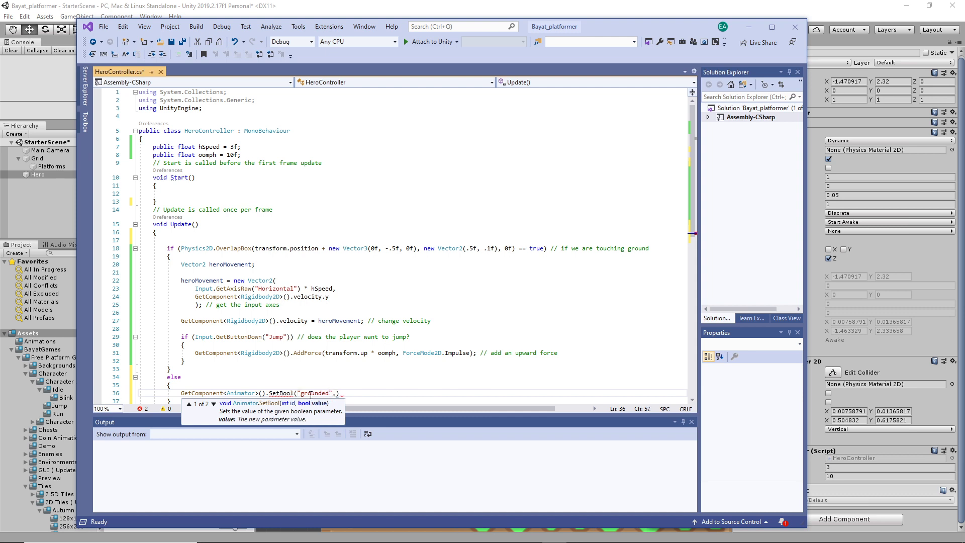
text(false))
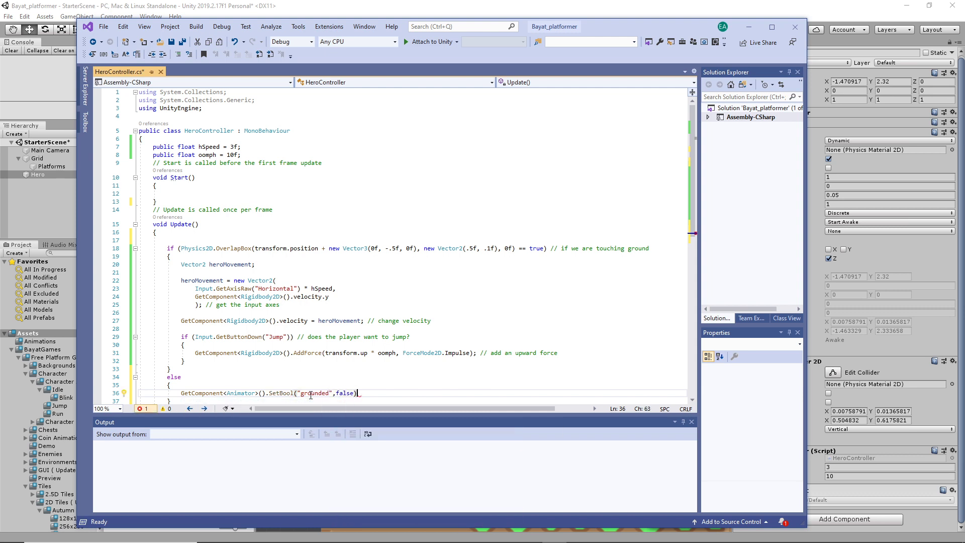
text(;)
Copy the SetBool("grounded", false) line to the start of the ground-check if block, leaving no blank line above it.
drag(381, 394, 377, 385)
key(ctrl+c)
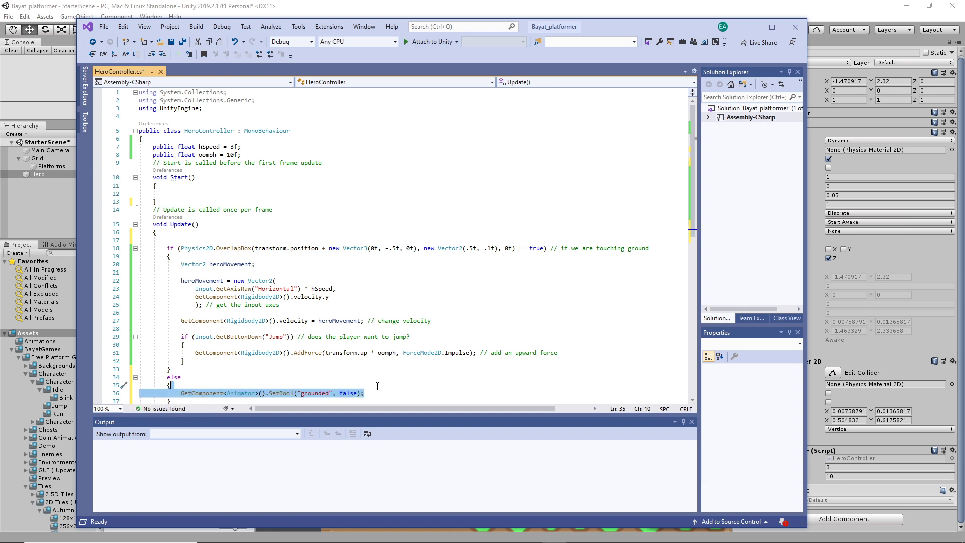
click(252, 259)
key(Return)
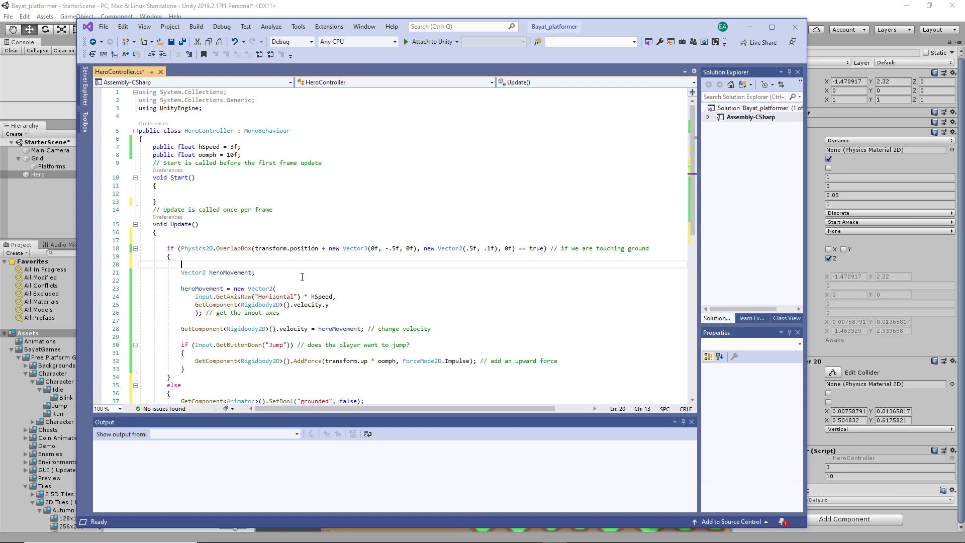
key(ctrl+v)
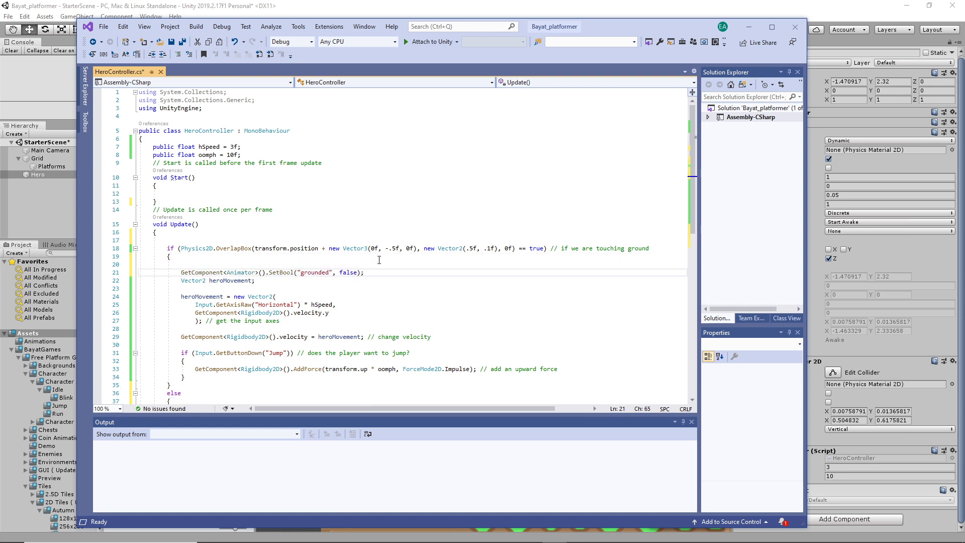
click(187, 255)
key(Delete)
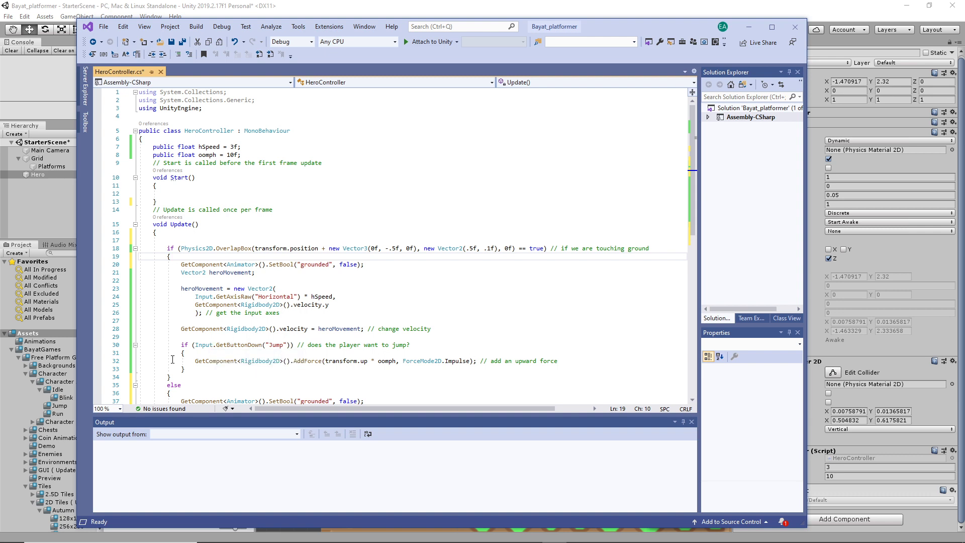
Duplicate the else block's Animator SetBool statement below the "change velocity" line, separated from it by a blank line.
drag(195, 360, 564, 357)
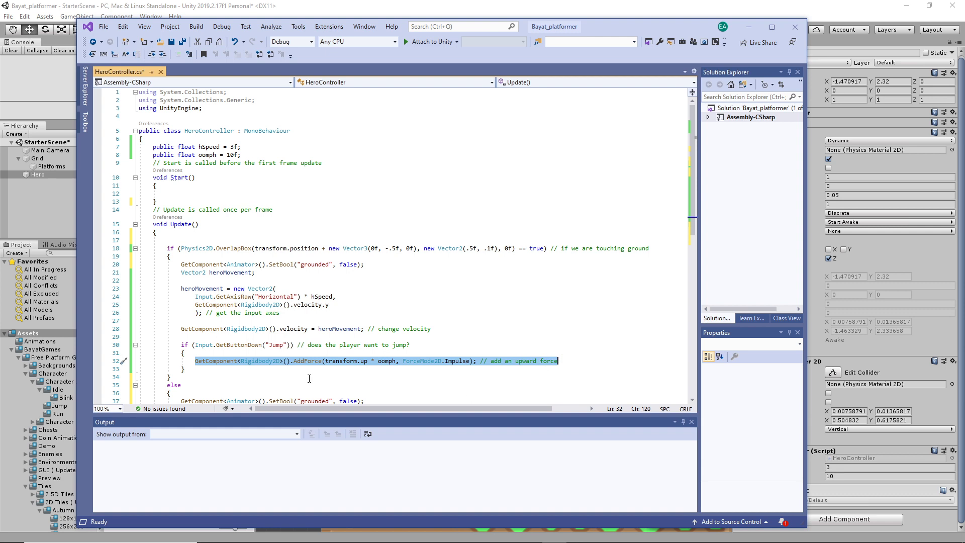
scroll(327, 361, down, 2)
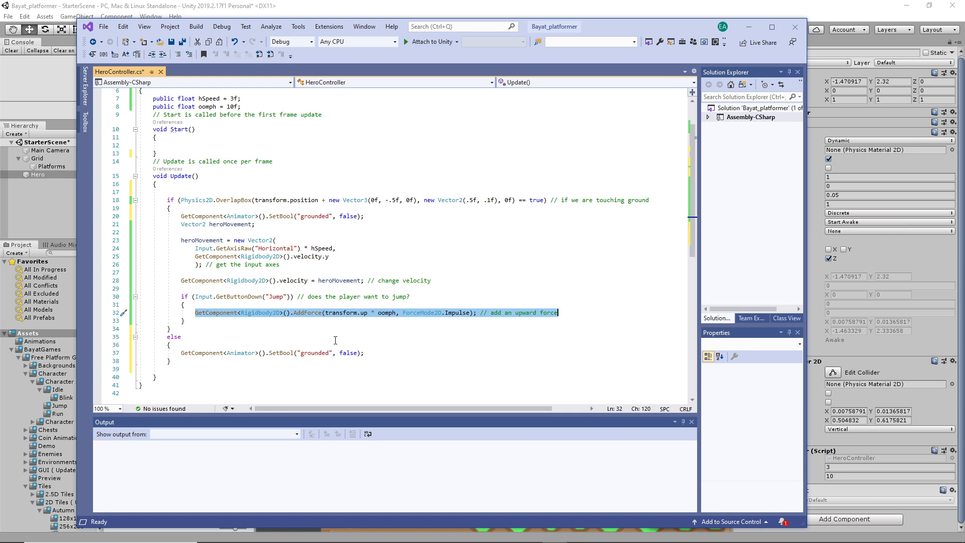
click(444, 282)
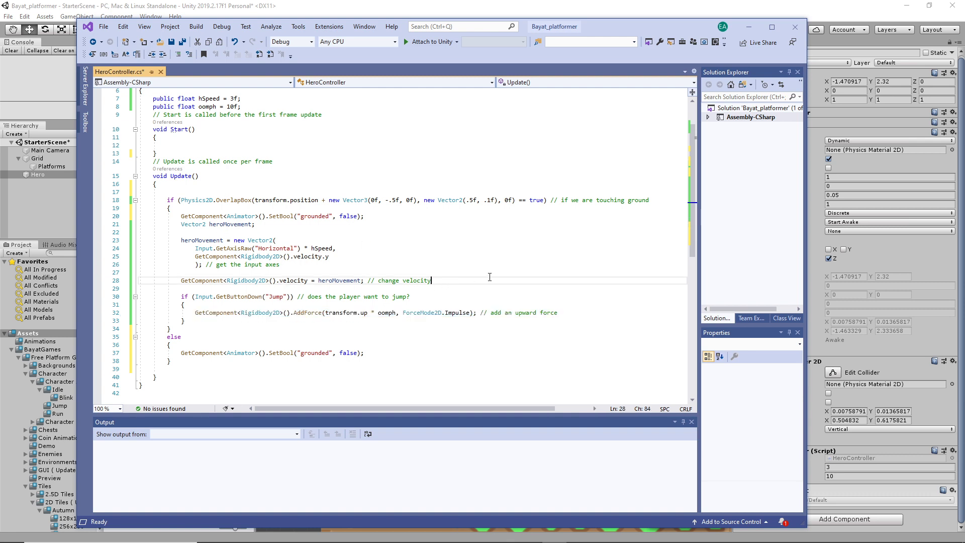
key(Return)
key(Return)
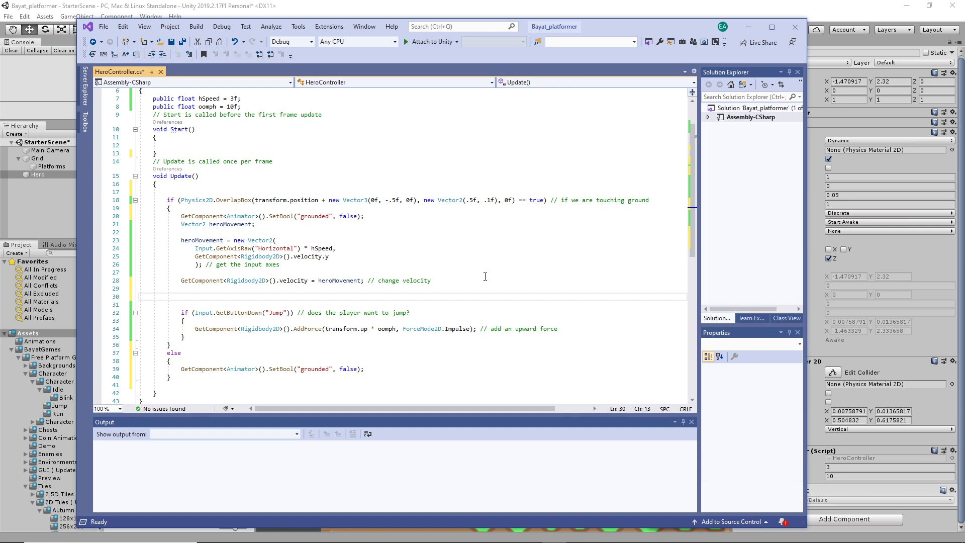
drag(179, 368, 365, 373)
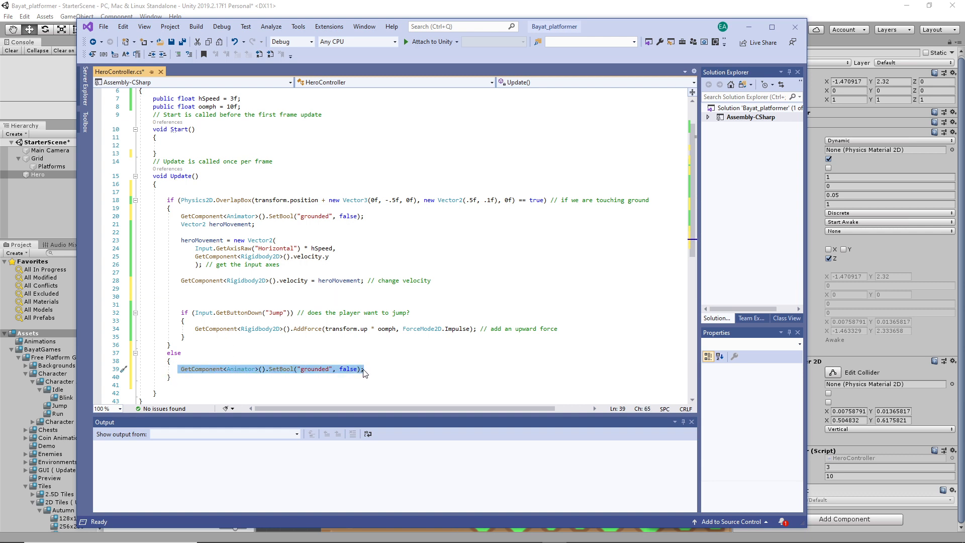
key(ctrl+c)
click(321, 297)
key(ctrl+v)
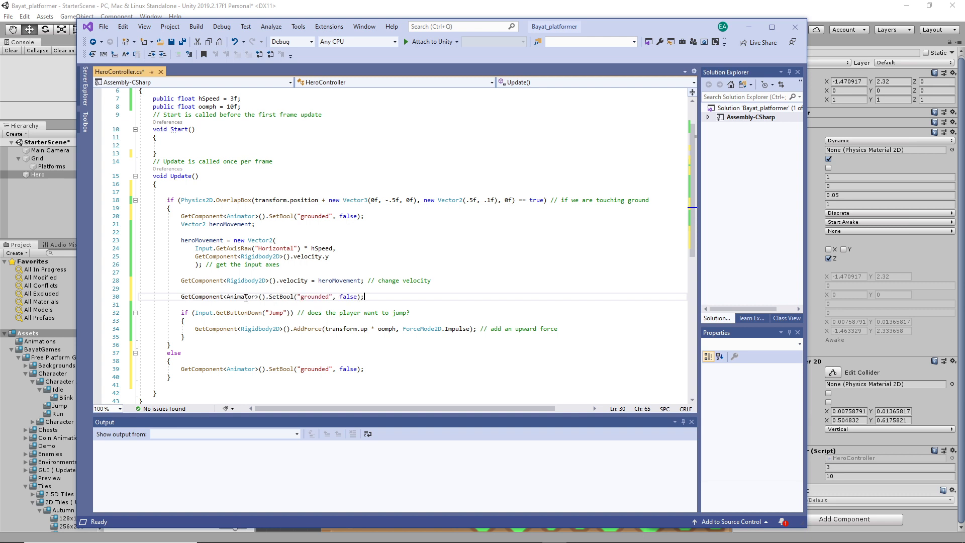
Change the copied statement below the velocity line to call SetFloat with the parameter name "xVelocity".
double_click(283, 296)
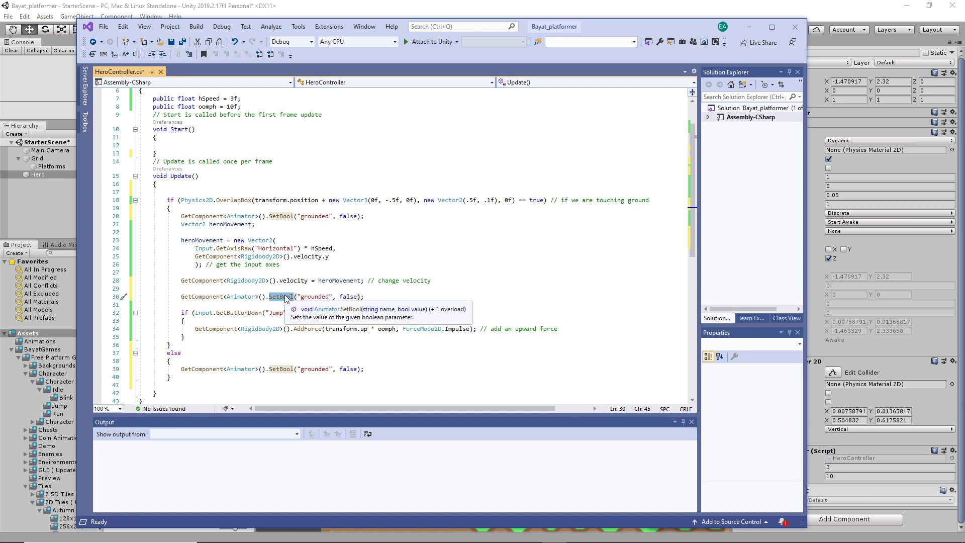
text(Set)
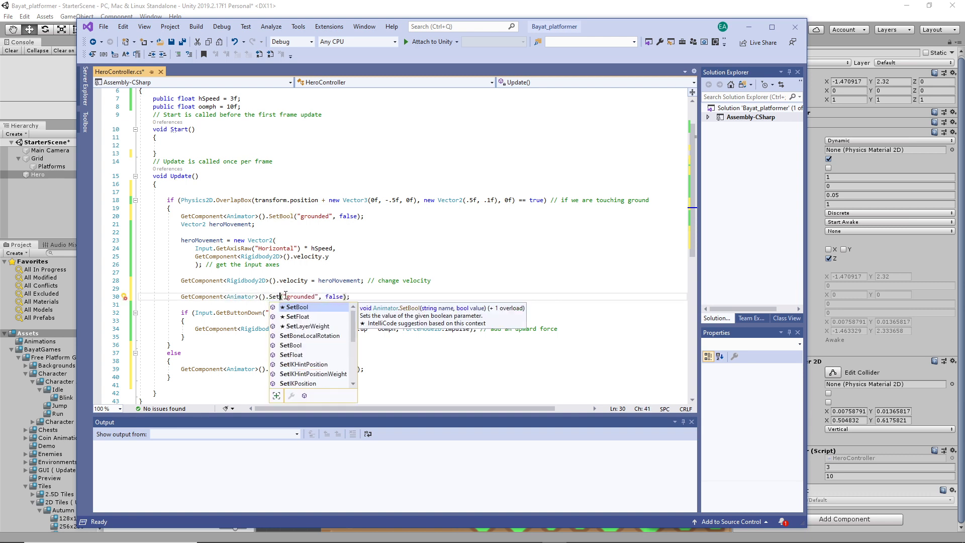
text(Float)
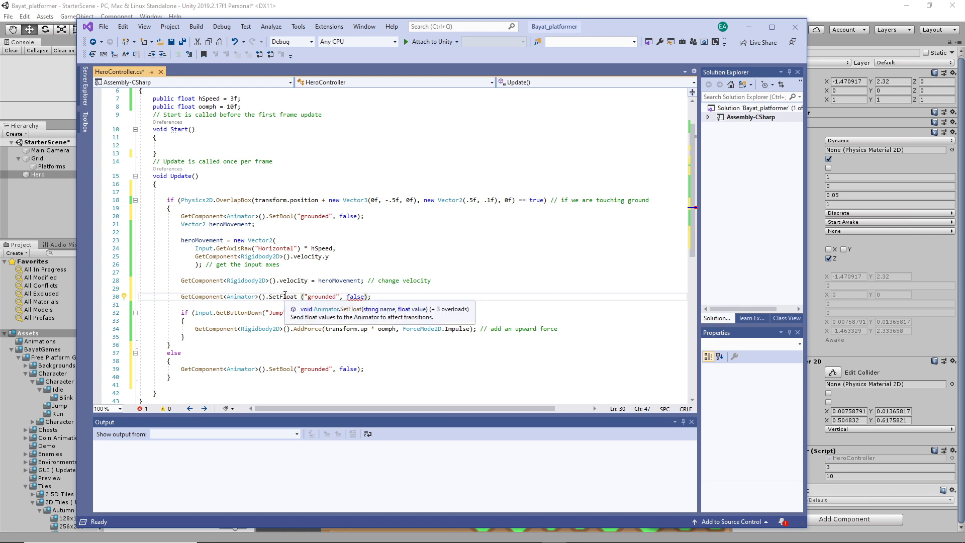
double_click(322, 296)
text(xVelocity)
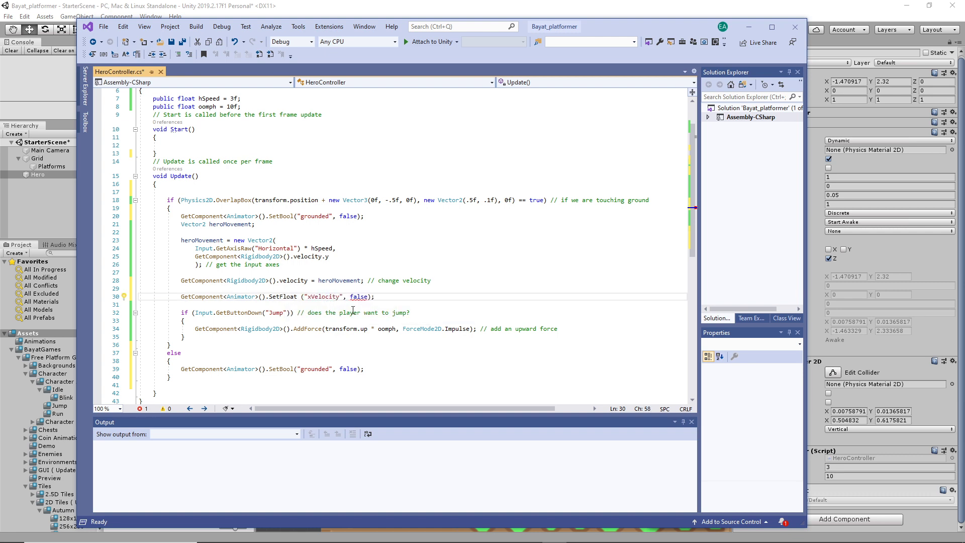
Replace the false argument of the SetFloat call with GetComponent<Rigidbody2D>().velocity.x, reusing the expression from the velocity line.
double_click(358, 297)
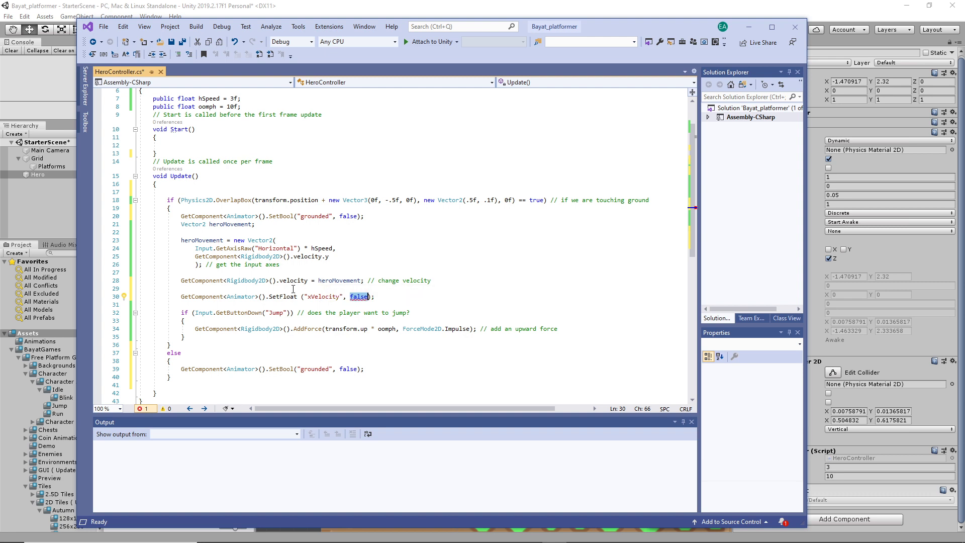
drag(181, 280, 308, 280)
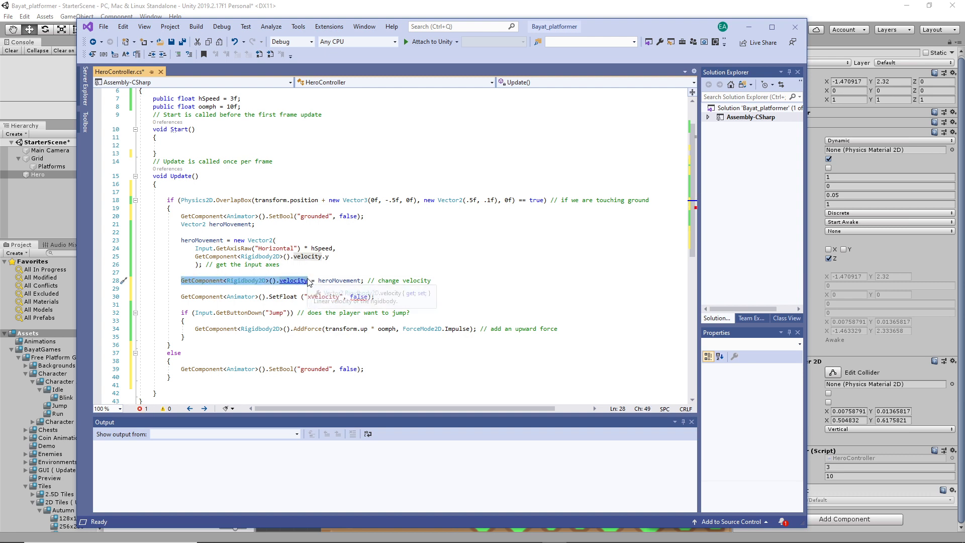
double_click(360, 297)
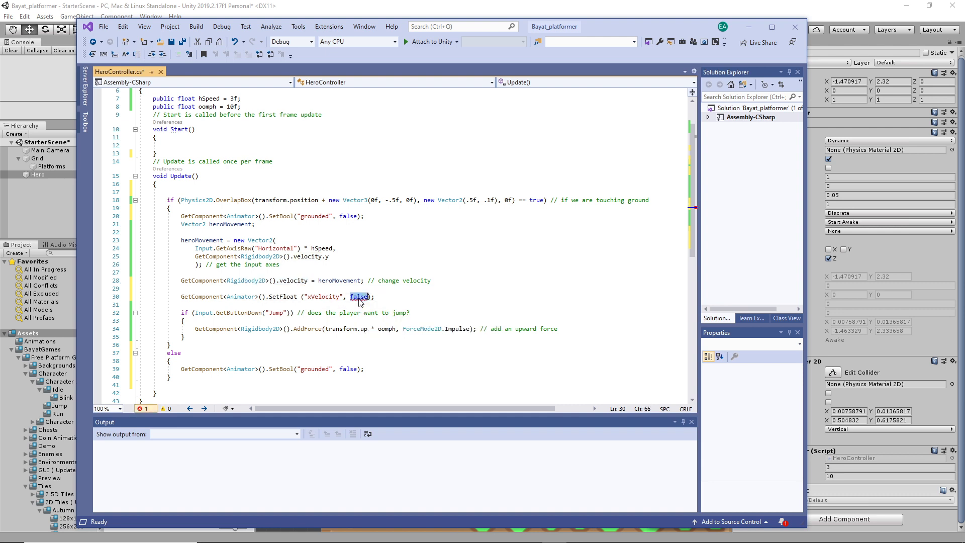
key(ctrl+v)
text(.)
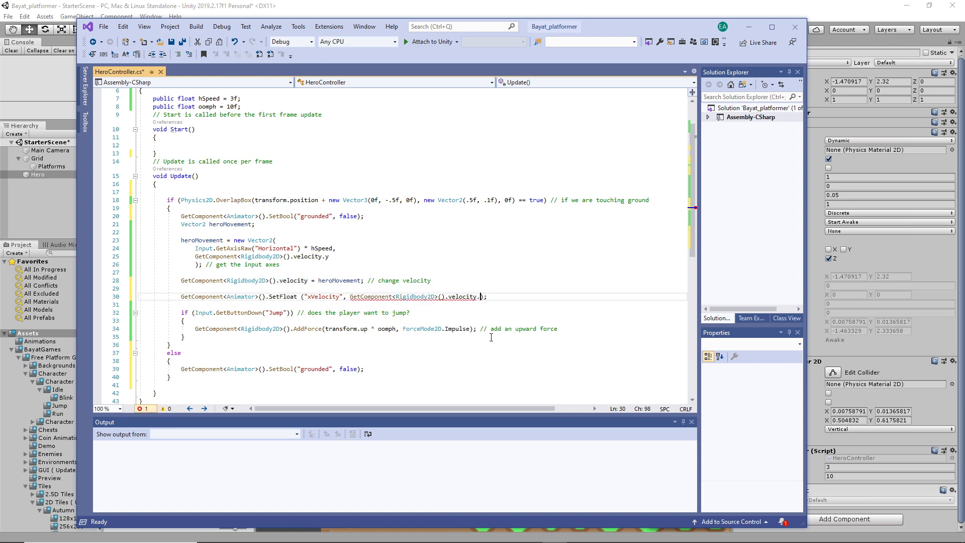
text(x)
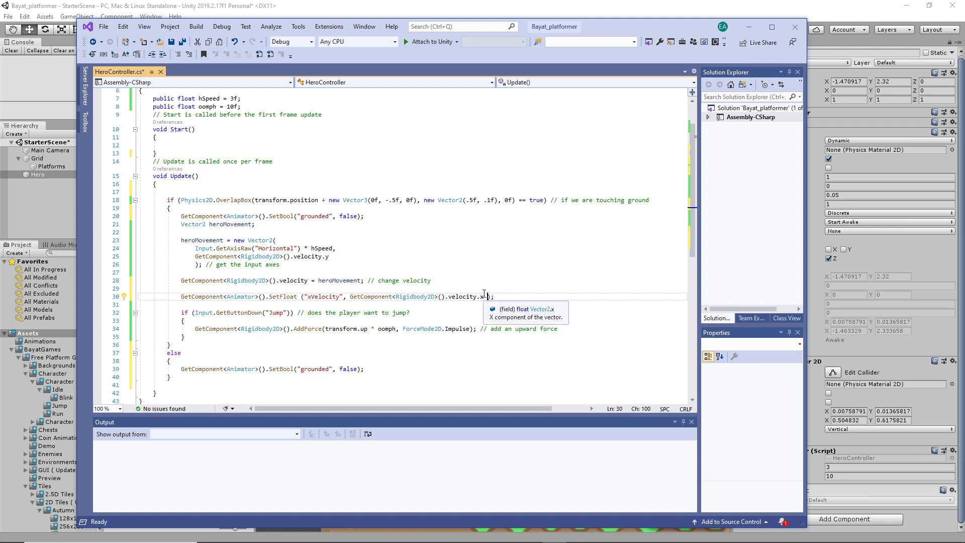
Wrap the velocity.x argument of the "xVelocity" SetFloat call in Mathf.Abs( ) and save the HeroController script.
click(350, 298)
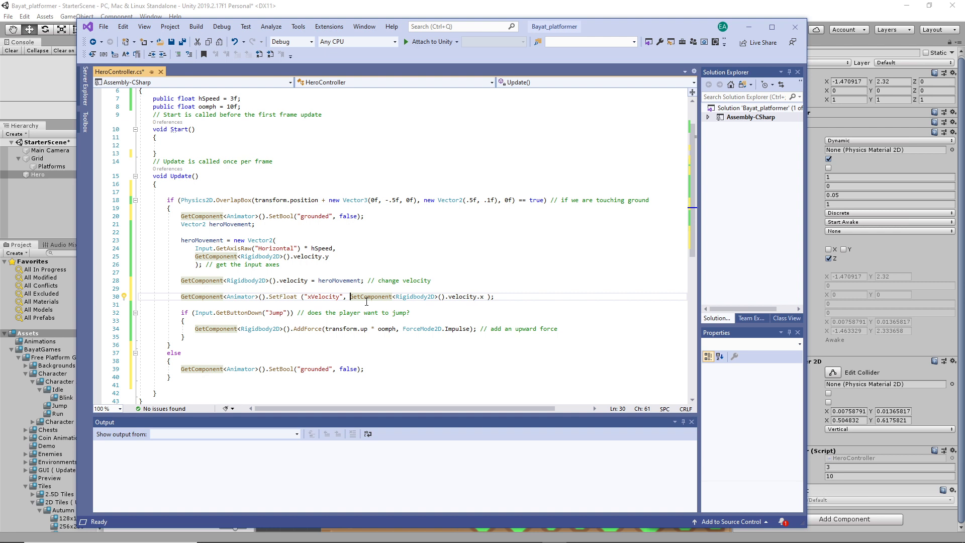
text(Mathf)
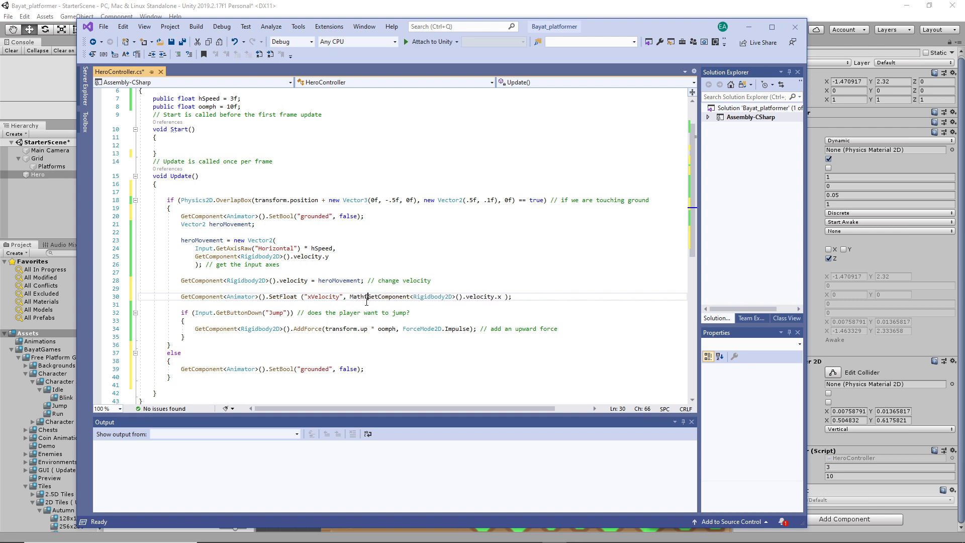
text(.Abs)
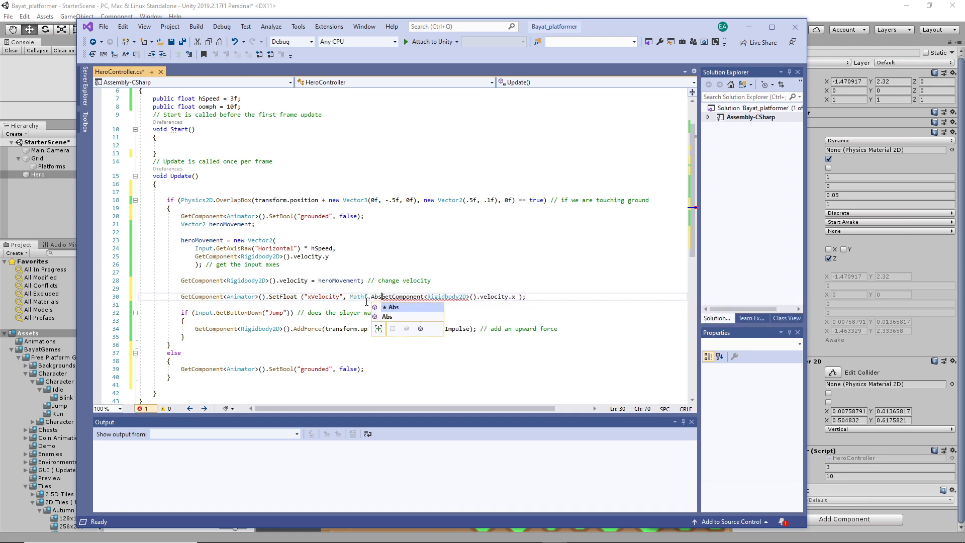
text(()
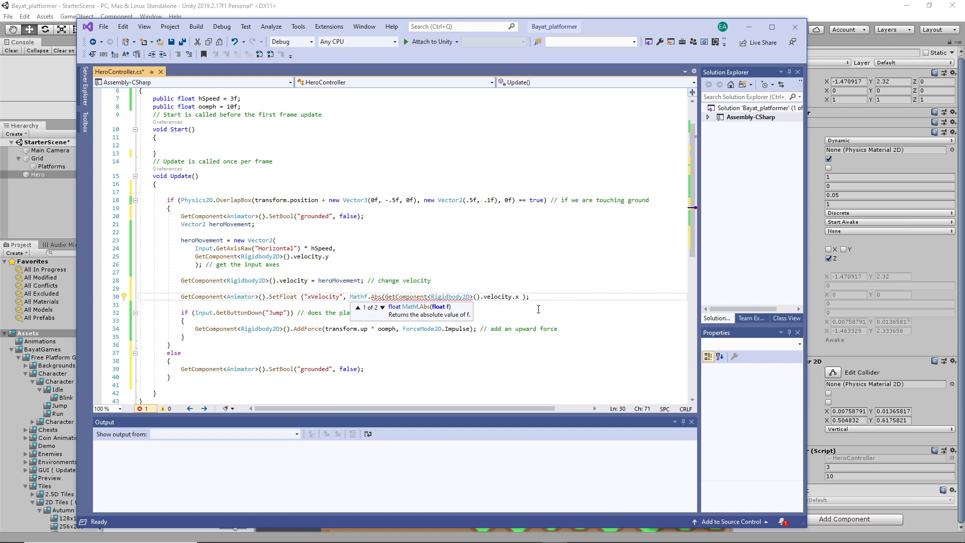
click(516, 296)
text())
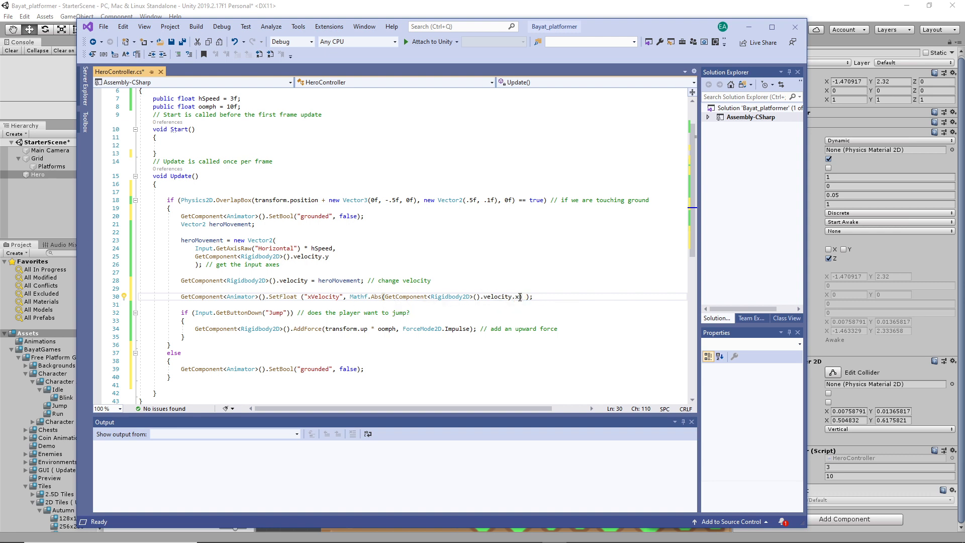
click(445, 281)
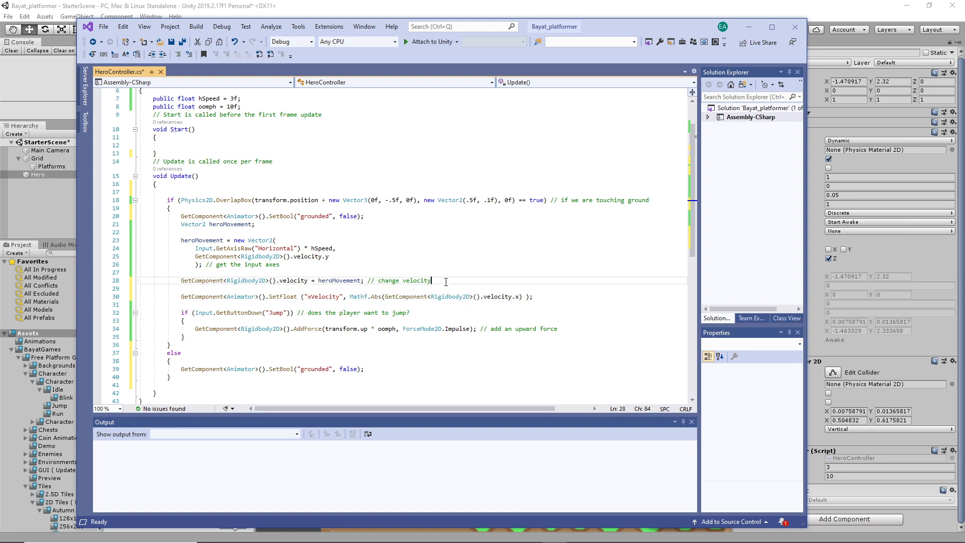
key(ctrl+s)
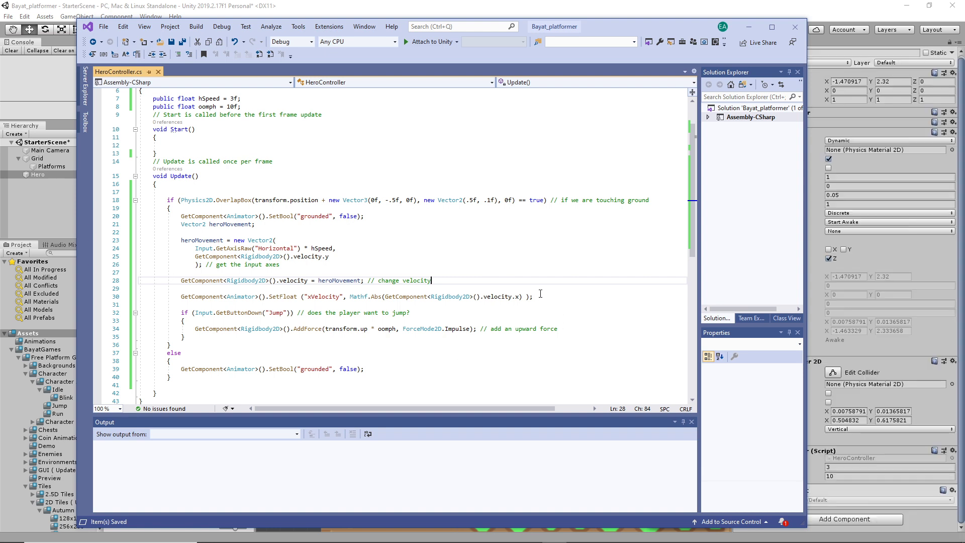
drag(544, 296, 183, 288)
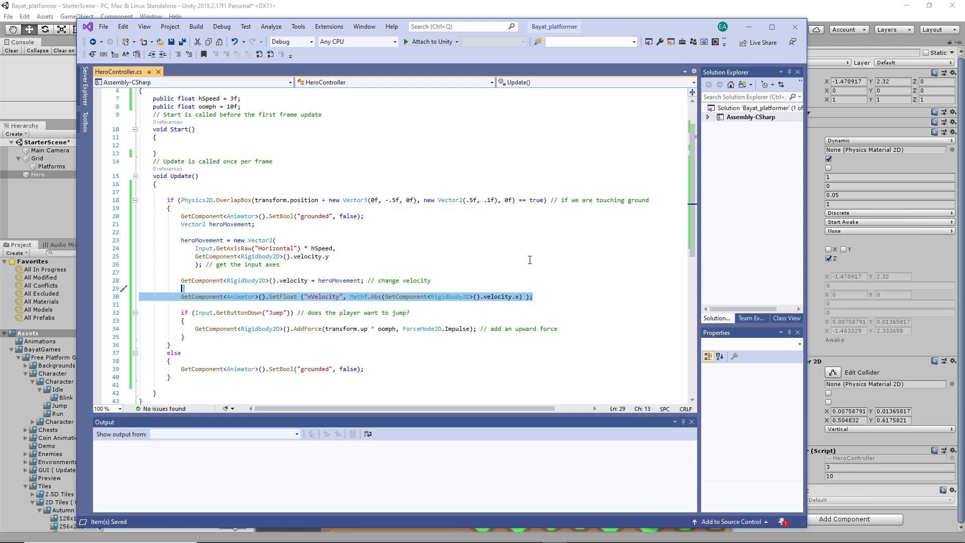
Switch to Unity and play-test the hero running and jumping while watching the Animator's Grounded and xVelocity parameters, then stop playback.
click(68, 83)
click(455, 29)
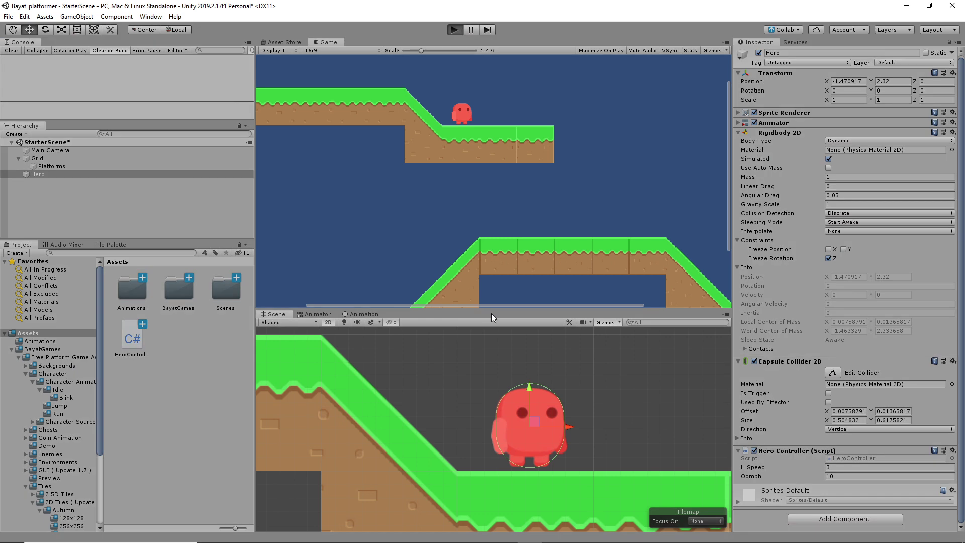
click(313, 315)
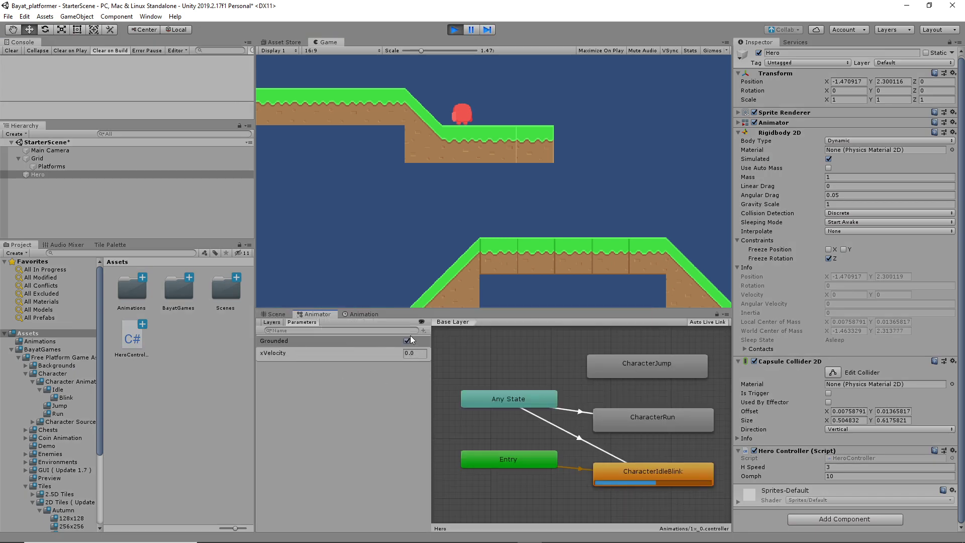
key(Right)
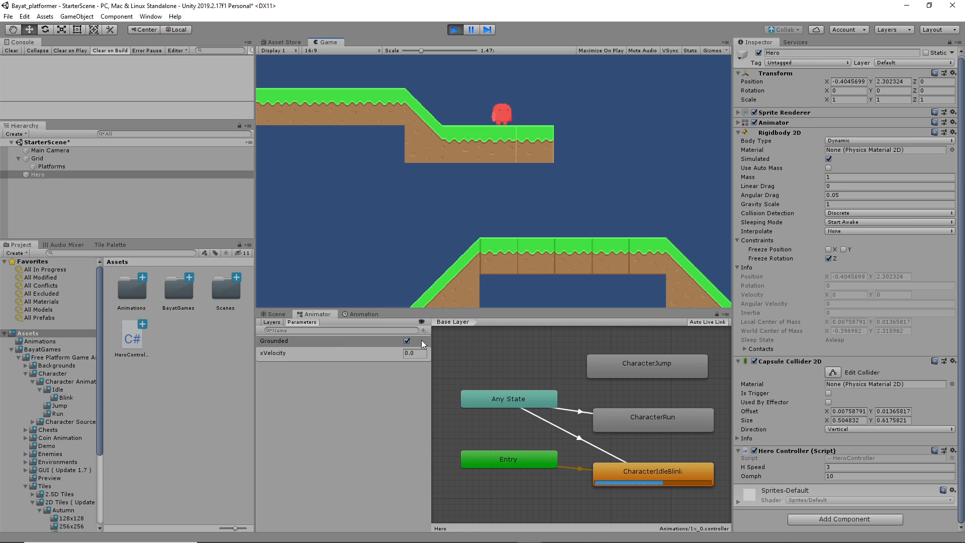
key(space)
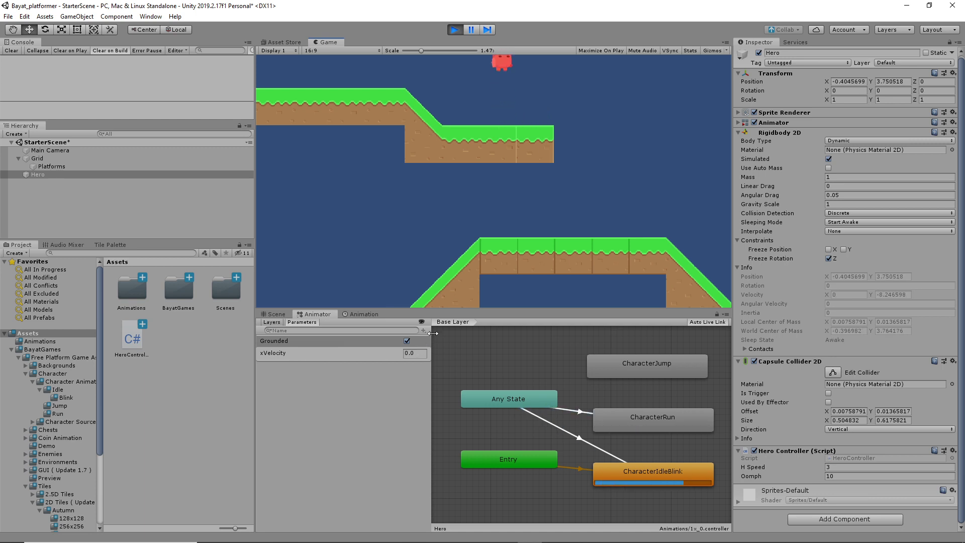
key(Right)
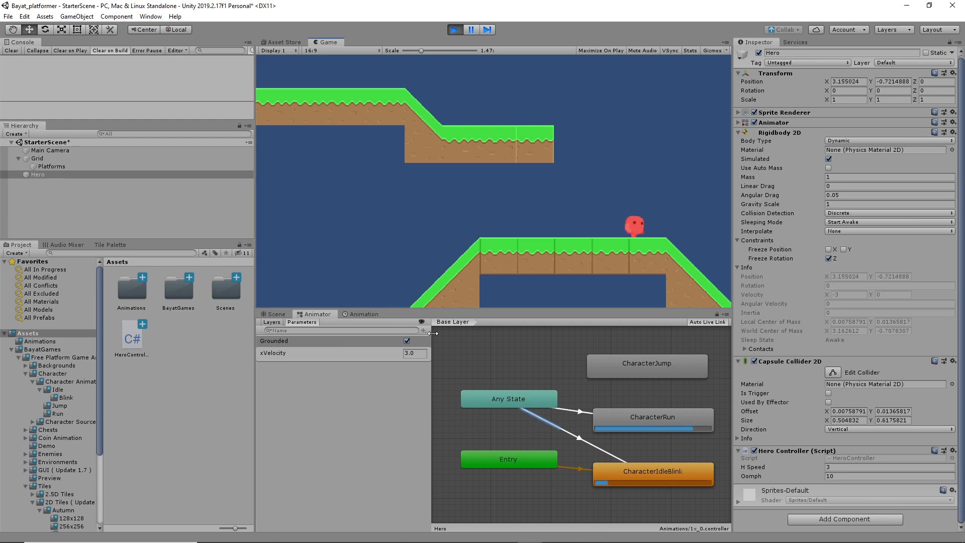
key(space)
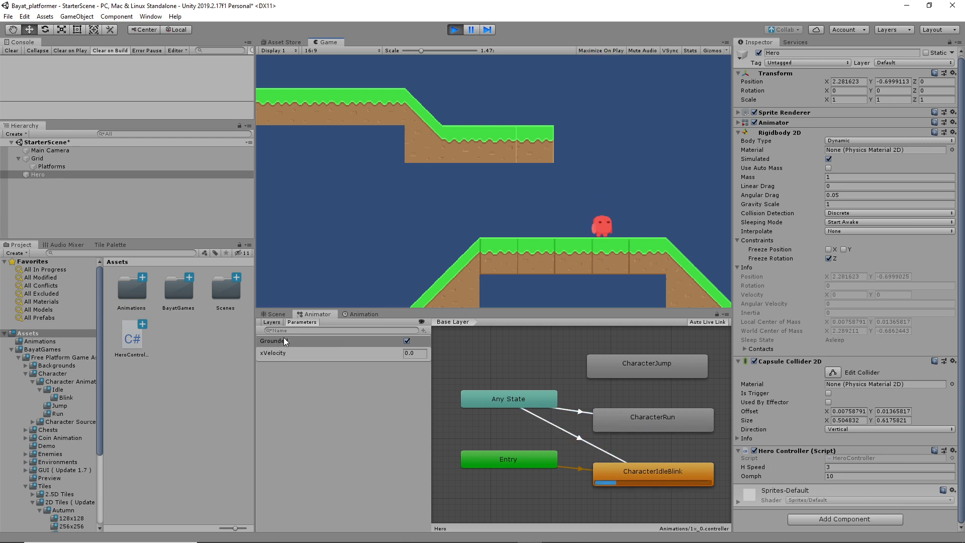
click(455, 30)
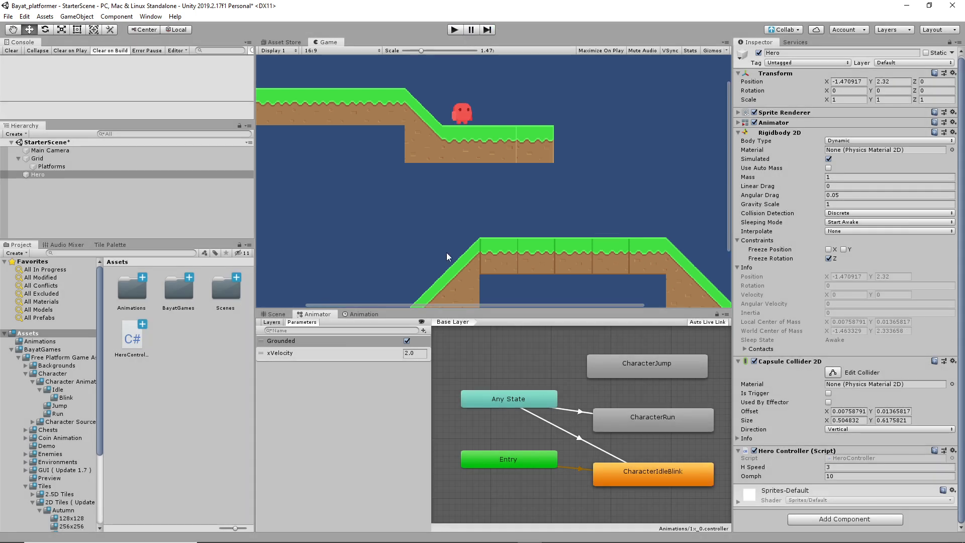
Switch to Visual Studio, change the parameter name in both SetBool calls to "Grounded" with a capital G, and save the script.
click(554, 532)
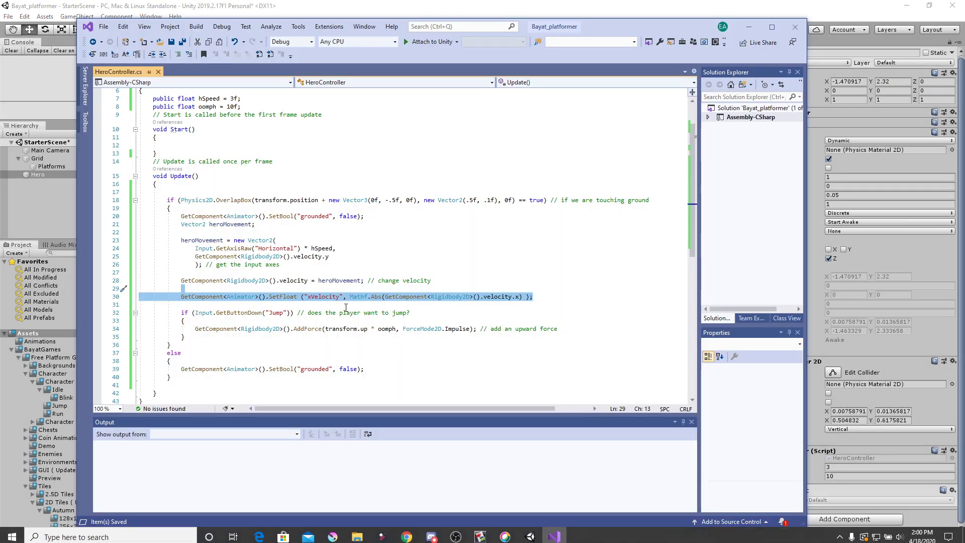
click(304, 369)
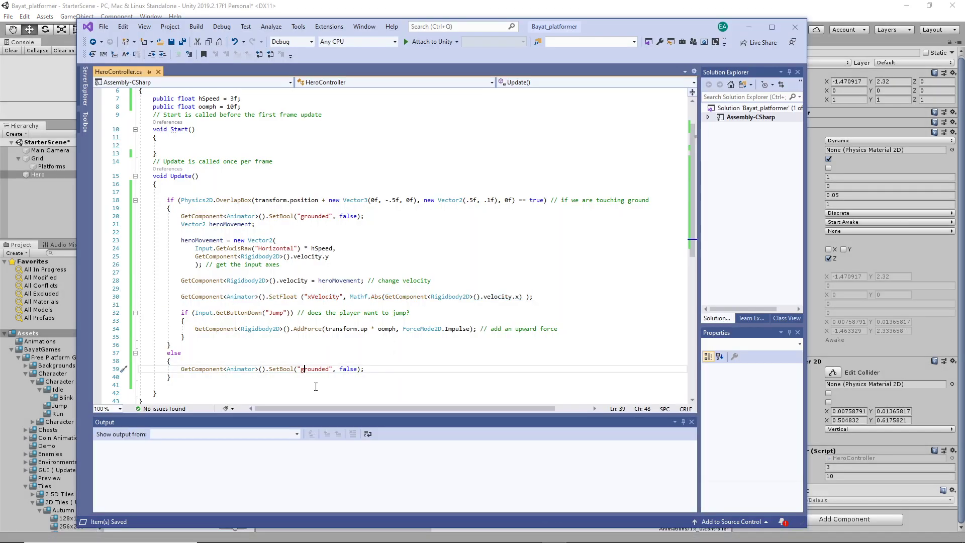
key(BackSpace)
text(G)
click(303, 216)
key(BackSpace)
text(G)
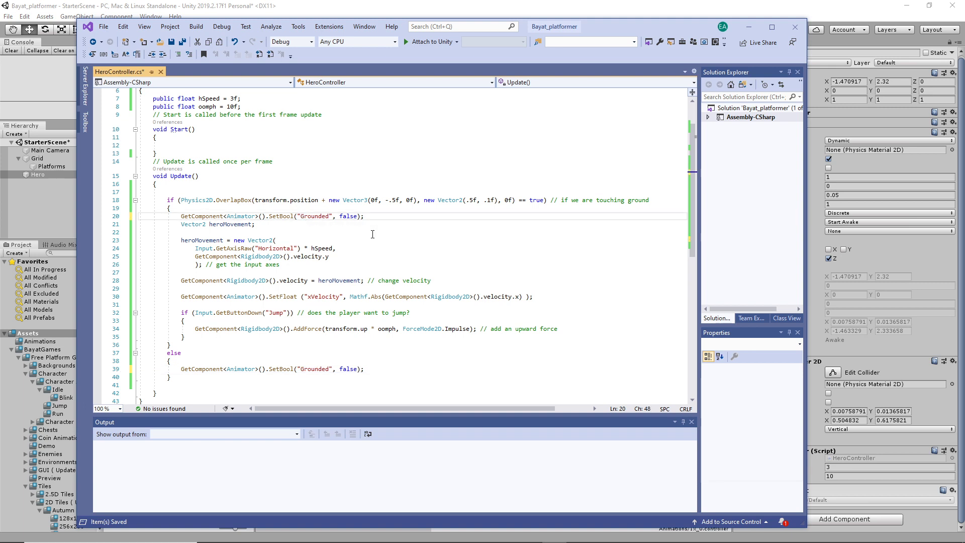
key(ctrl+s)
Return to Unity and play-test moving and jumping again to check the renamed Grounded parameter in the Animator, then stop playback.
click(477, 10)
click(455, 30)
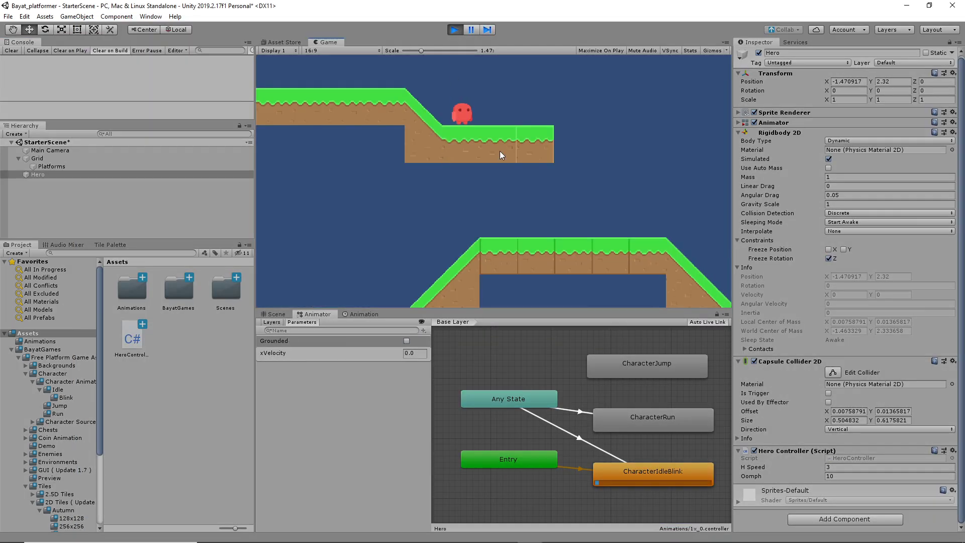
key(Right)
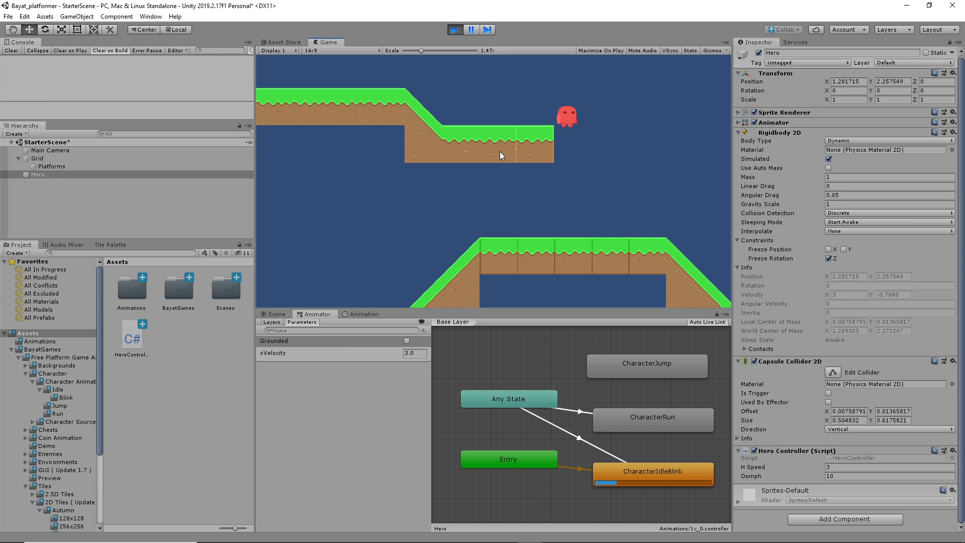
key(space)
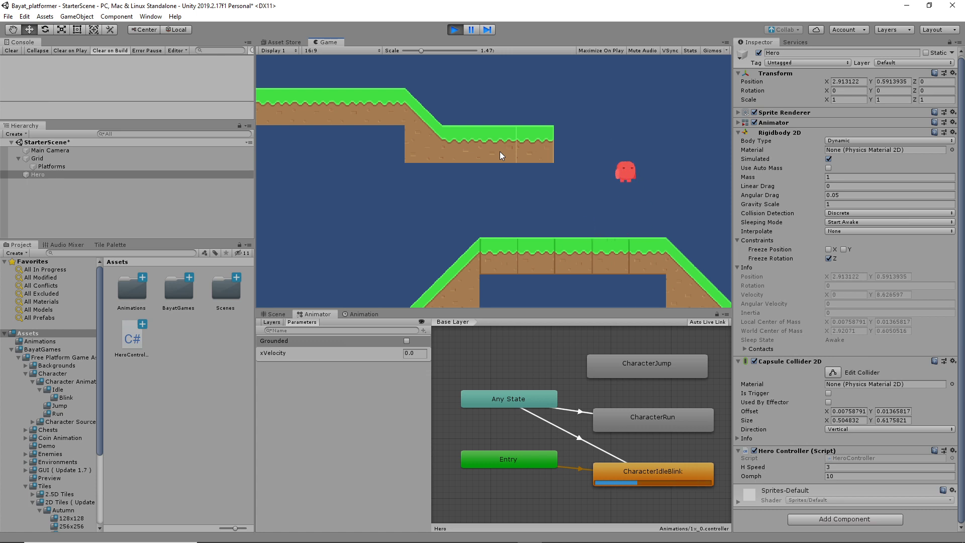
key(Left)
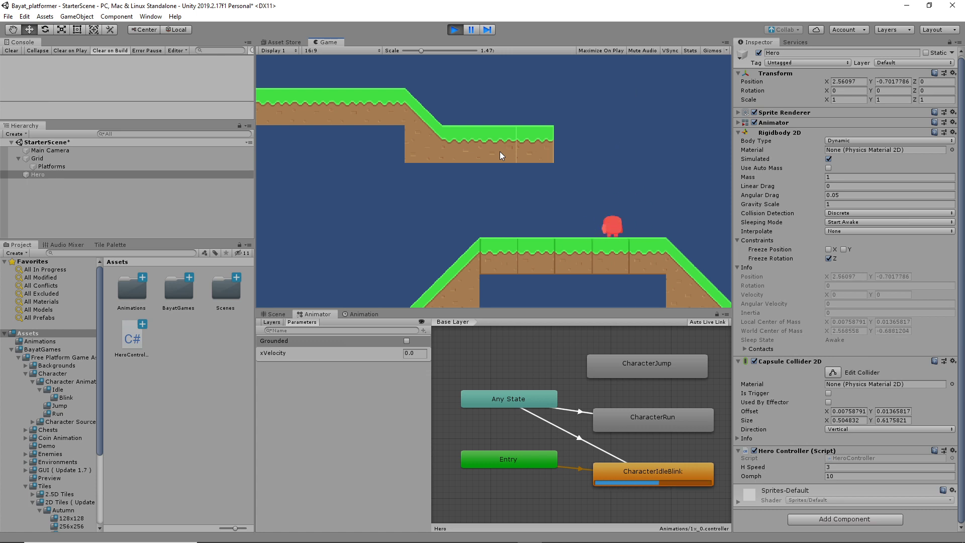
key(space)
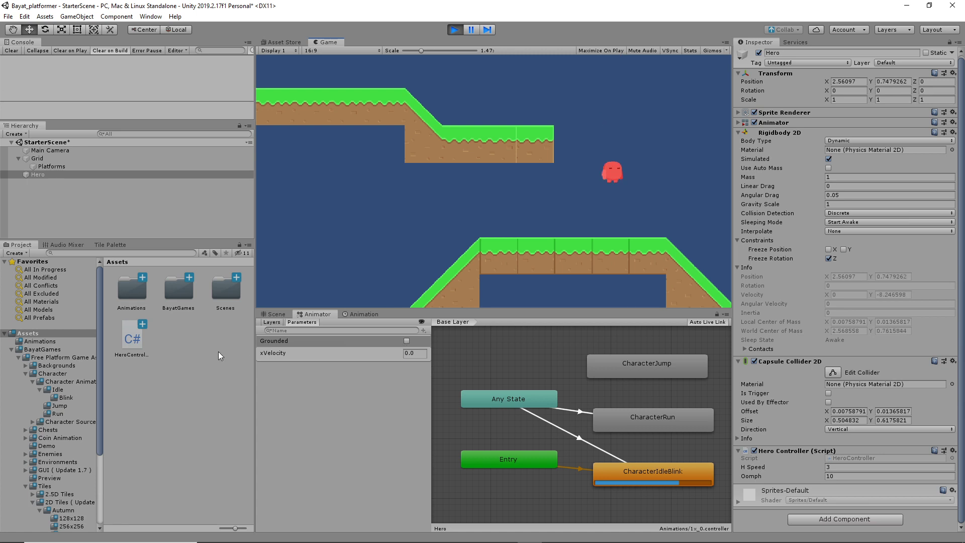
click(454, 30)
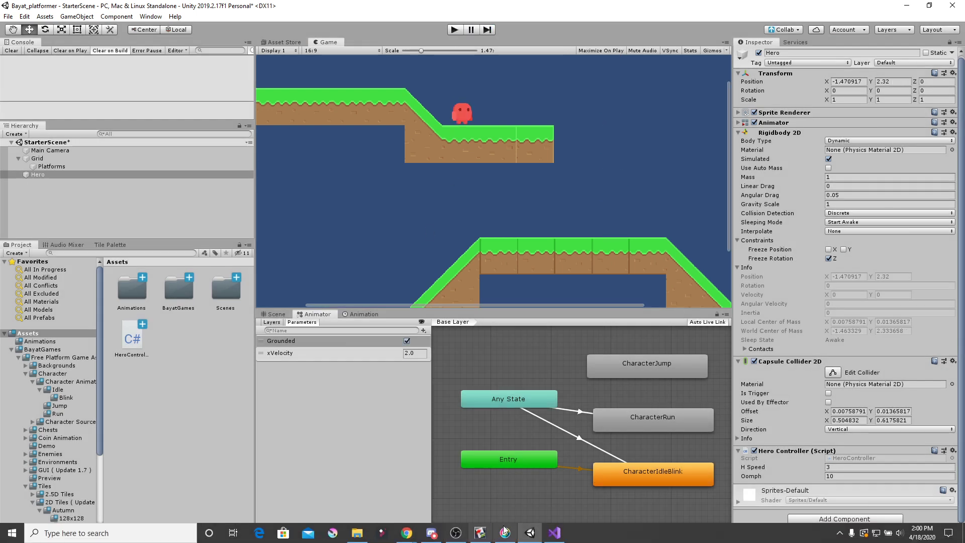
Switch to Visual Studio, set the ground-check if block's SetBool("Grounded") argument to true, and save the script.
click(554, 533)
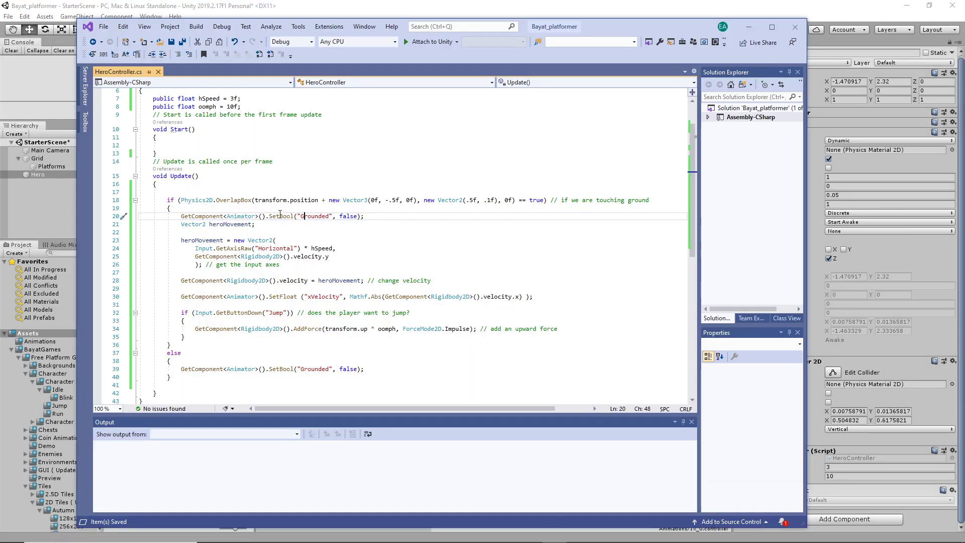
double_click(349, 216)
double_click(348, 369)
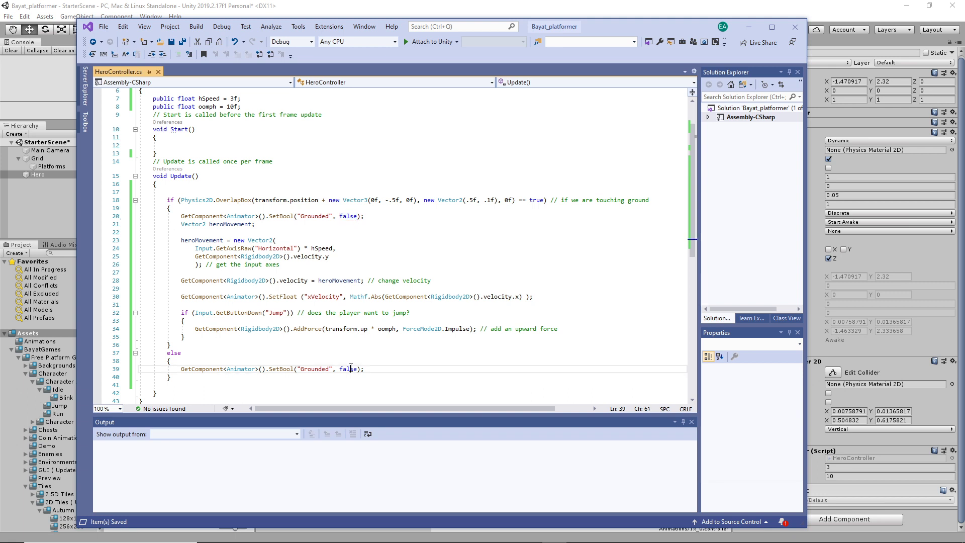
double_click(348, 216)
text(true)
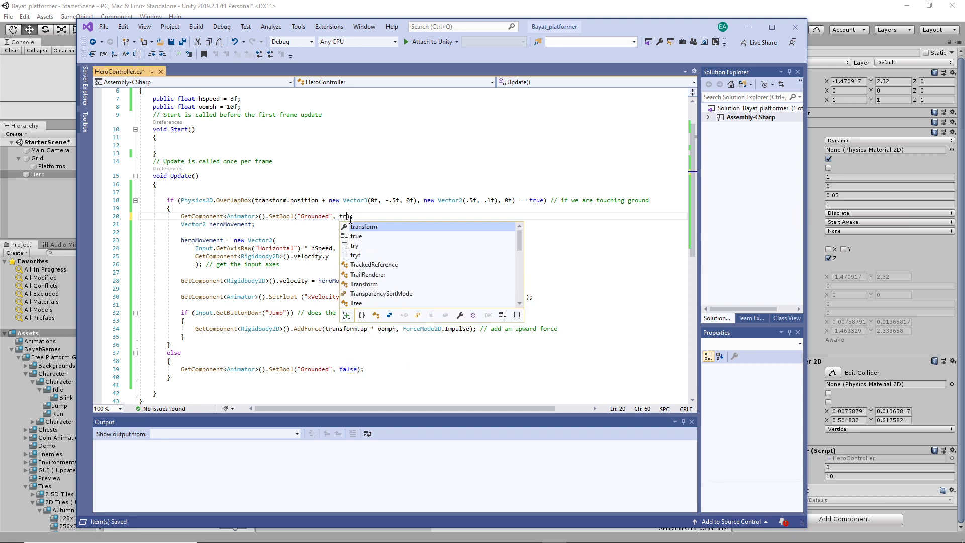
click(386, 200)
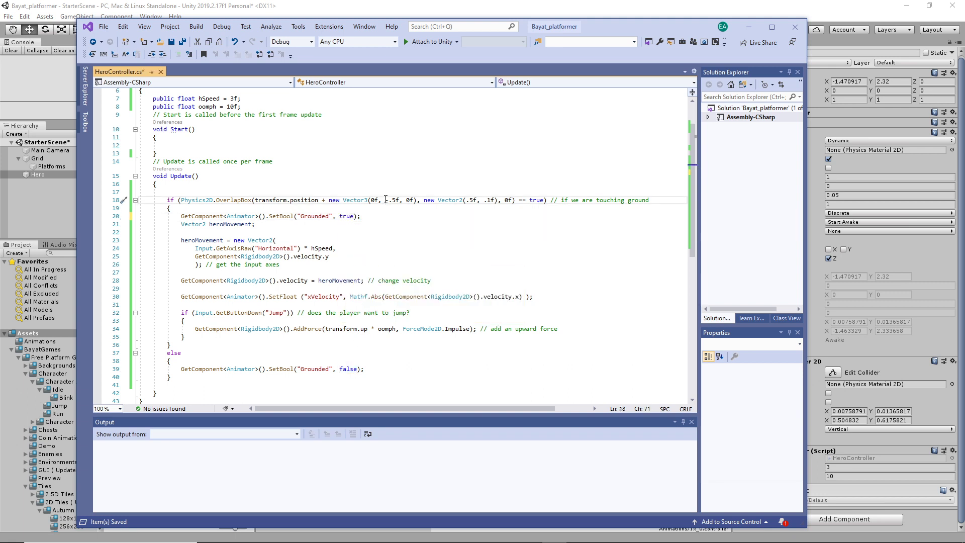
key(ctrl+s)
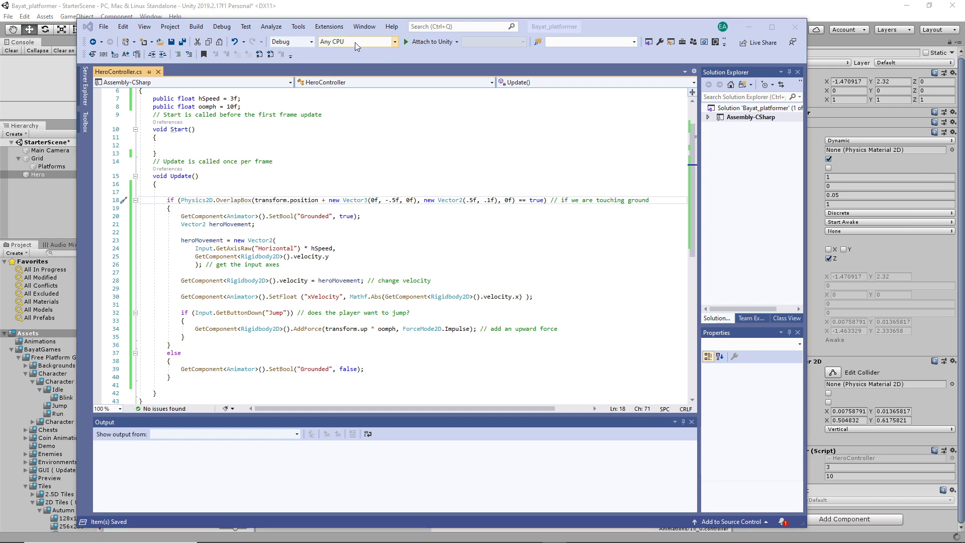
Switch to Unity and play-test the hero running and jumping both ways while watching the Animator's Grounded and xVelocity parameters, then stop playback.
key(alt+Tab)
click(453, 29)
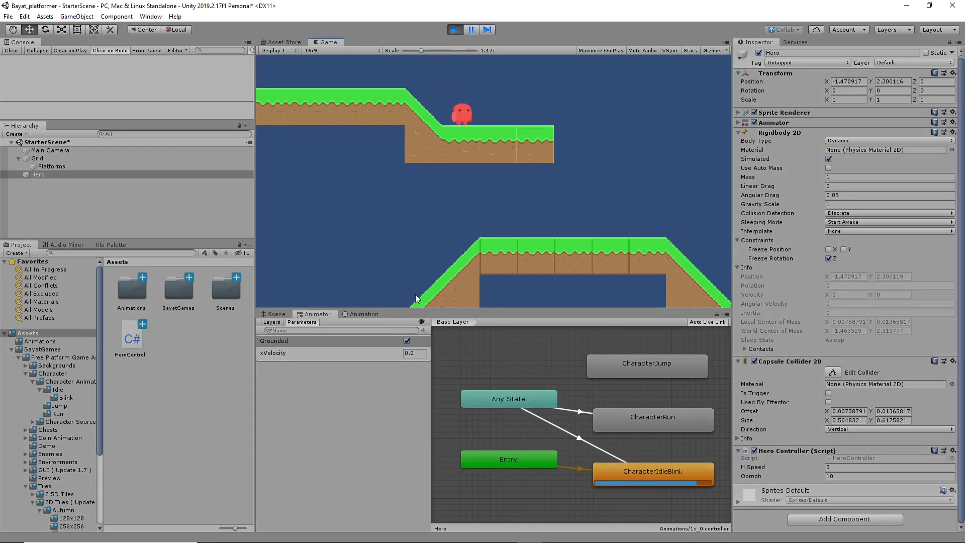
key(Right)
key(space)
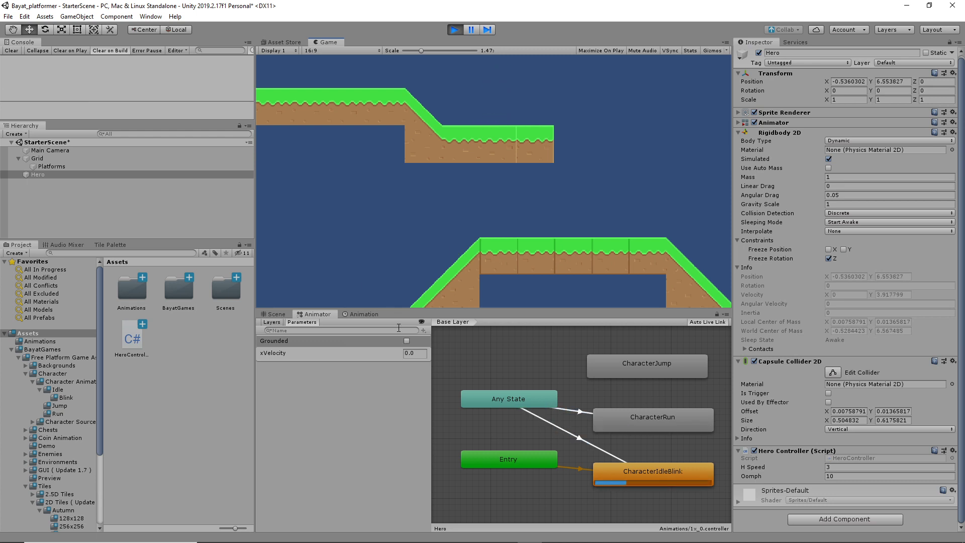
key(Right)
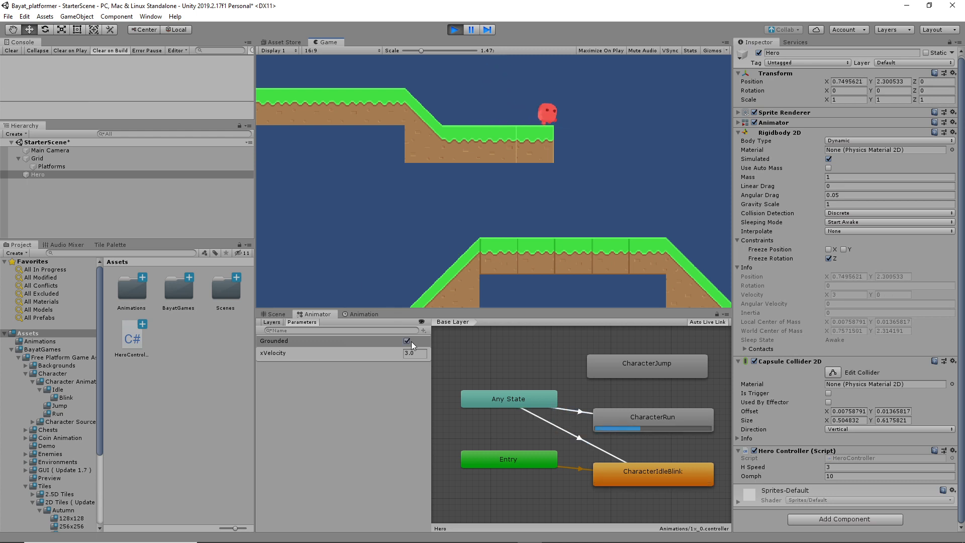
key(space)
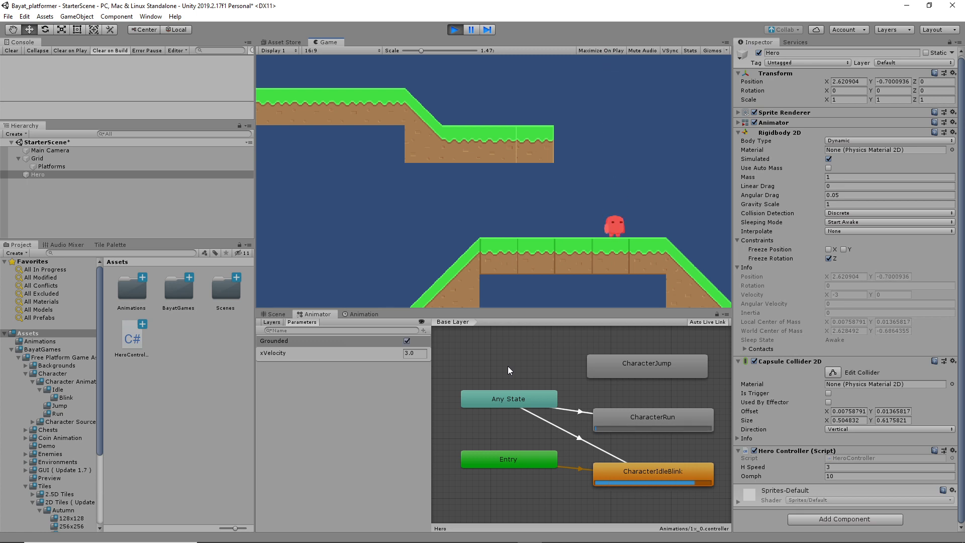
key(Left)
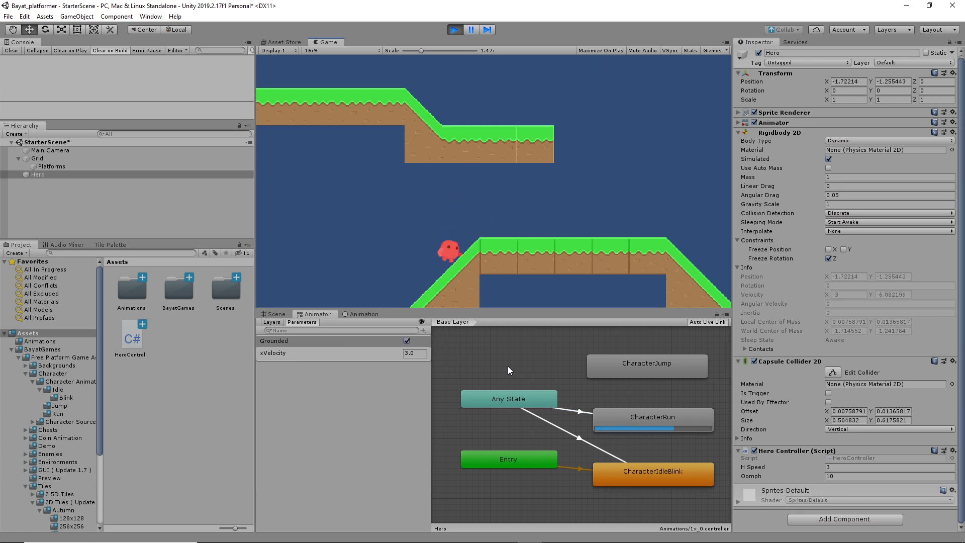
key(space)
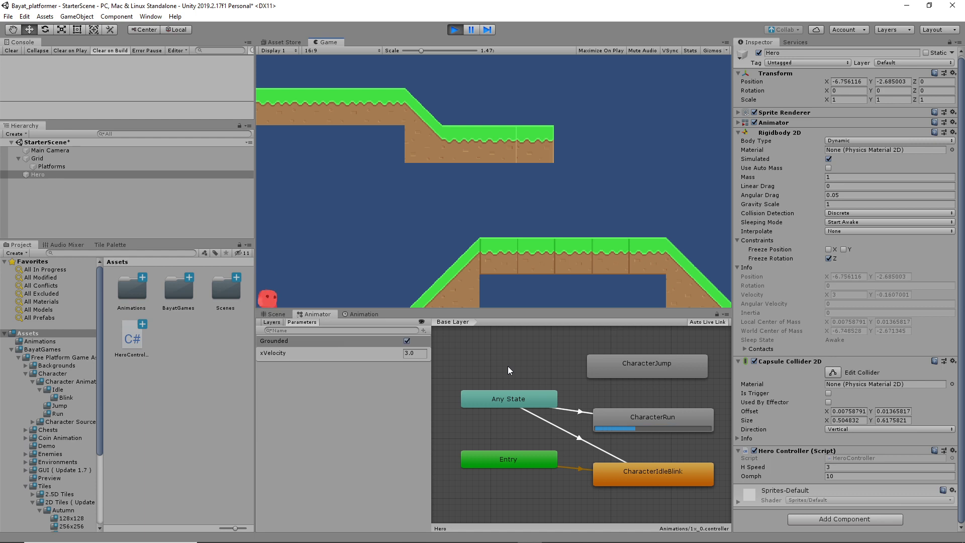
key(Right)
key(space)
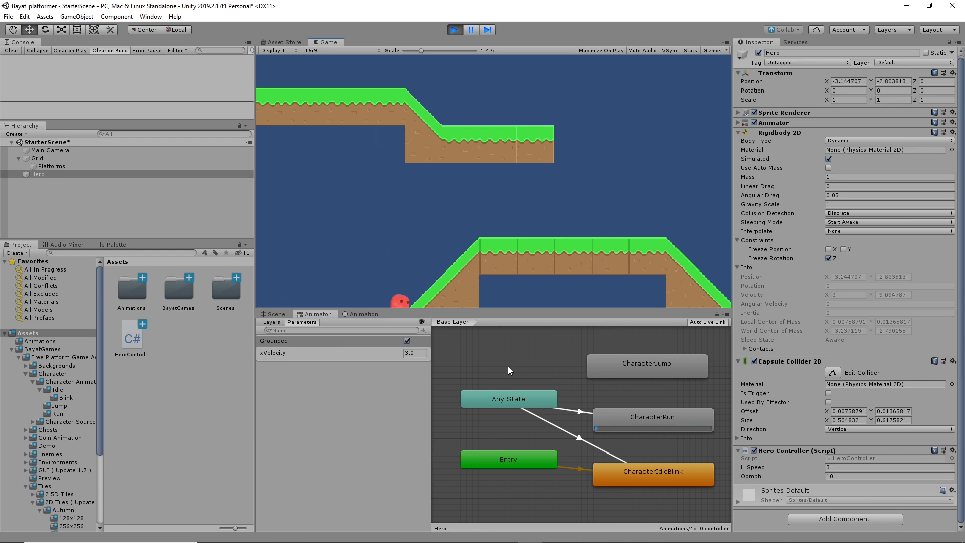
key(Right)
key(Right)
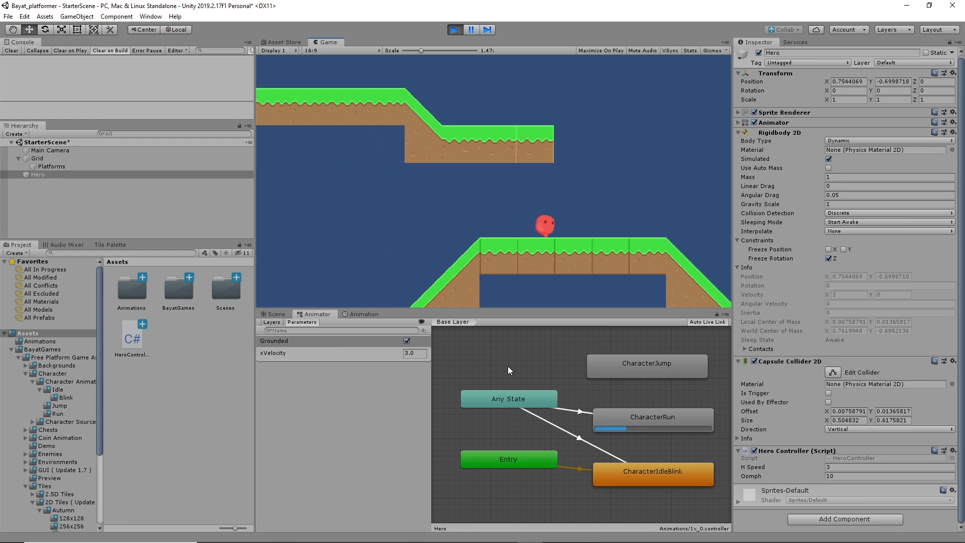
key(space)
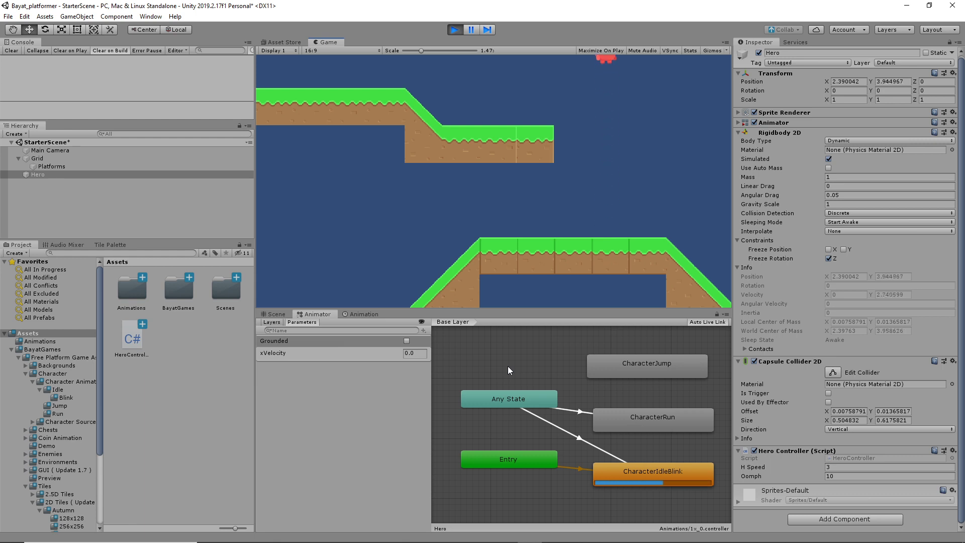
key(Left)
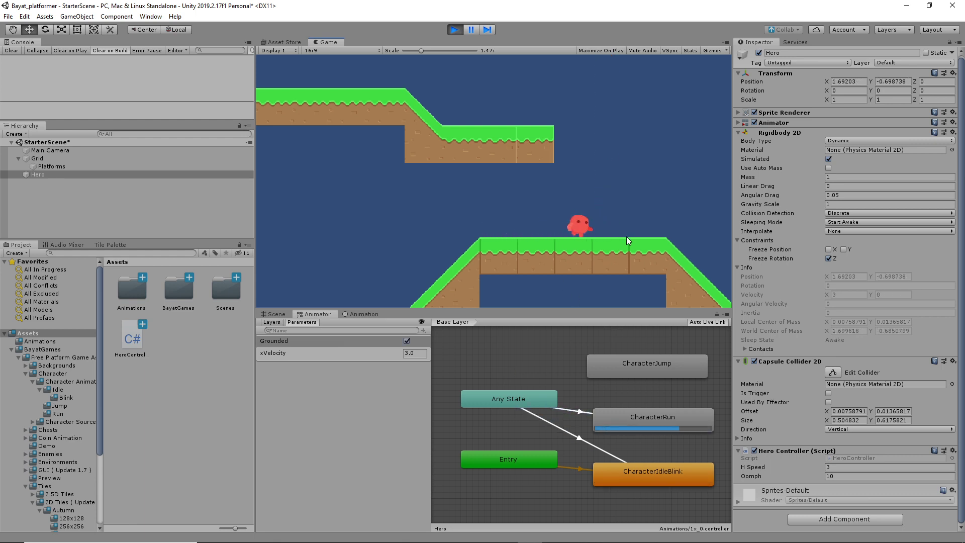
key(Left)
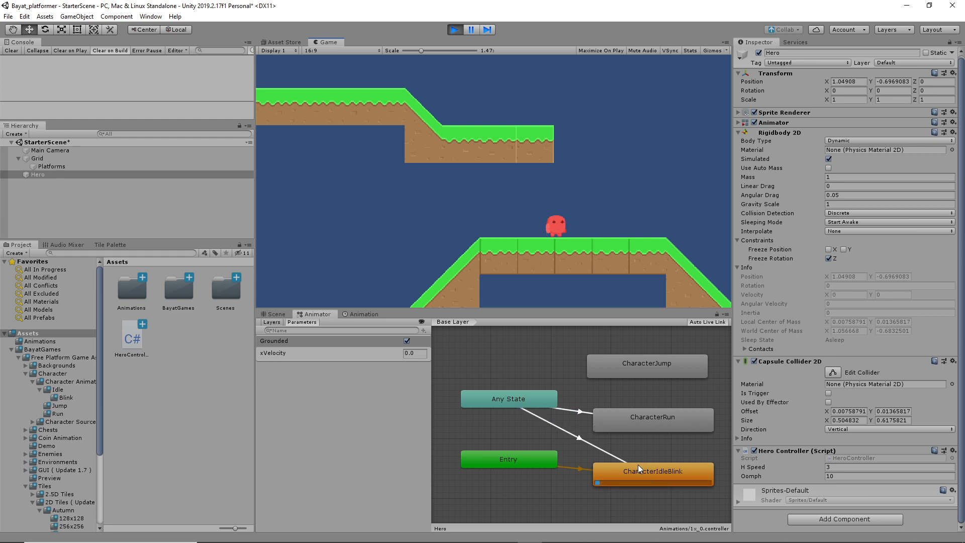
key(Right)
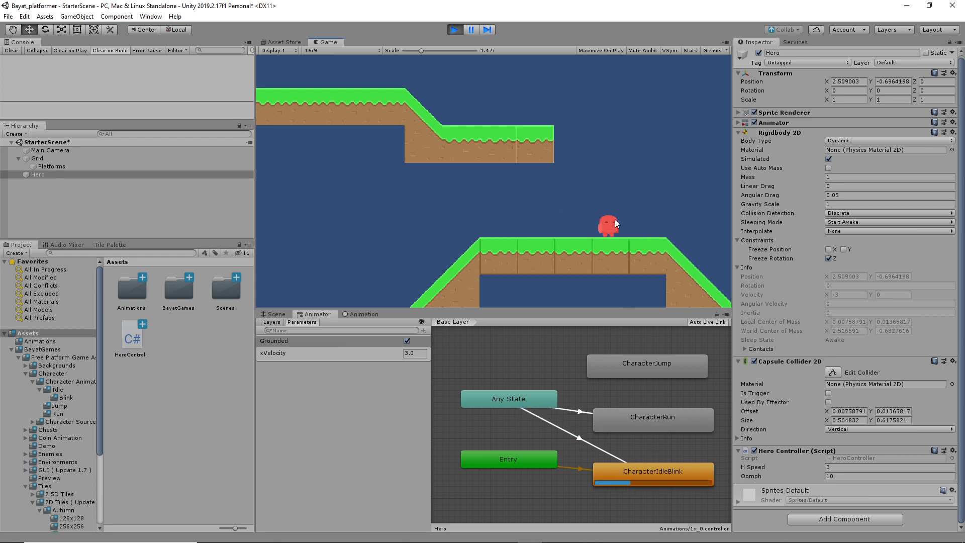
key(Left)
key(Right)
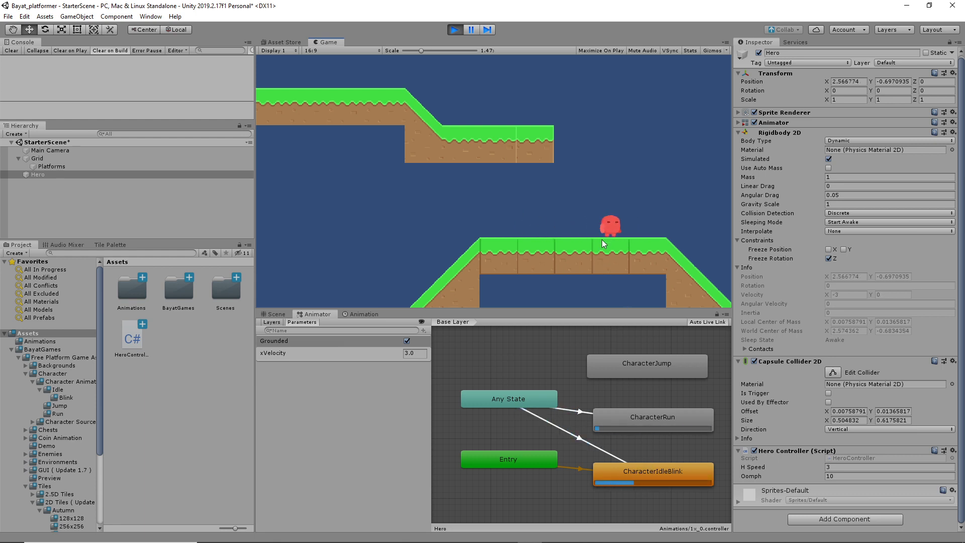
key(Left)
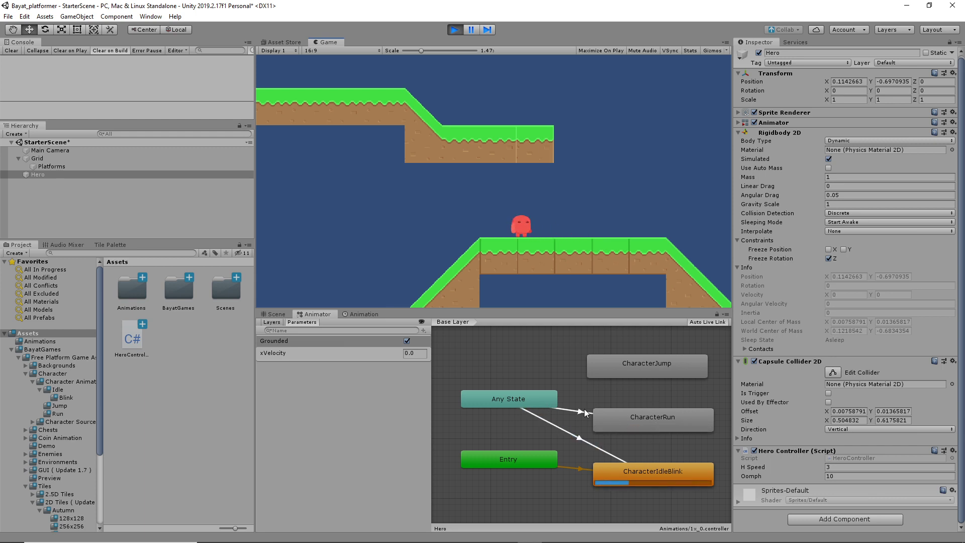
key(Right)
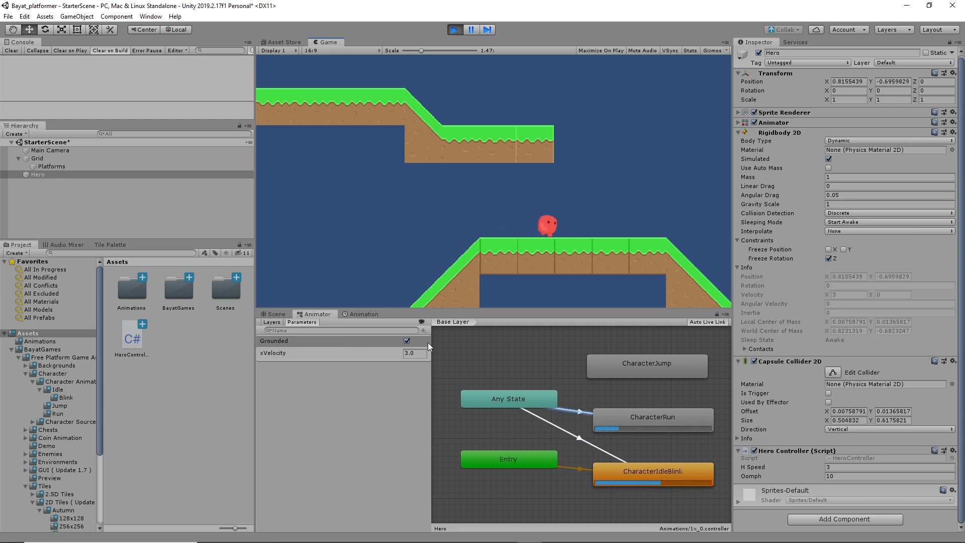
key(space)
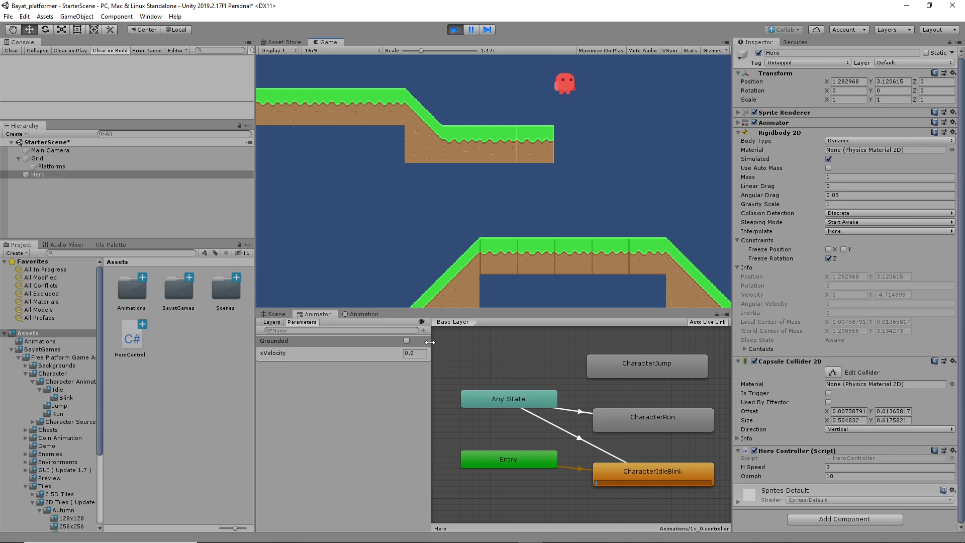
key(Right)
key(space)
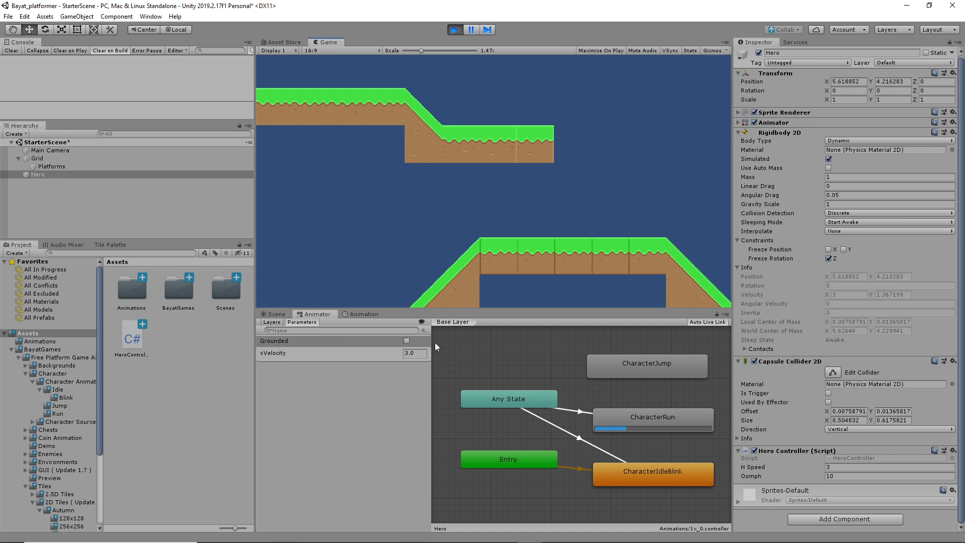
key(Right)
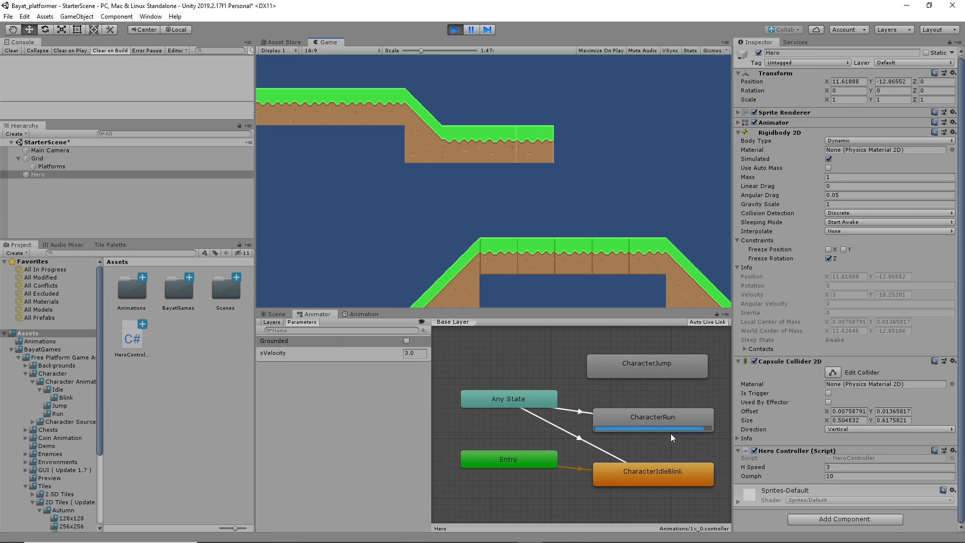
key(Right)
click(457, 31)
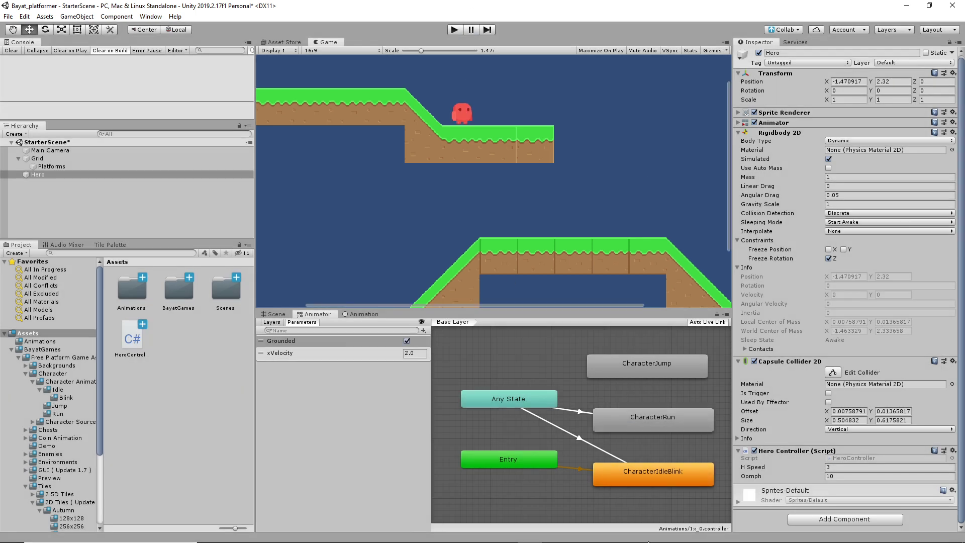
Inspect the Any State to CharacterIdleBlink transition, play-test the hero running in both directions while watching the Animator states, and stop playback.
click(611, 454)
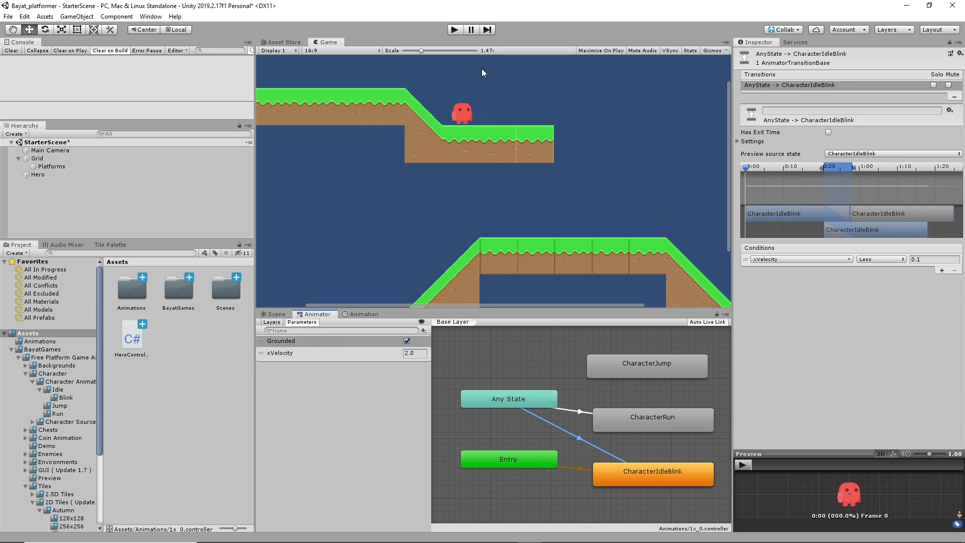
click(452, 30)
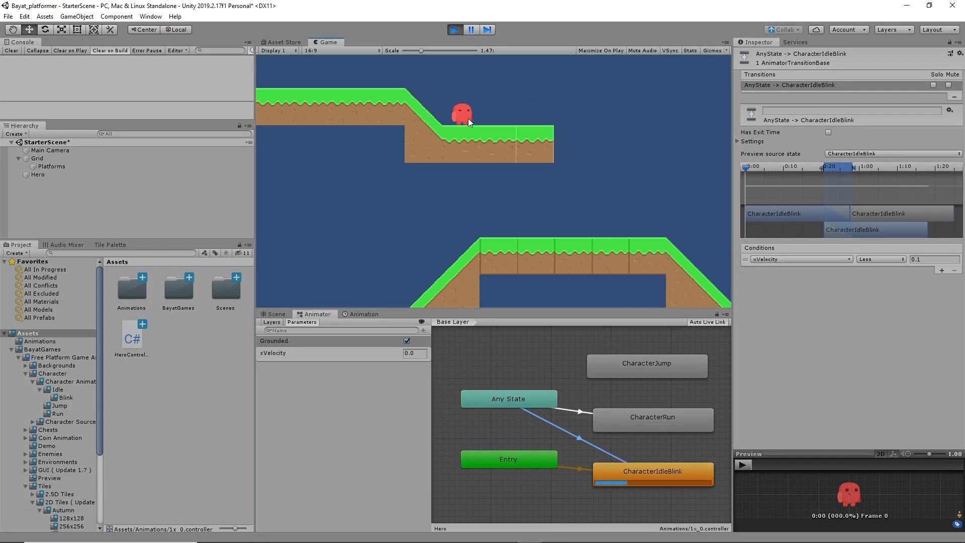
key(Right)
key(Left)
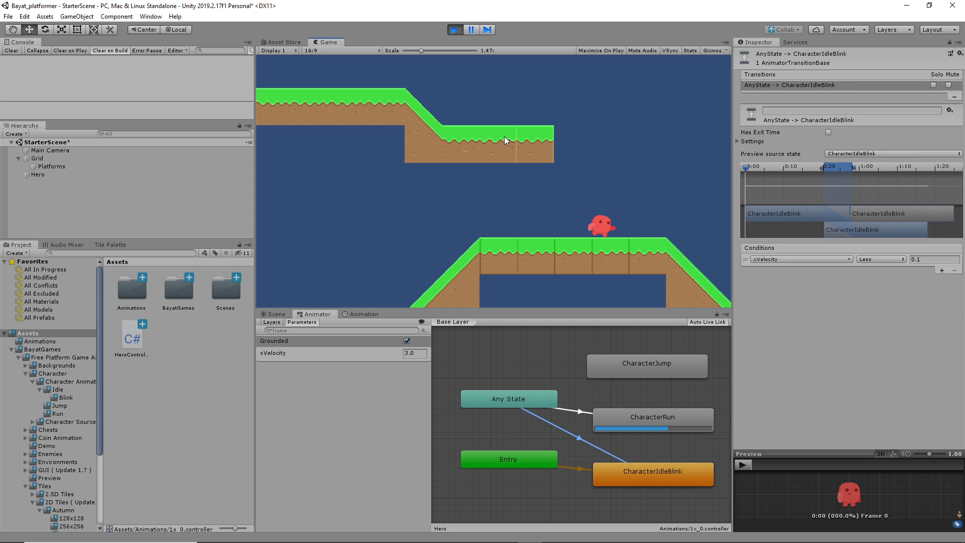
key(Right)
key(Left)
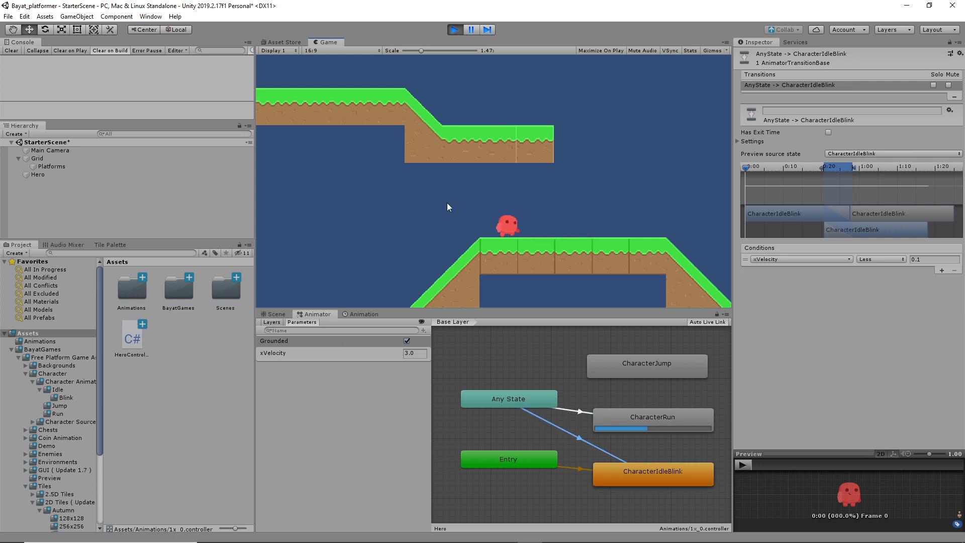
key(Right)
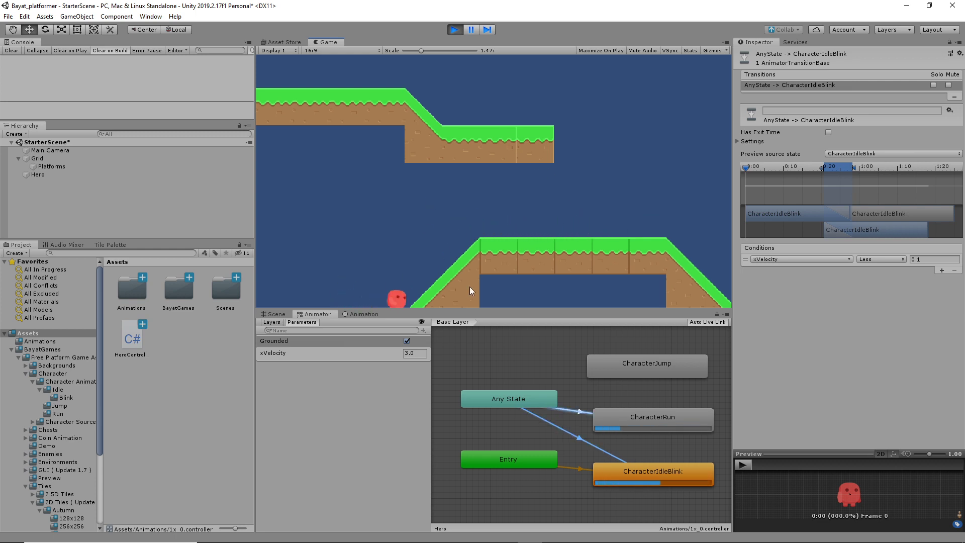
key(space)
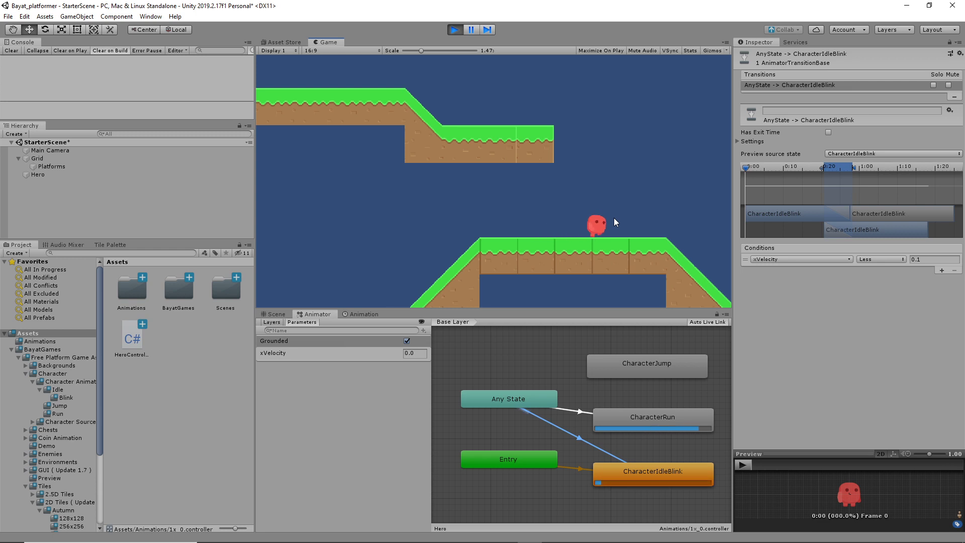
key(Left)
key(Right)
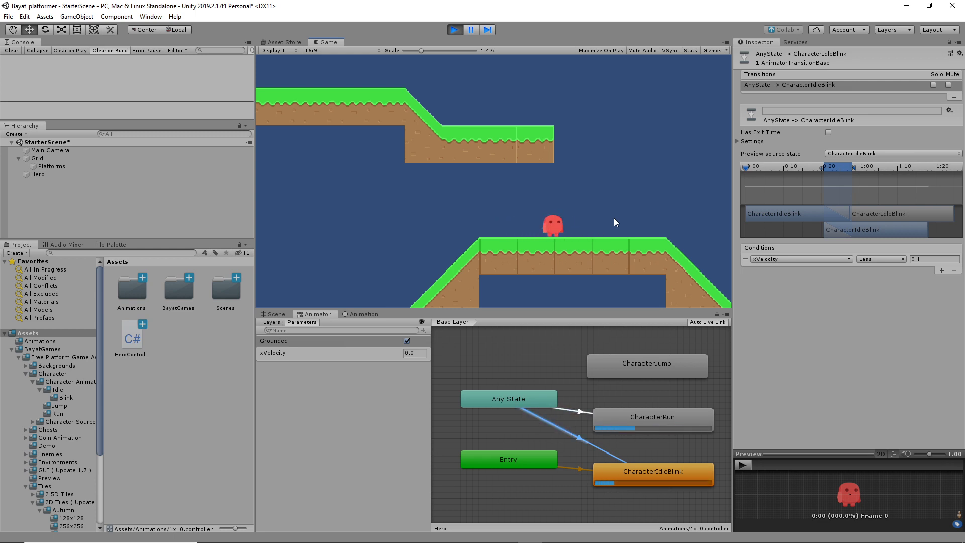
key(Left)
key(Right)
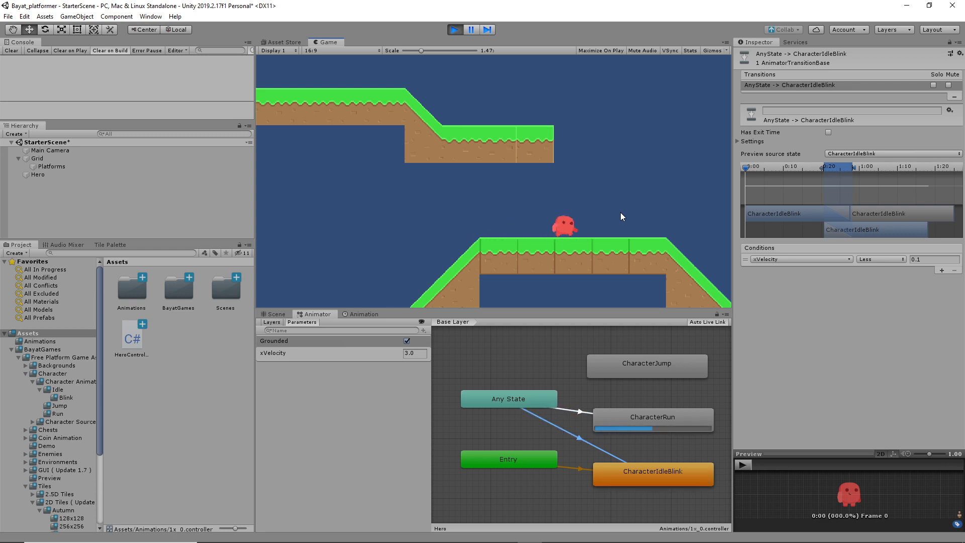
key(Left)
key(ctrl+p)
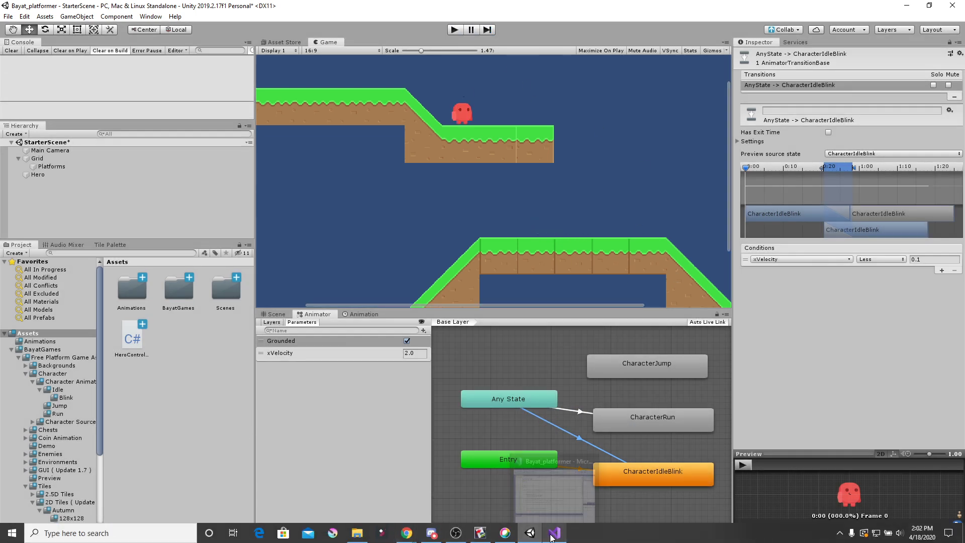
Switch to Visual Studio and start a GetComponent<SpriteRenderer> call on a new line below the SetFloat("xVelocity") statement.
click(553, 534)
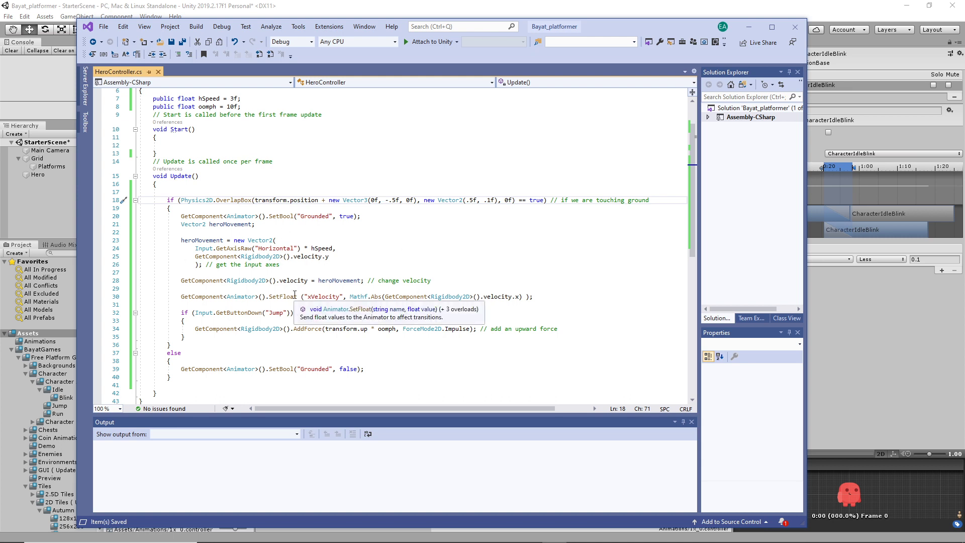
click(544, 296)
key(Home)
key(shift+Down)
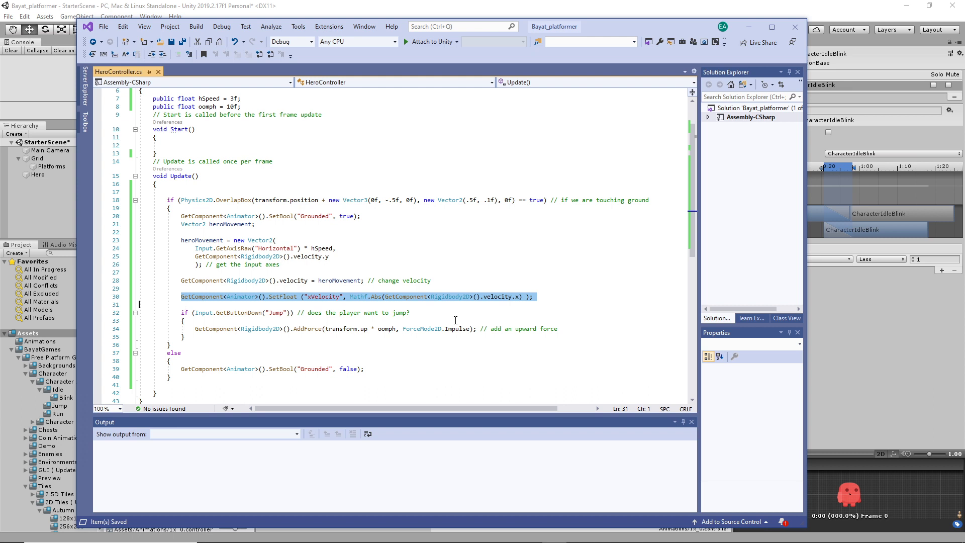
click(556, 296)
key(Return)
key(Return)
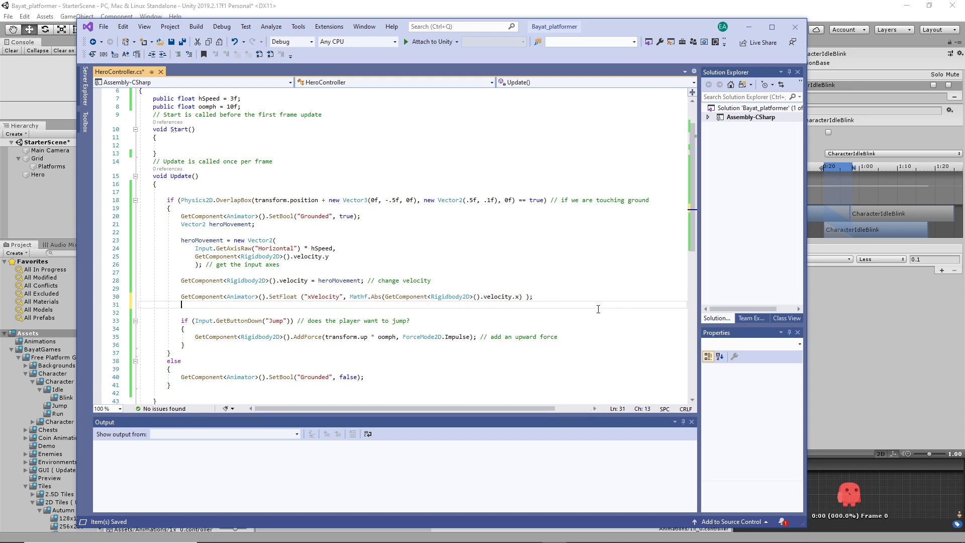
text(GetC)
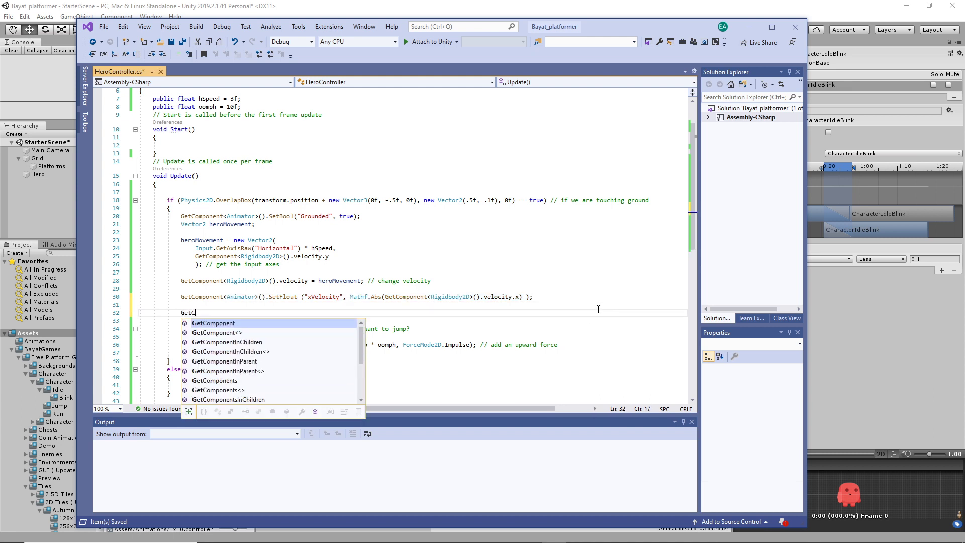
text(omponent )
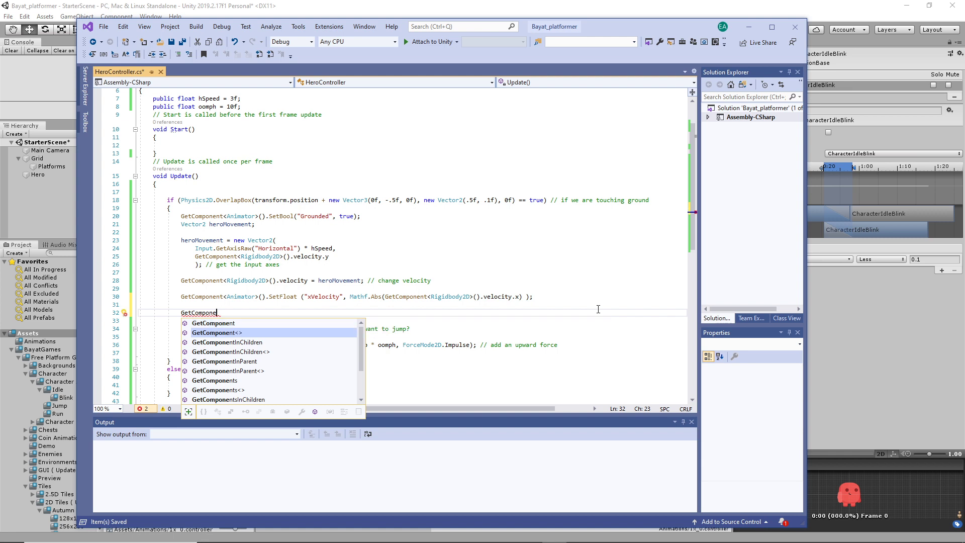
text(<>)
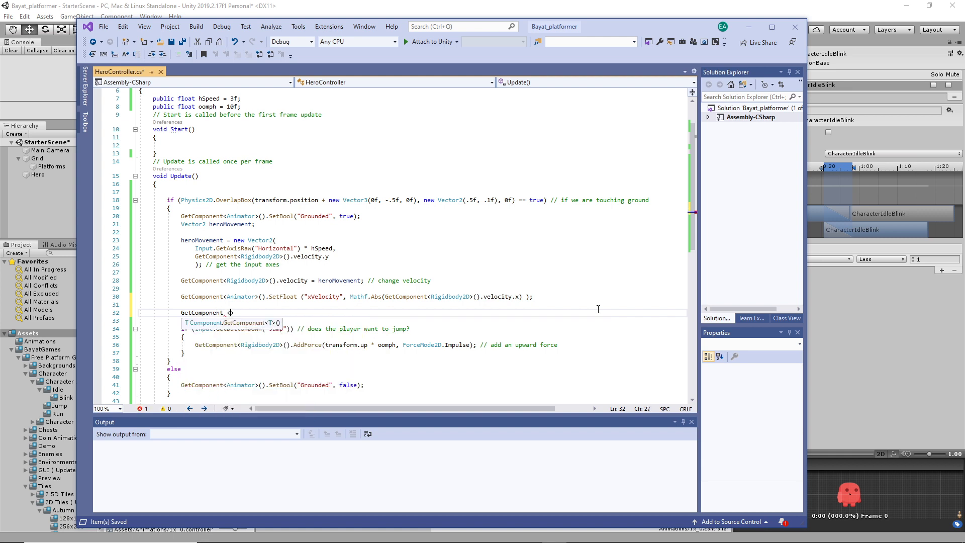
key(Delete)
text(sp)
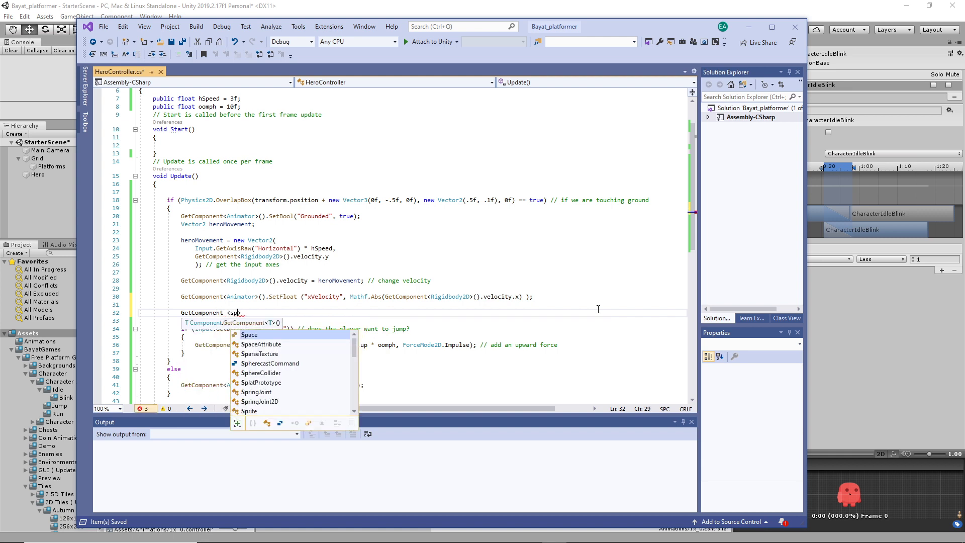
text(ri)
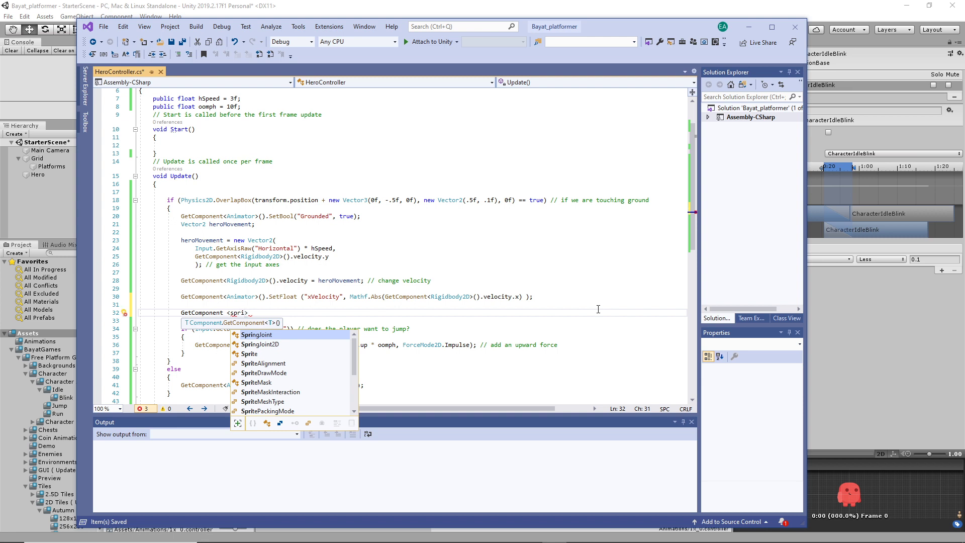
text(te)
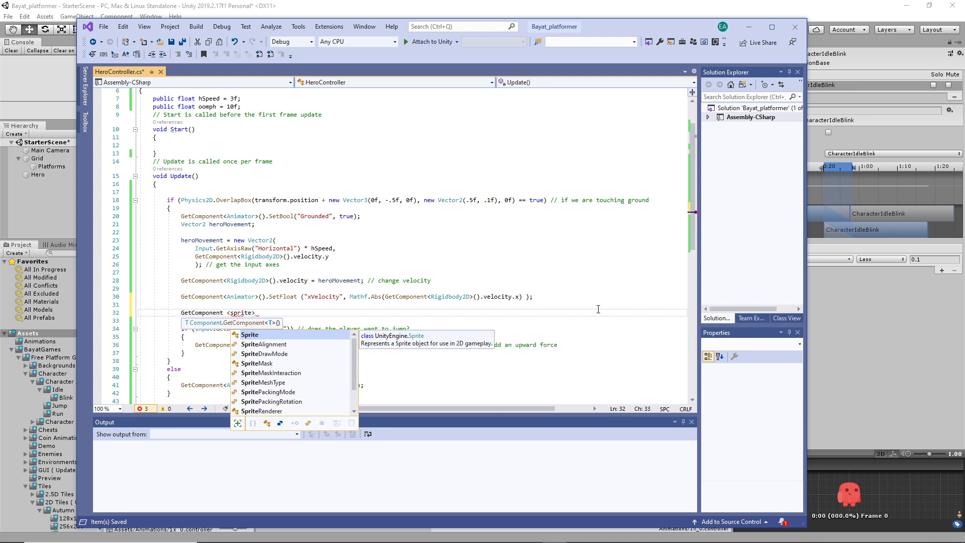
text(re)
text( >)
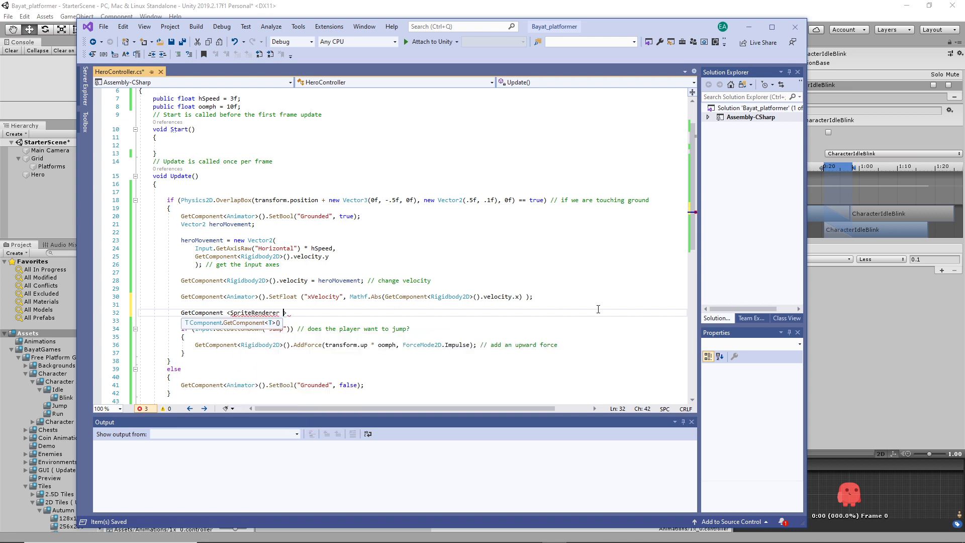
Complete the SpriteRenderer statement as ().flipX = heroMovement.x < 0; and save the HeroController script.
text(().)
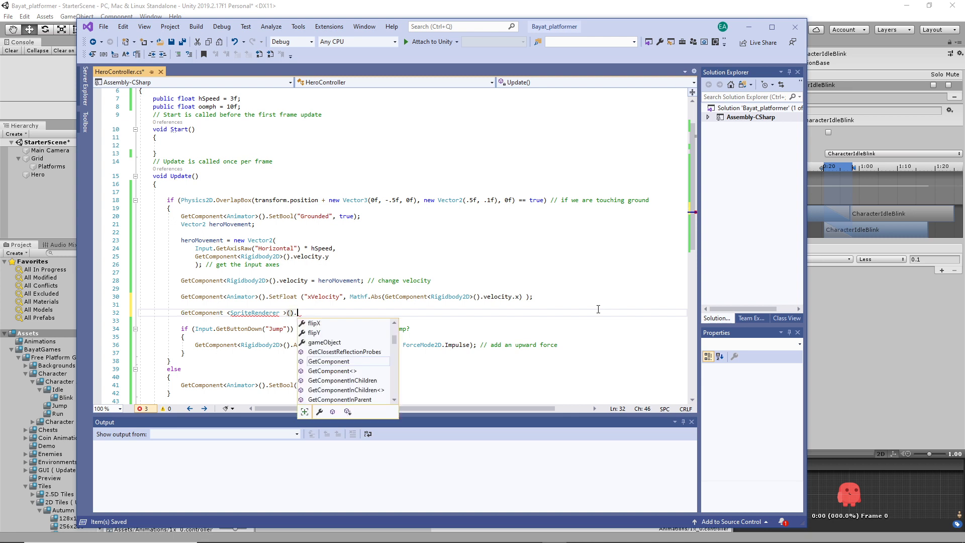
text(flip)
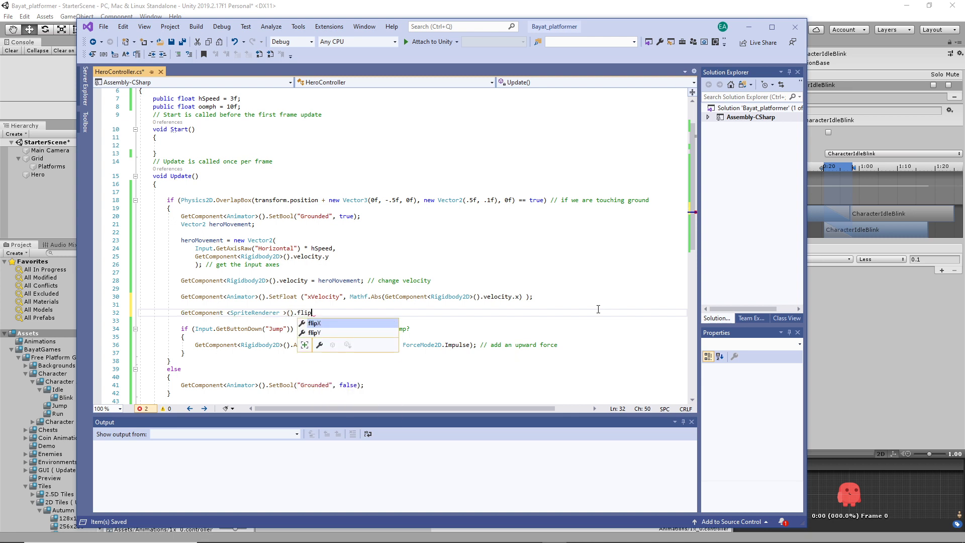
text(X =)
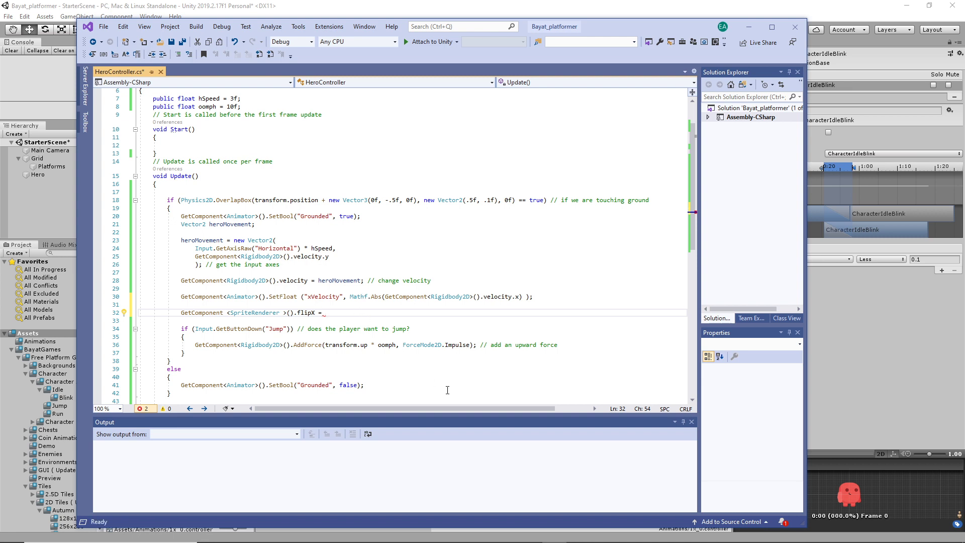
text(eroMovement .x)
text(< 0;)
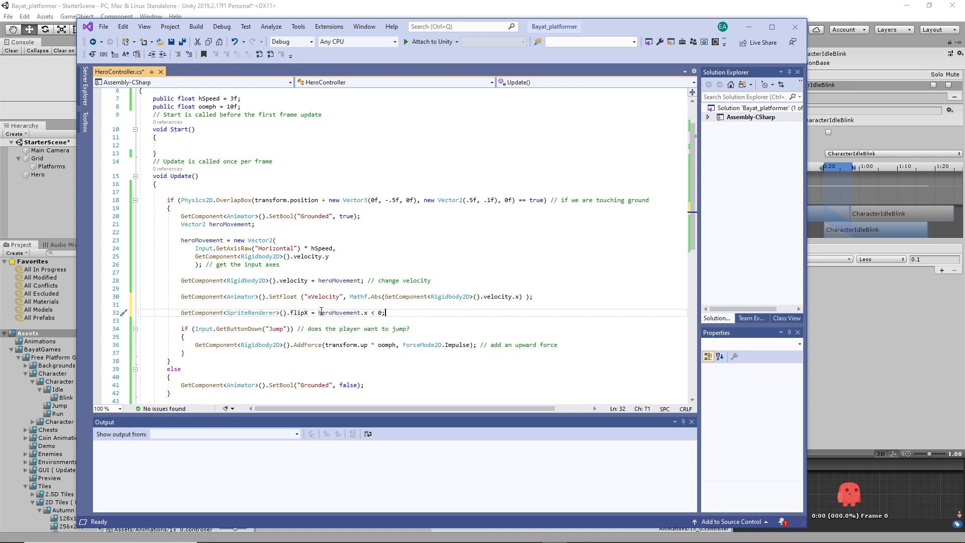
drag(318, 312, 387, 311)
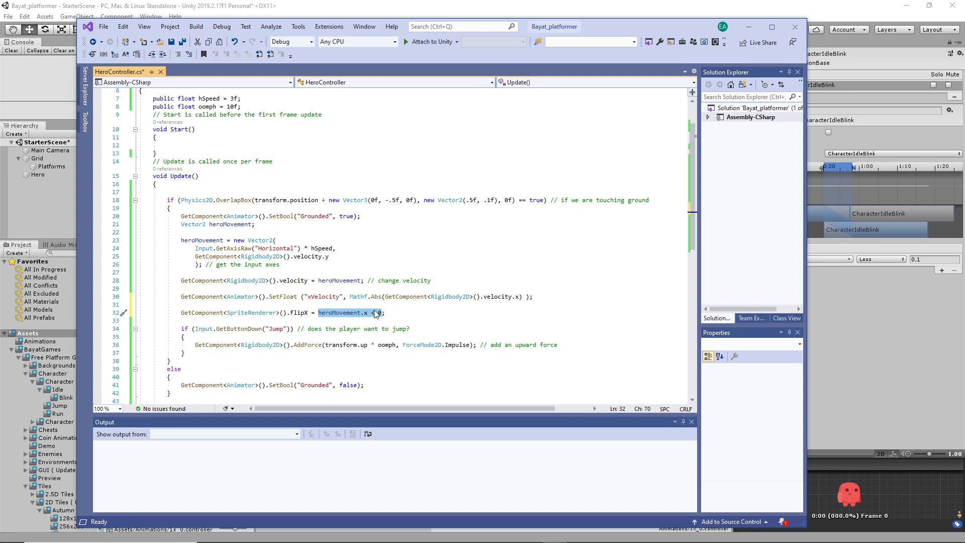
key(ctrl+s)
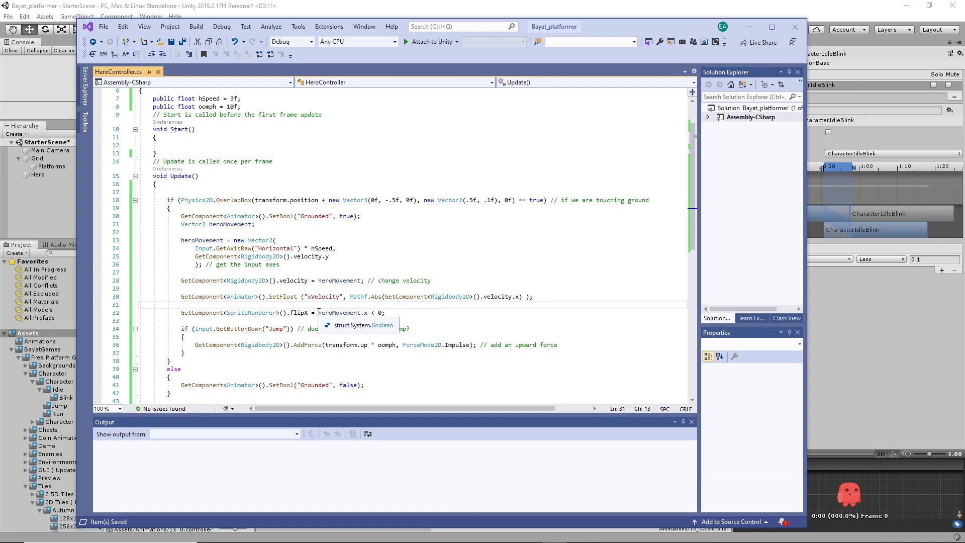
drag(319, 312, 377, 310)
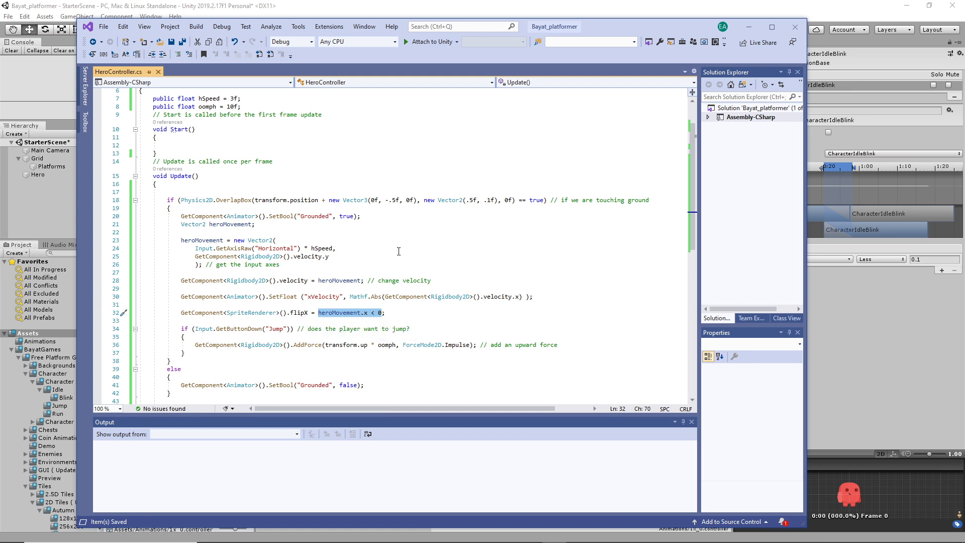
Switch to Unity and play-test the hero running in both directions to check that the sprite flips horizontally.
click(65, 77)
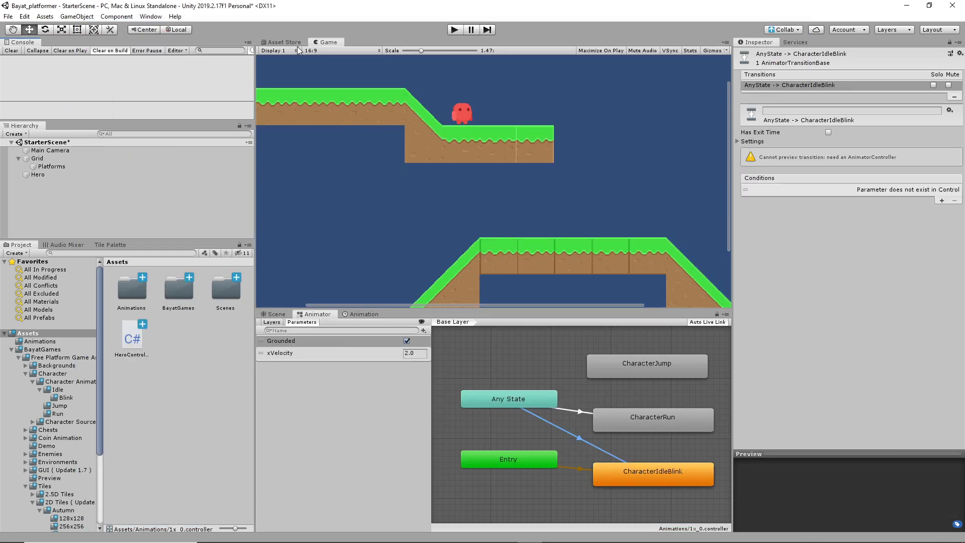
click(458, 29)
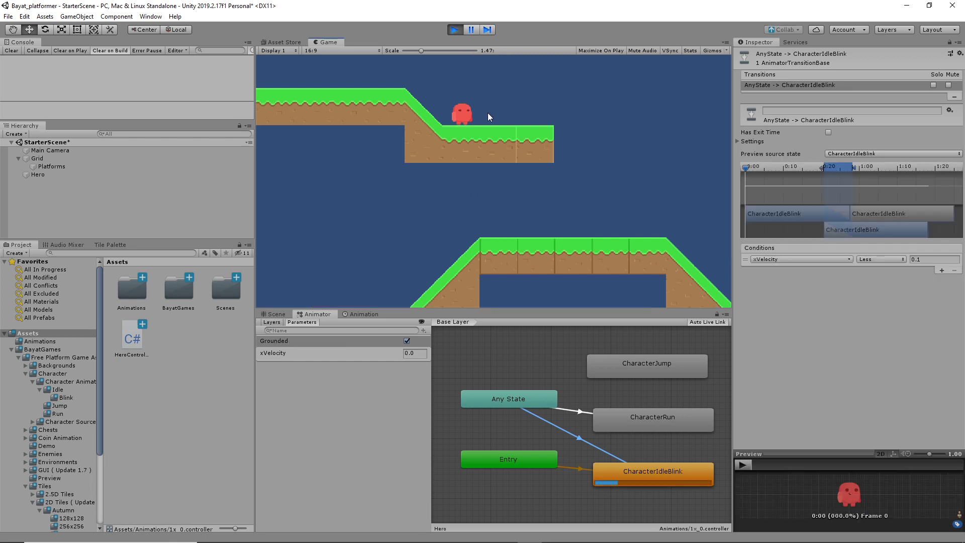
key(Right)
key(Left)
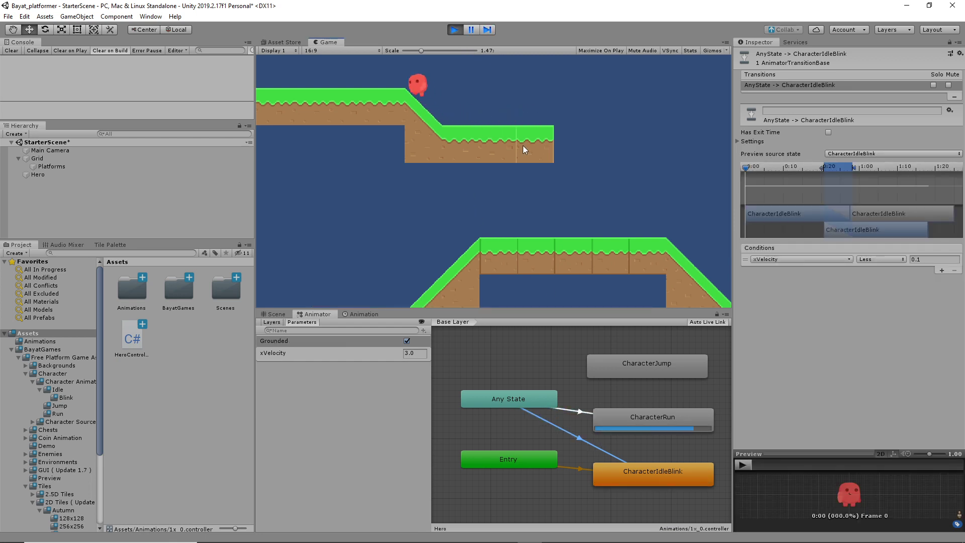
key(Right)
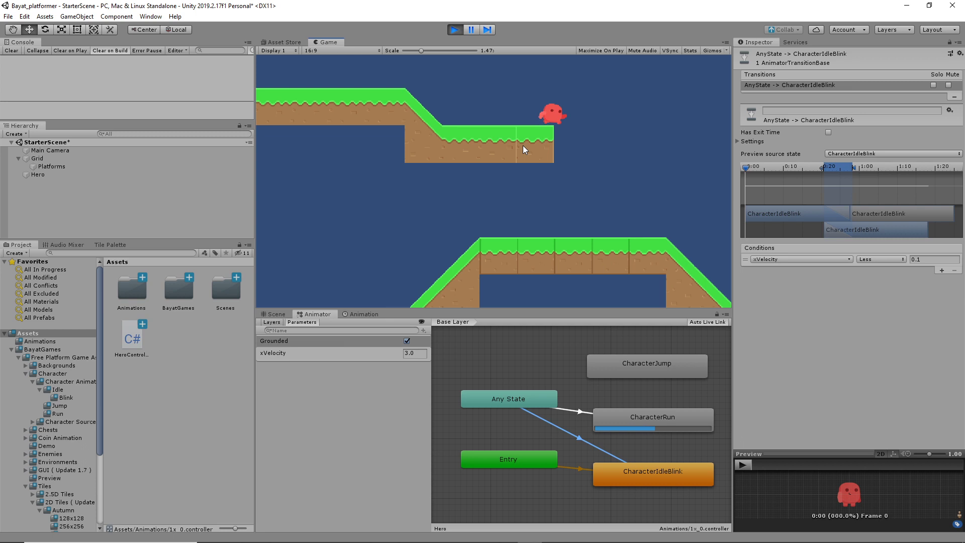
key(Left)
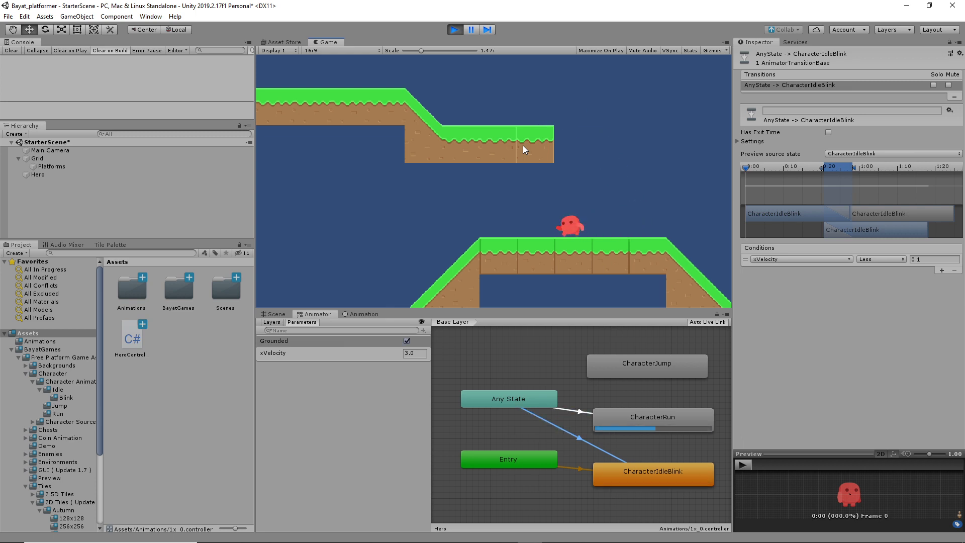
key(Right)
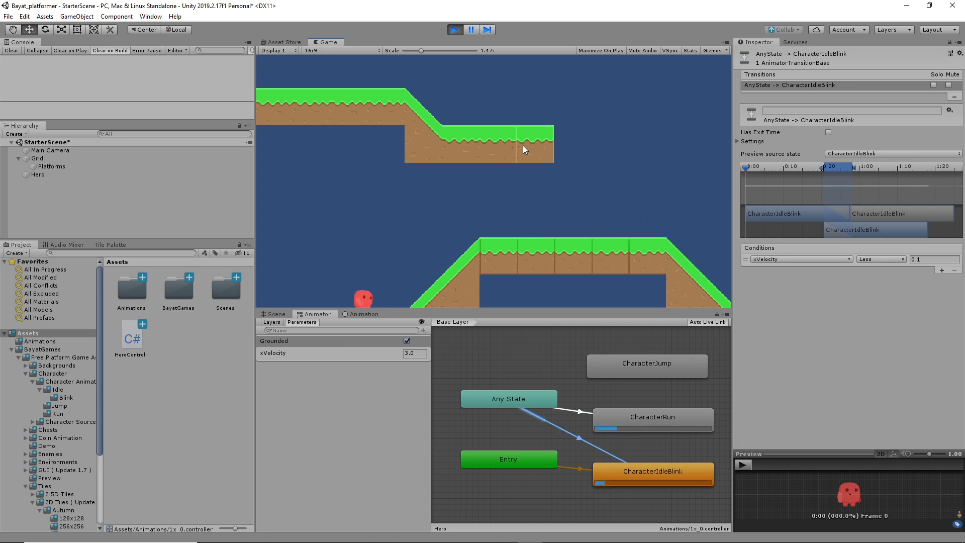
Play-test the hero running and jumping between the platforms in both directions while watching the Grounded and xVelocity parameters, and stop playback.
key(space)
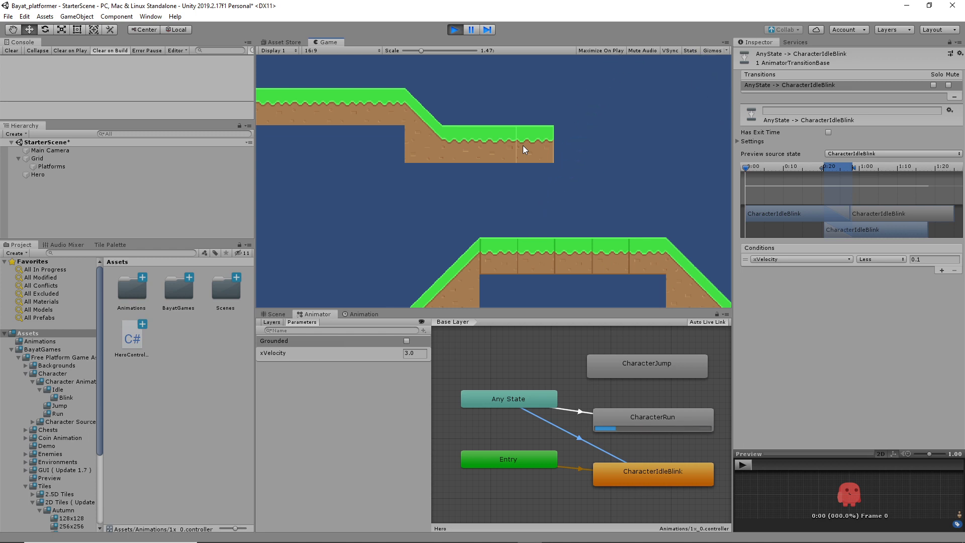
key(Left)
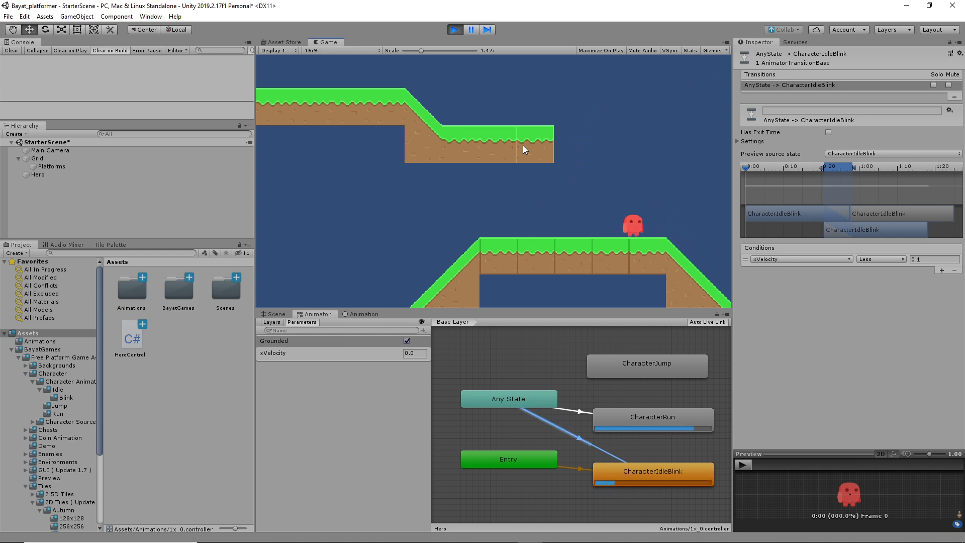
key(space)
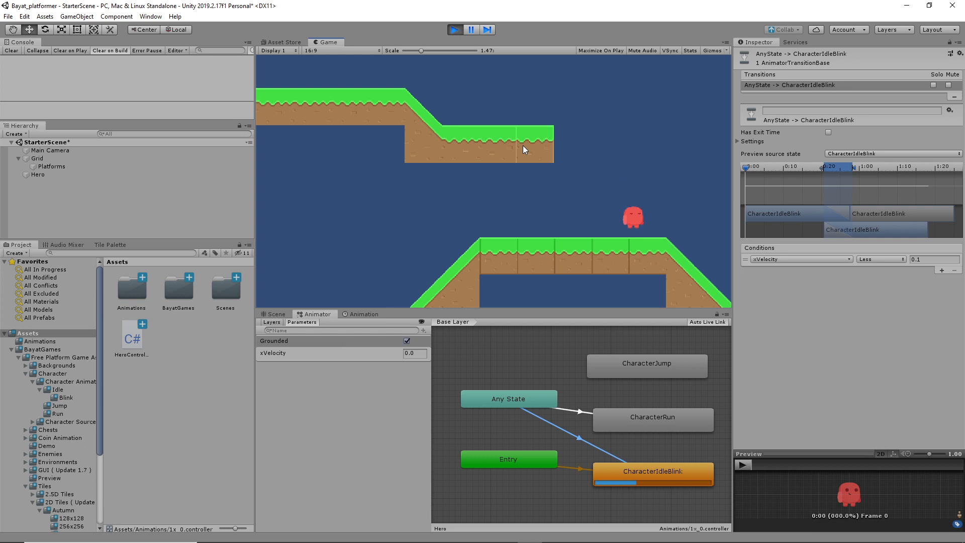
key(space)
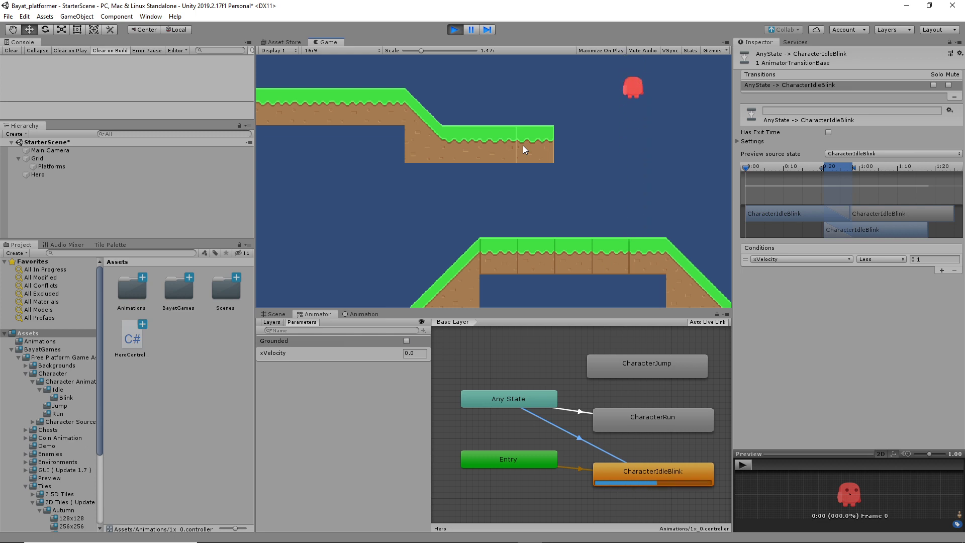
key(Left)
key(space)
key(Right)
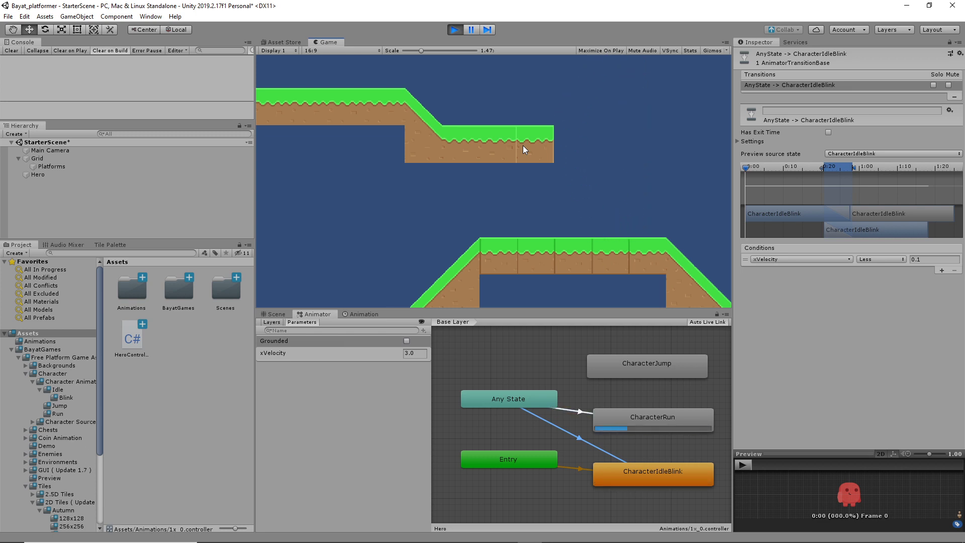
key(Left)
key(space)
key(Right)
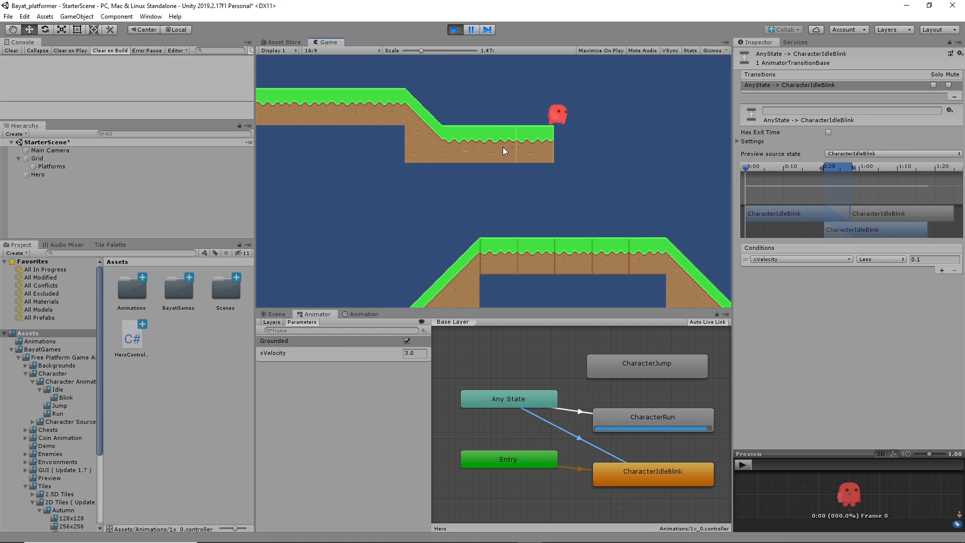
key(Left)
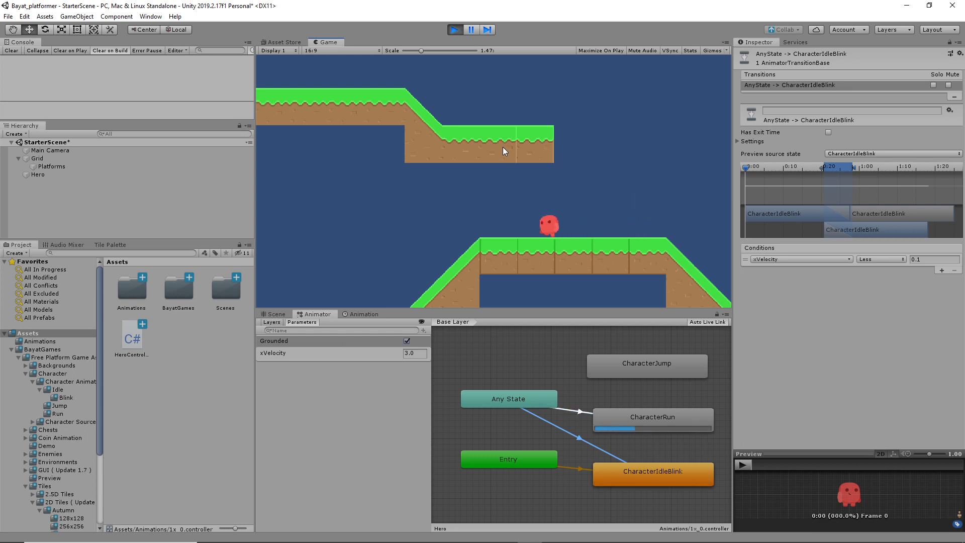
key(space)
key(Right)
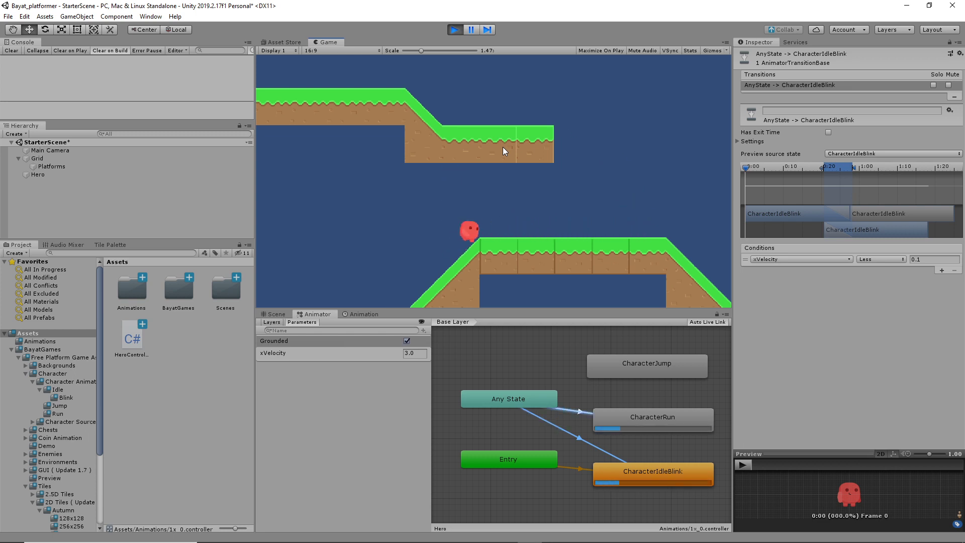
key(Left)
key(space)
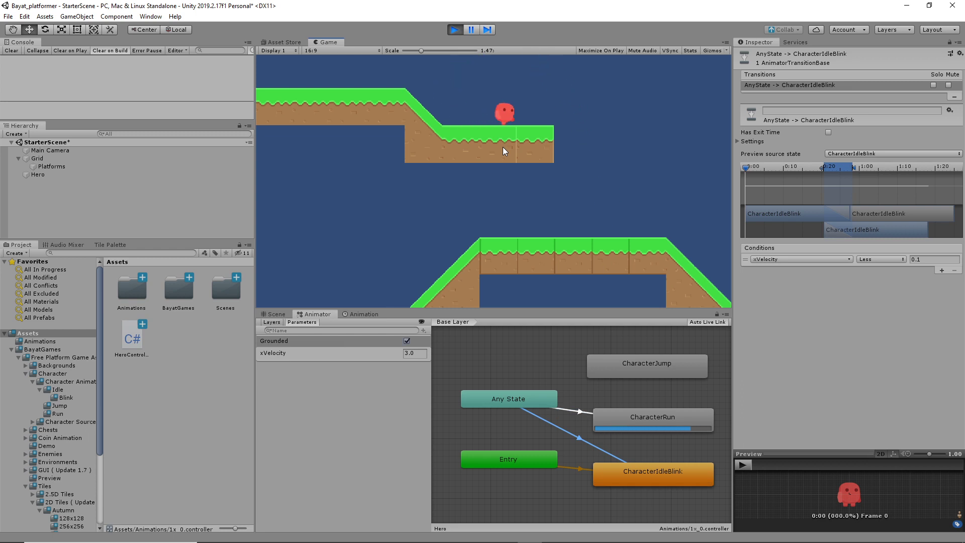
key(space)
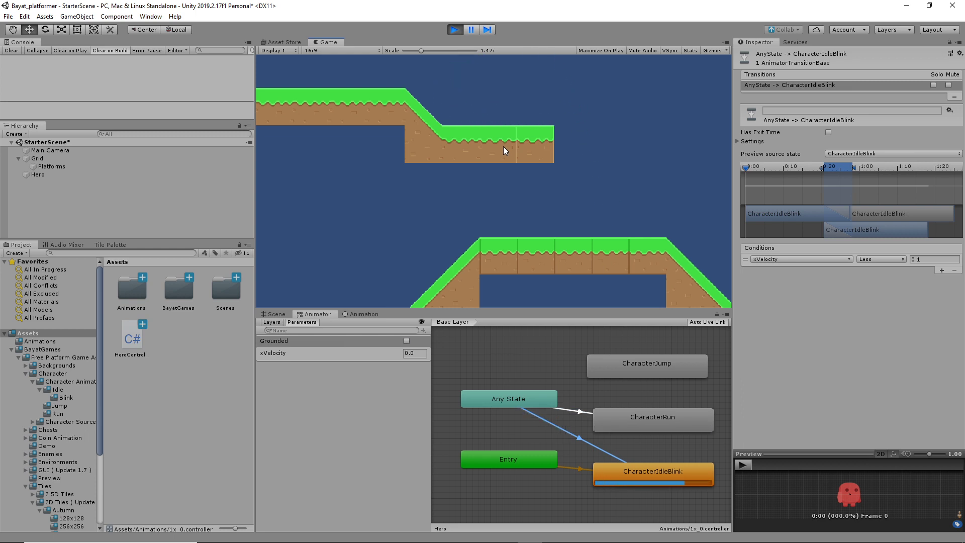
key(Right)
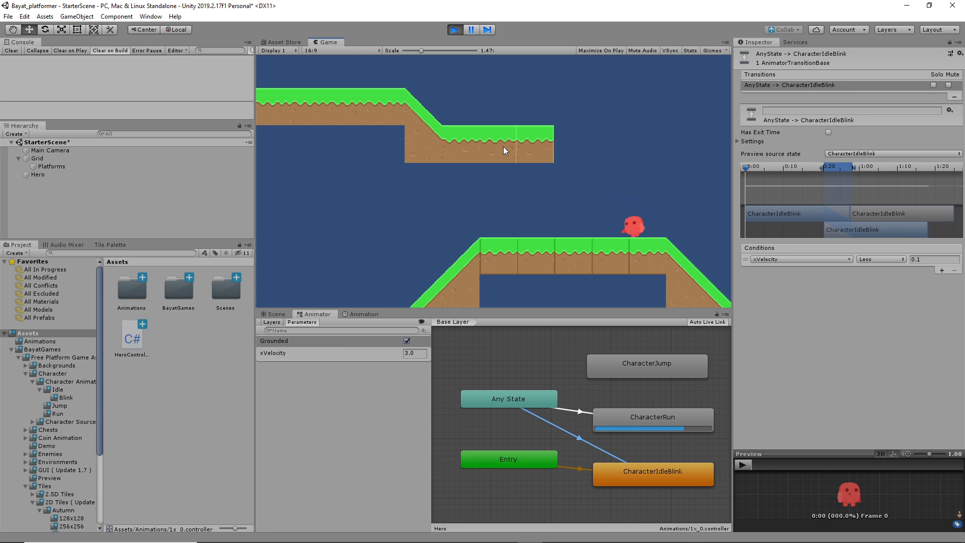
key(Left)
key(Right)
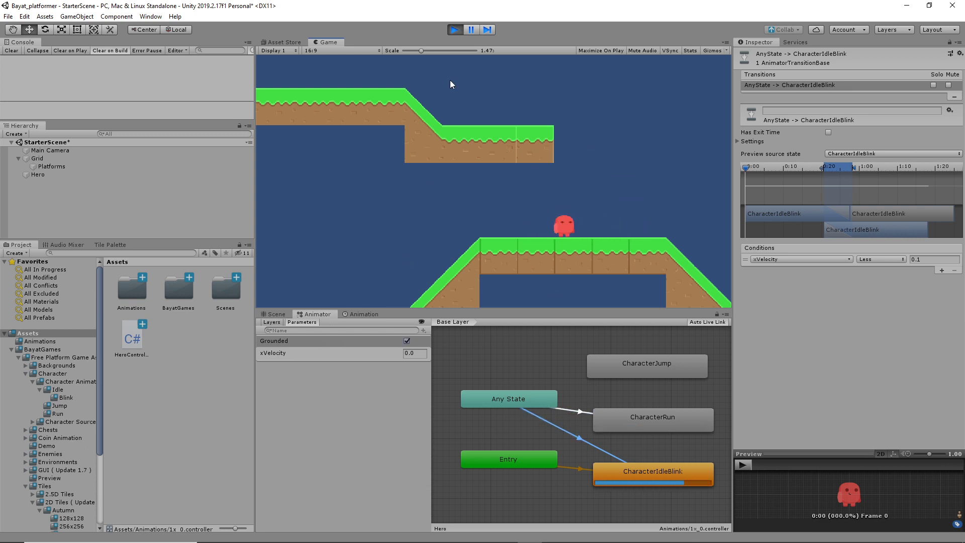
click(455, 30)
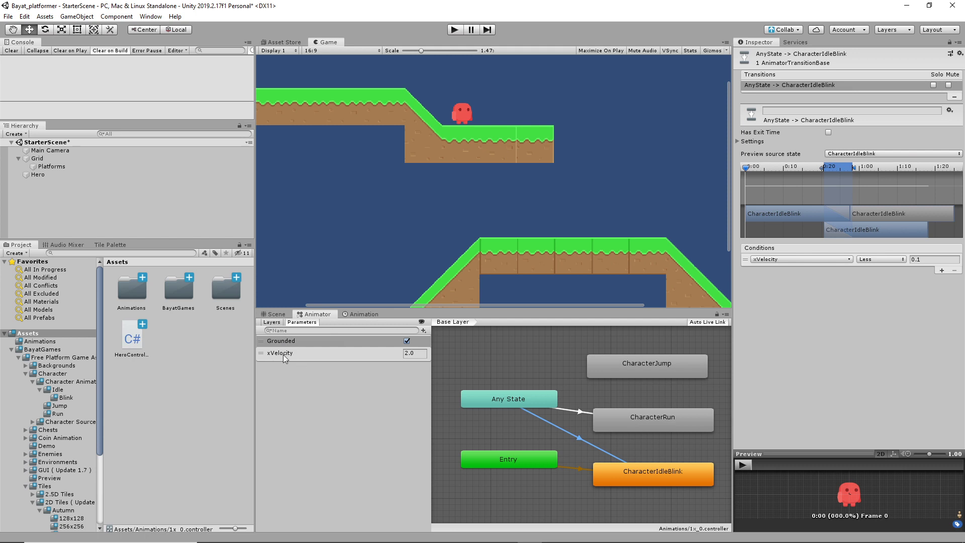
Create a transition from Any State to the CharacterJump state in the Animator's Base Layer.
click(659, 371)
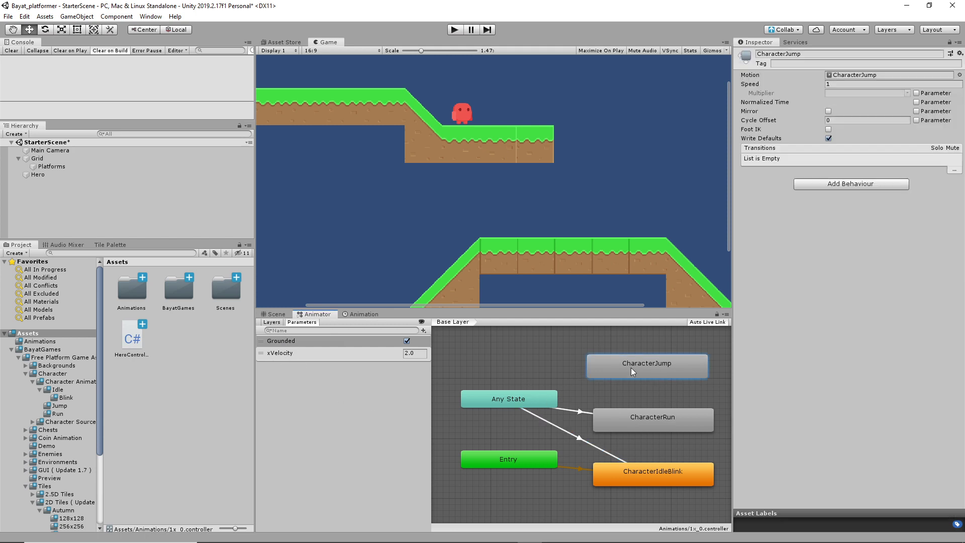
right_click(525, 402)
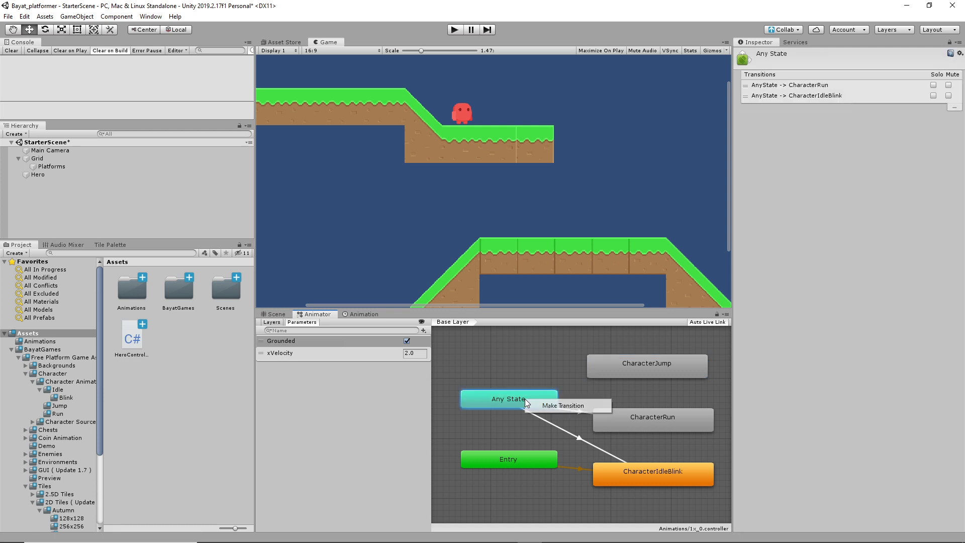
click(550, 405)
click(649, 369)
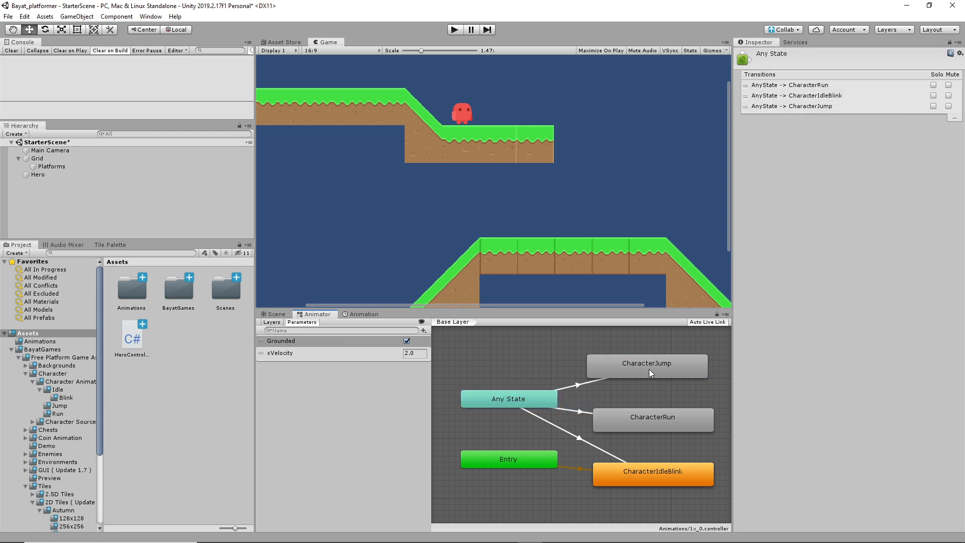
Add a Grounded condition set to false to the Any State to CharacterJump transition.
click(586, 382)
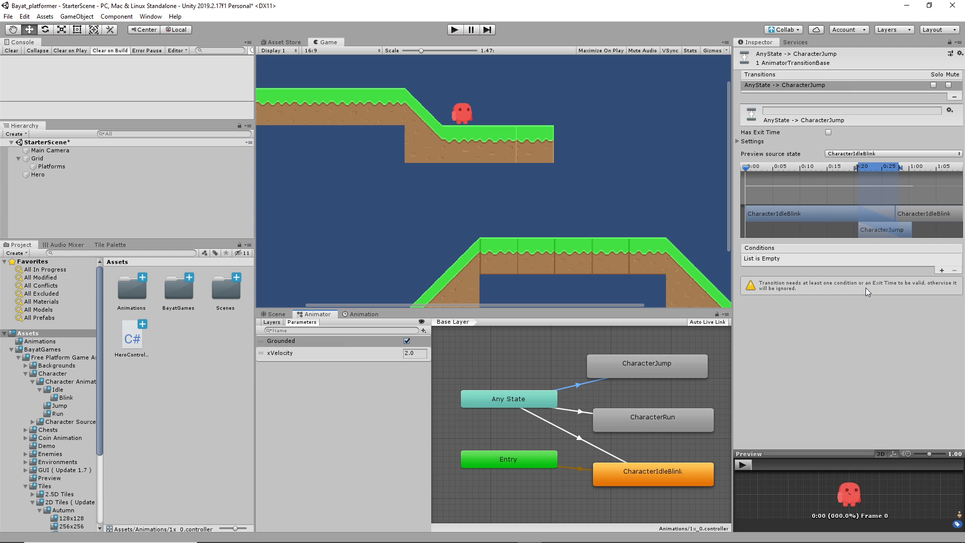
click(940, 271)
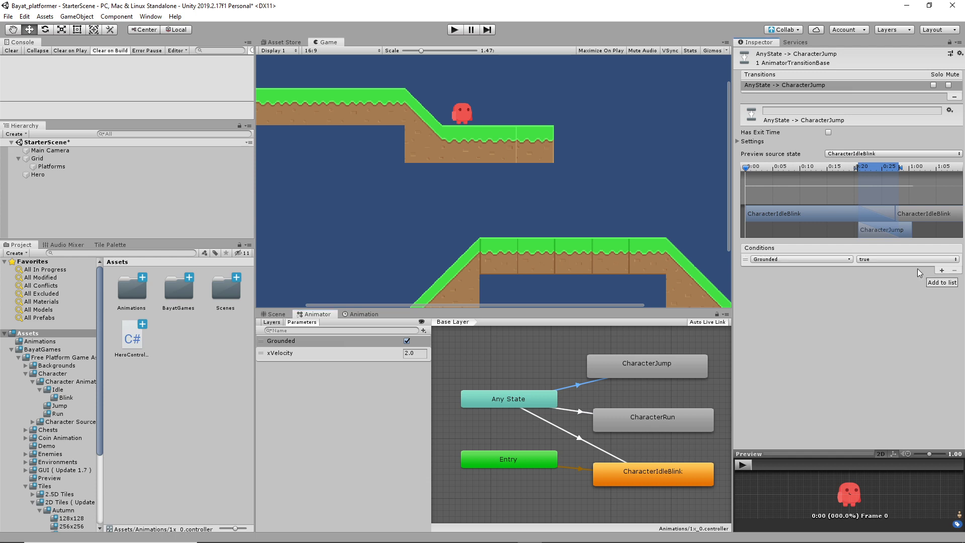
click(875, 260)
click(878, 281)
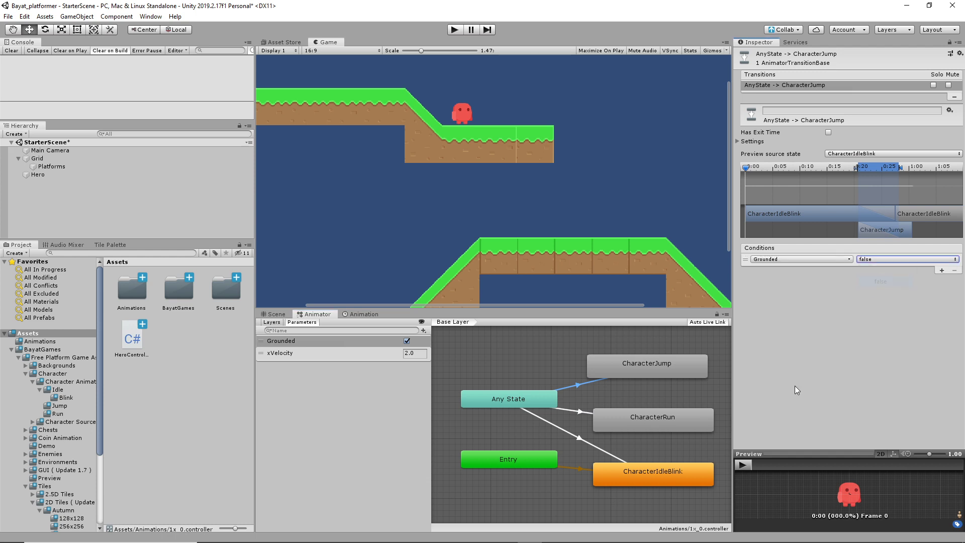
Select the CharacterJump state and preview the CharacterJump clip's playback in the Animation window.
click(673, 372)
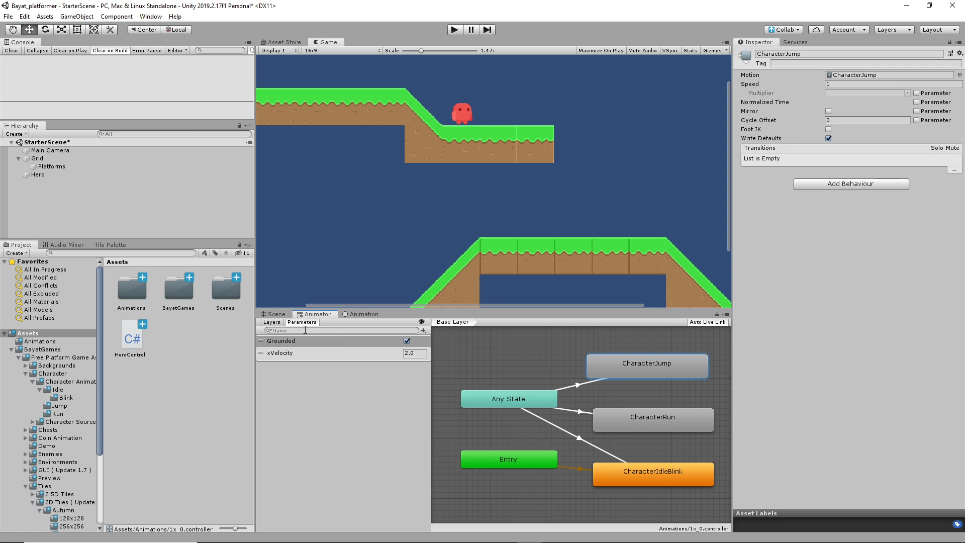
click(364, 314)
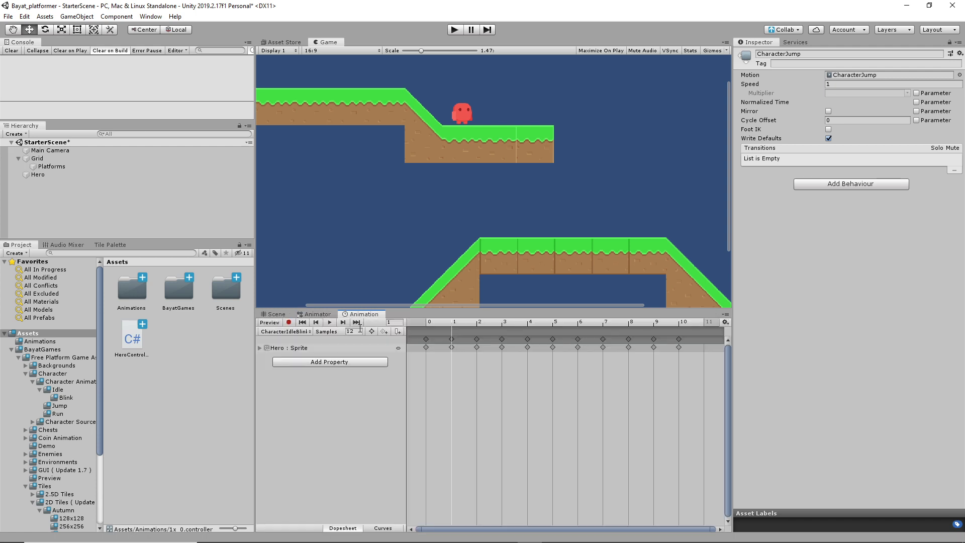
click(277, 332)
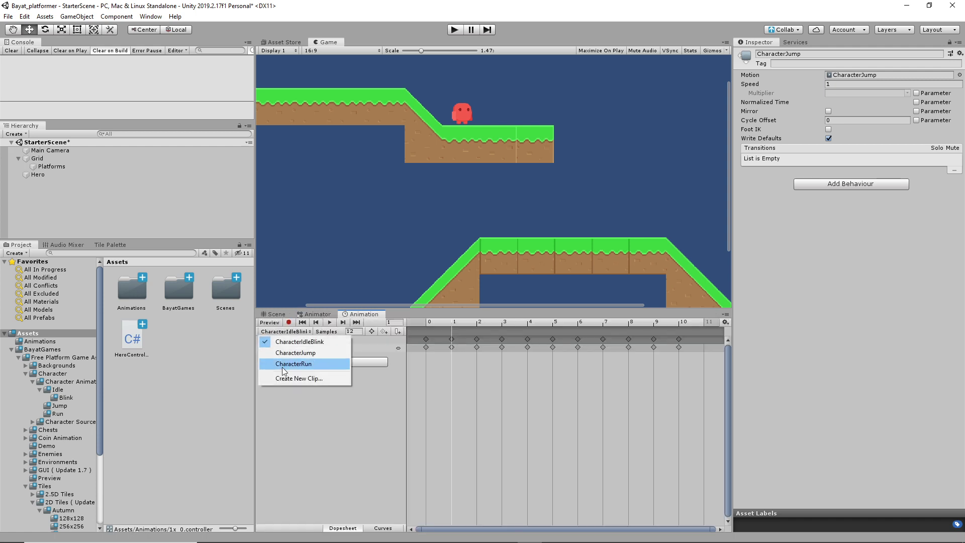
click(296, 352)
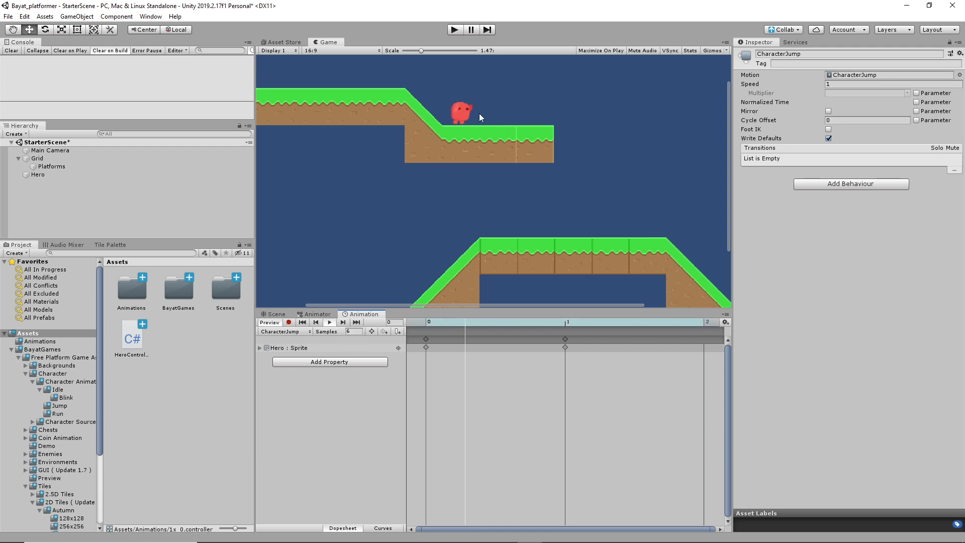
click(329, 322)
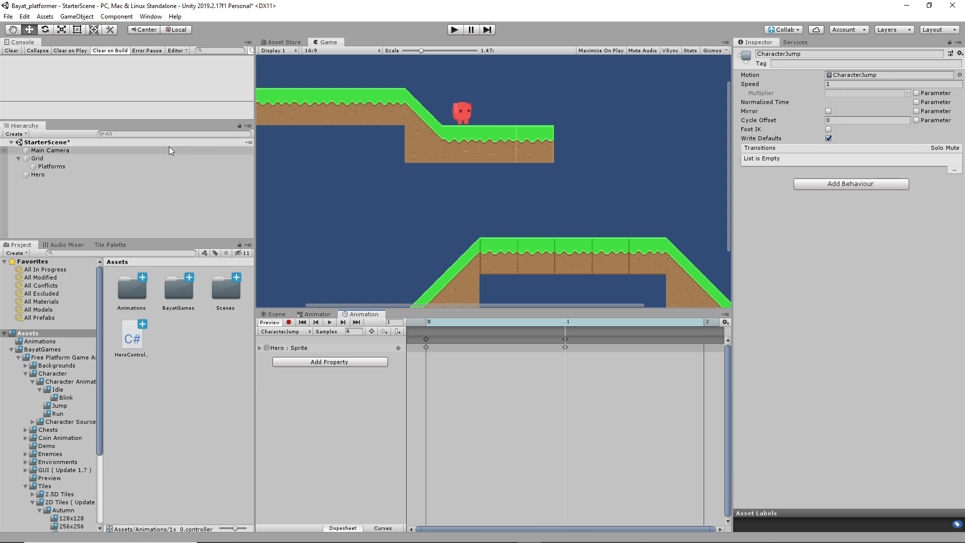
Turn off Loop Time for the CharacterJump clip in the Animations folder, and briefly start and stop the game.
double_click(128, 291)
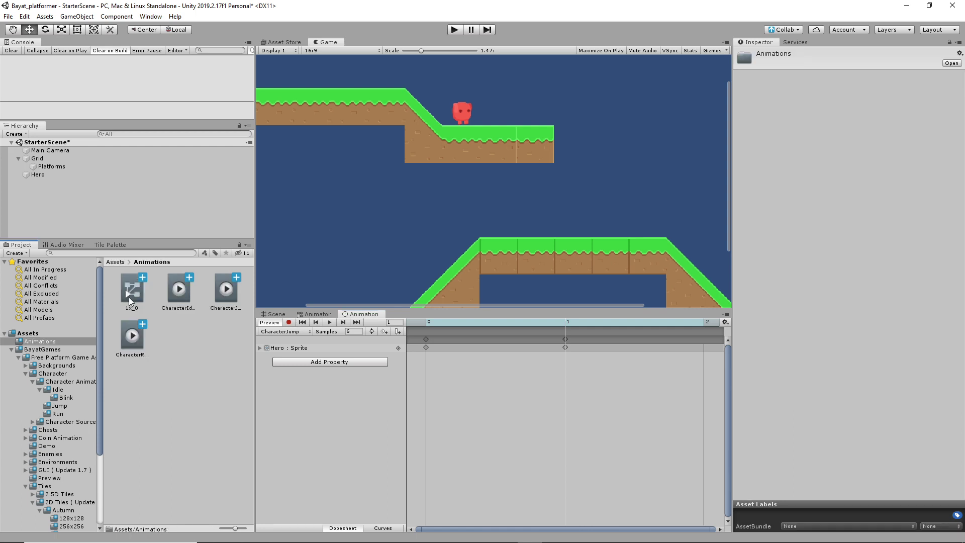
click(132, 336)
click(178, 297)
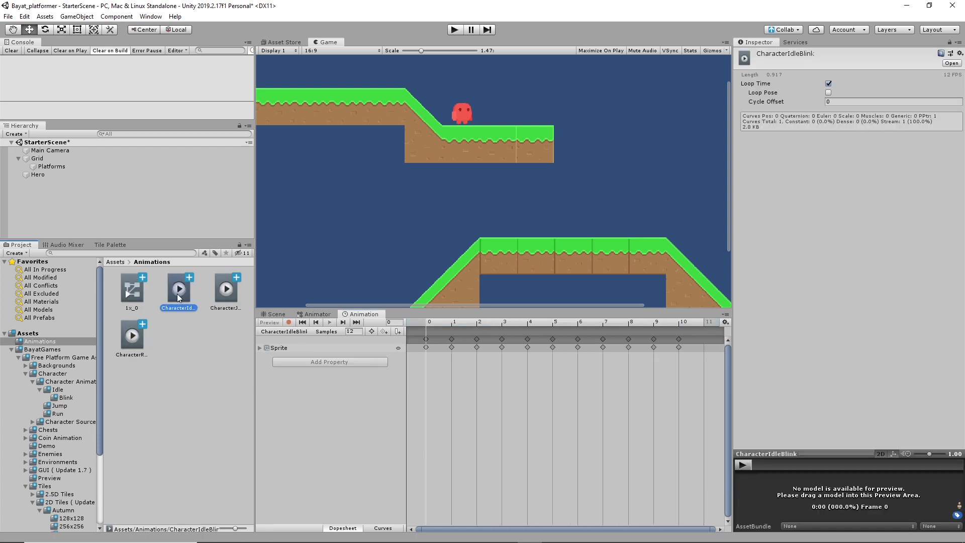
click(224, 295)
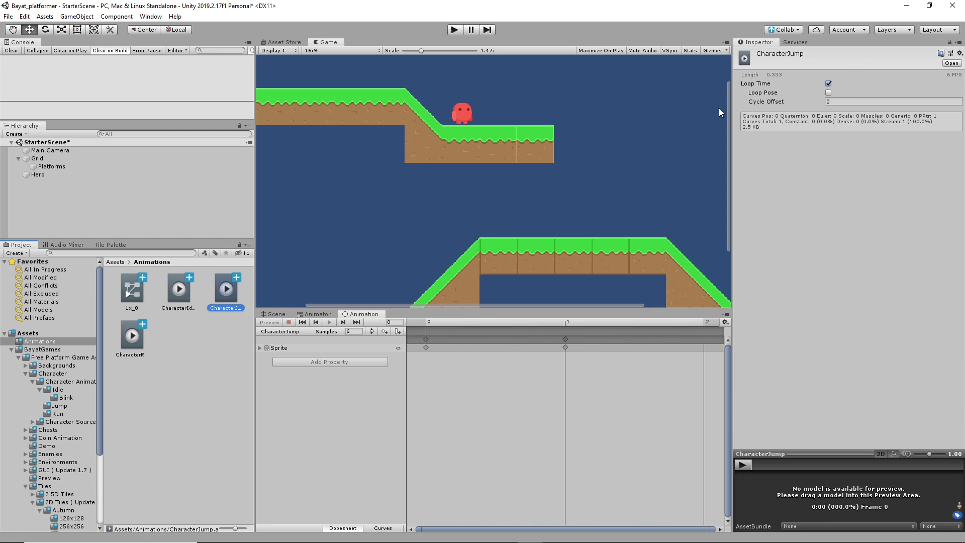
click(828, 84)
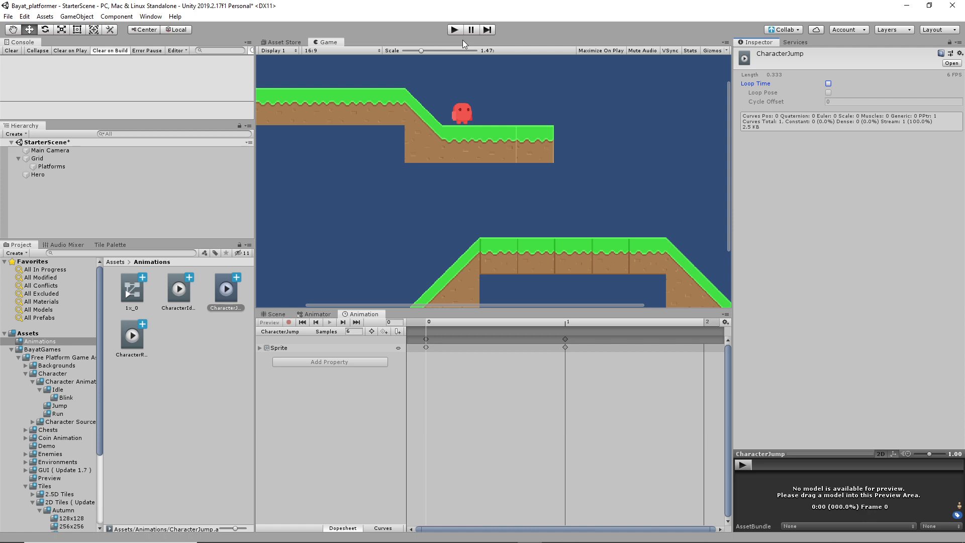
click(454, 30)
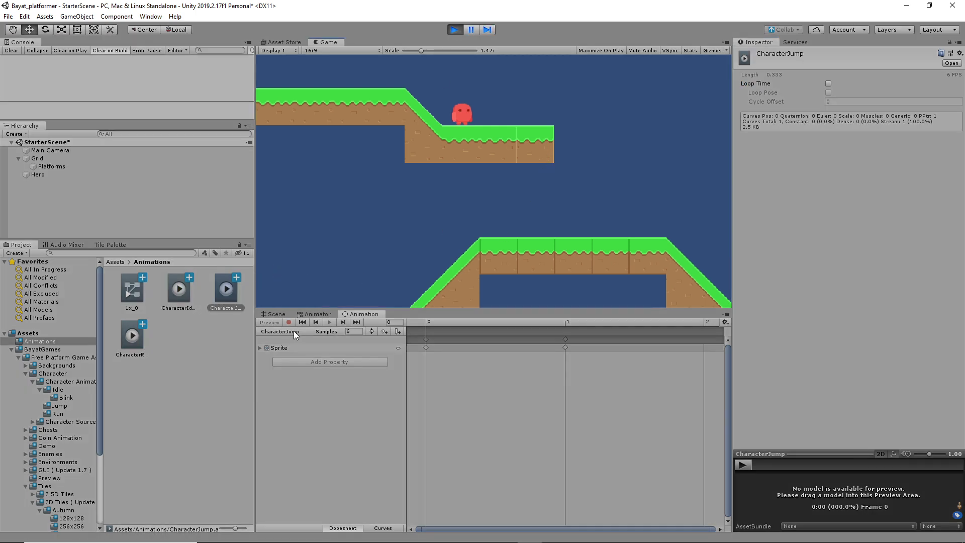
click(459, 31)
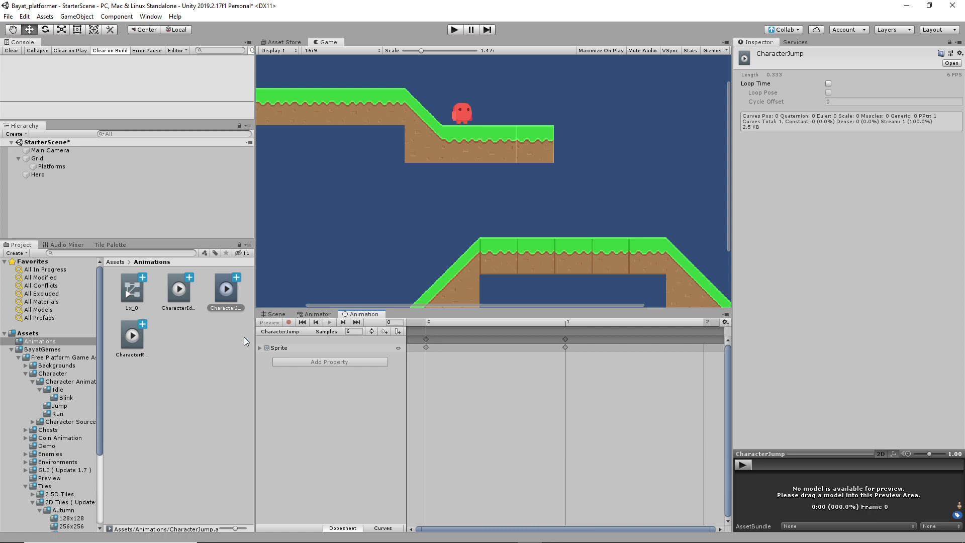
Preview the CharacterJump clip on the Hero object, and review the loop settings of the CharacterIdleBlink and CharacterJump clips.
click(45, 174)
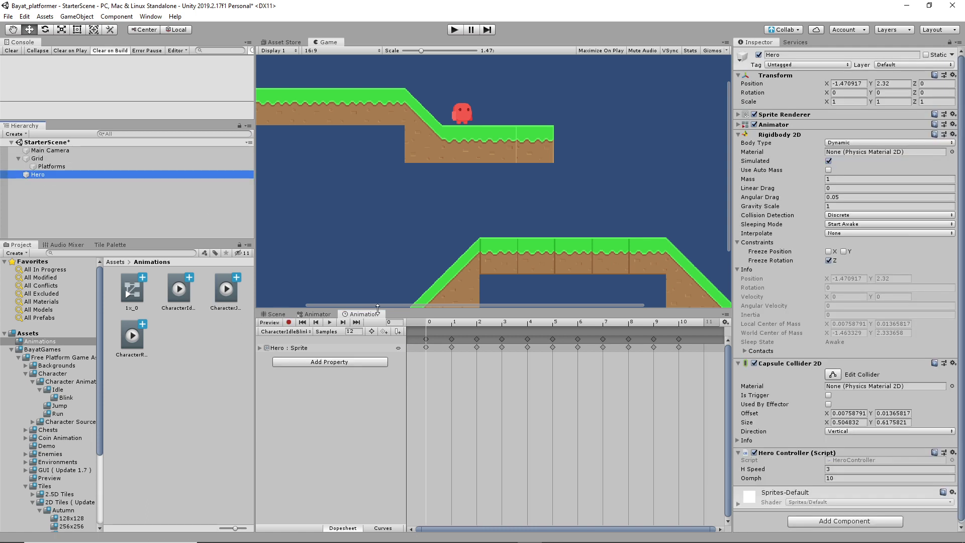
click(275, 331)
click(294, 351)
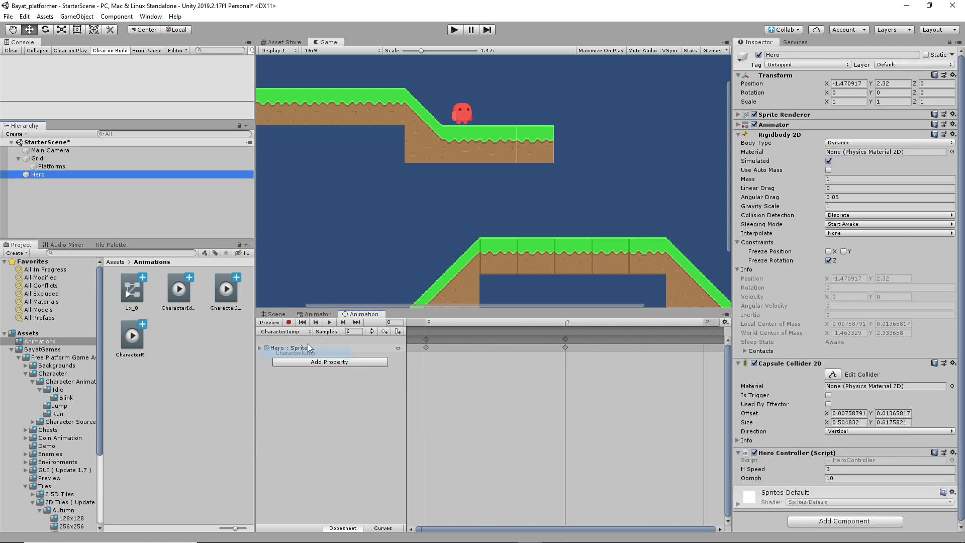
click(328, 323)
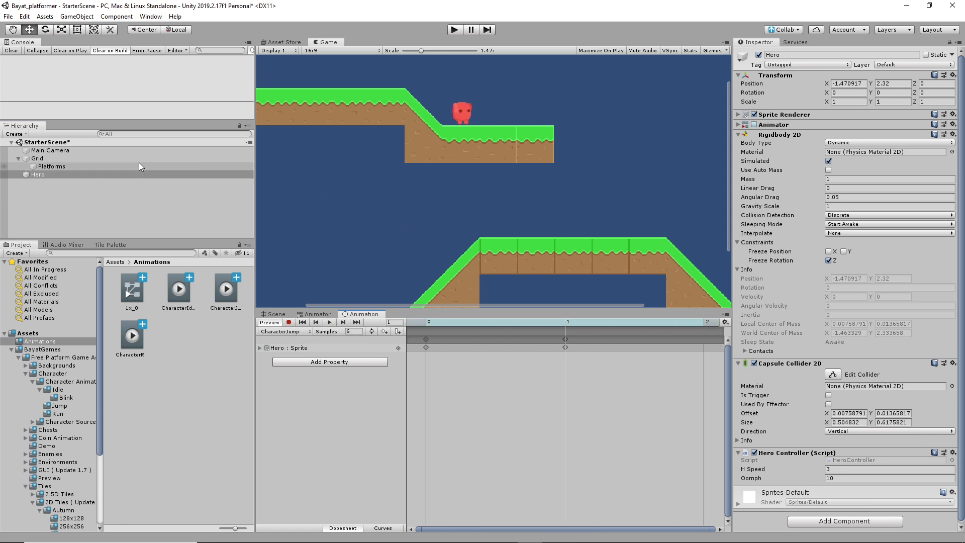
click(193, 291)
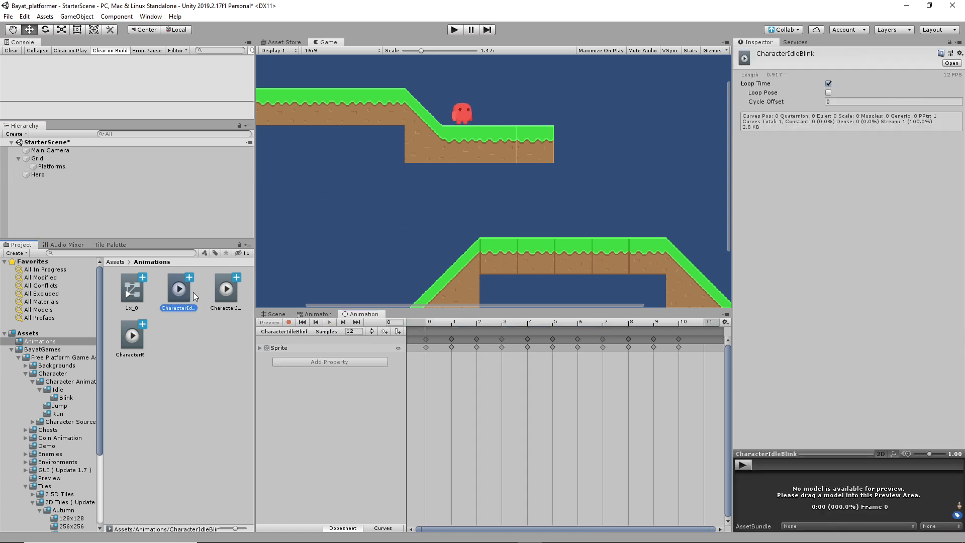
click(219, 294)
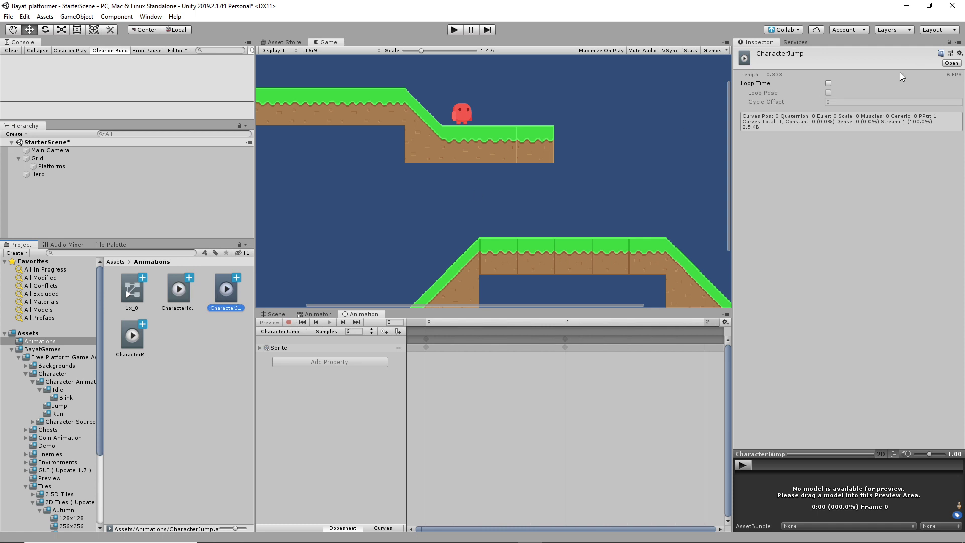
Play-test the Hero's jumping and movement in both directions while watching its states in the Animator, and stop the game.
click(152, 382)
click(46, 175)
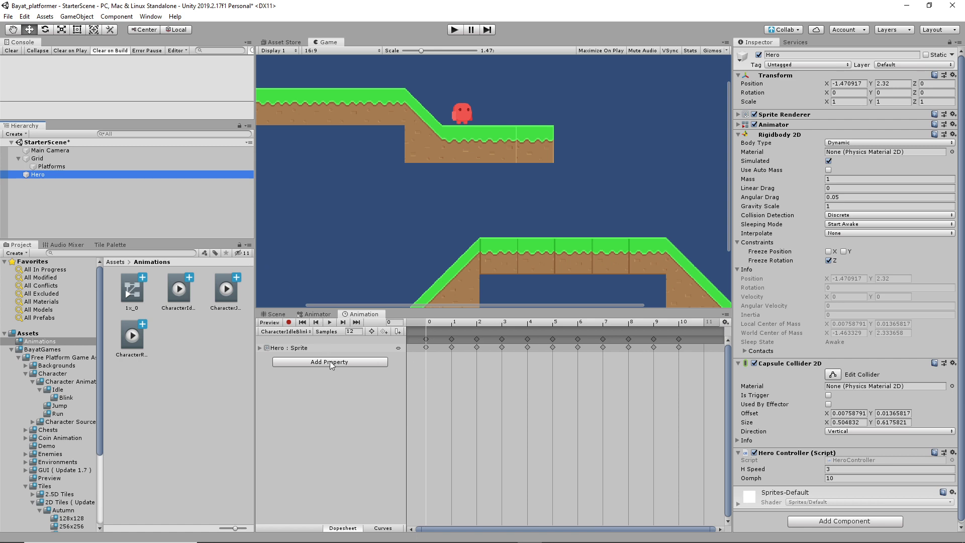
click(315, 315)
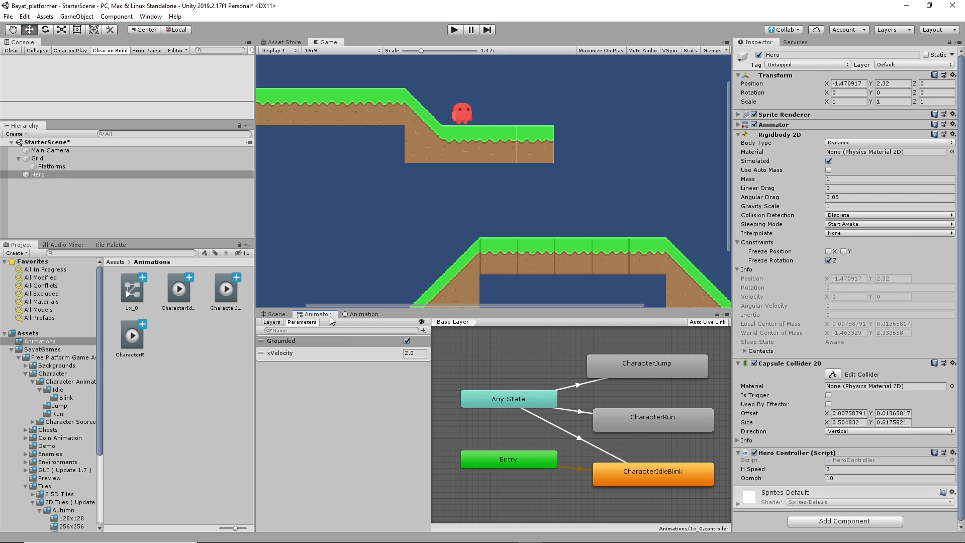
click(455, 30)
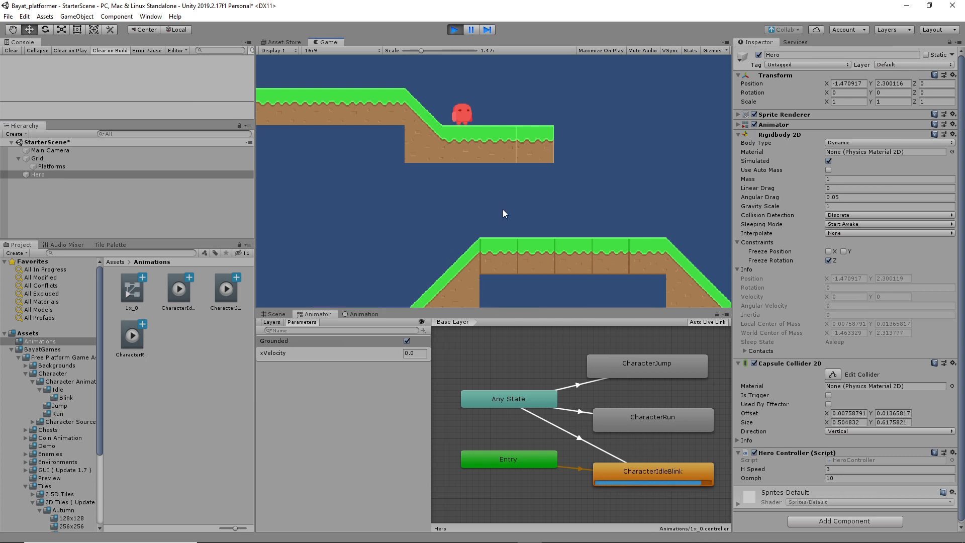
key(space)
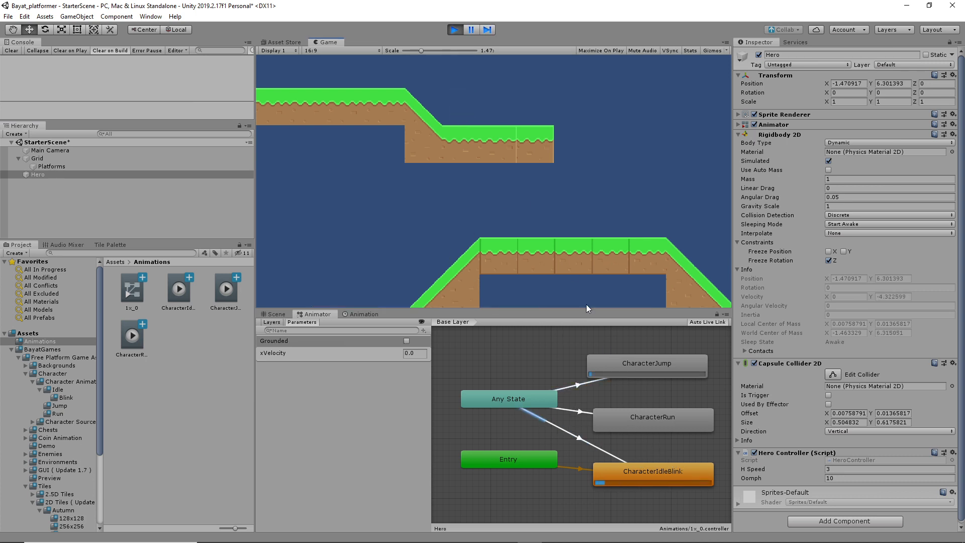
key(Right)
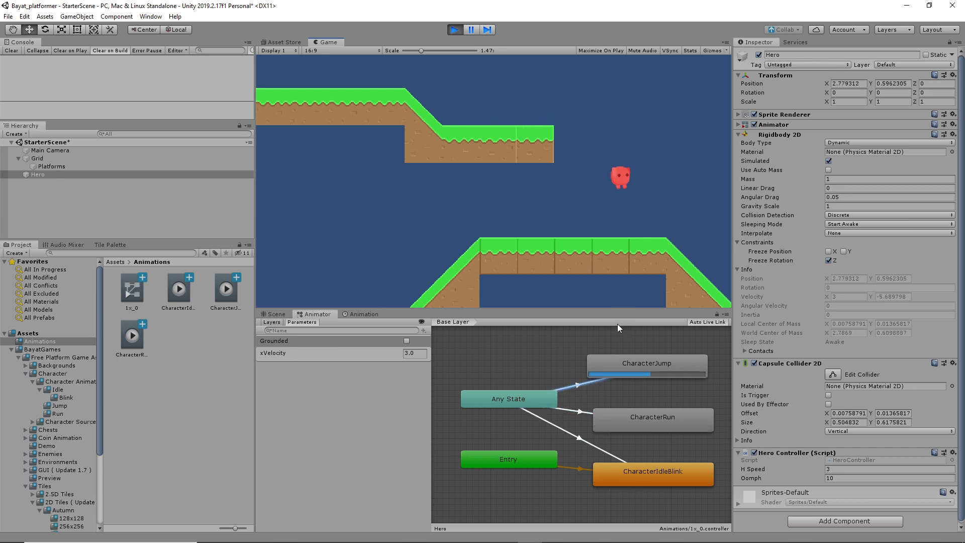
key(Left)
key(space)
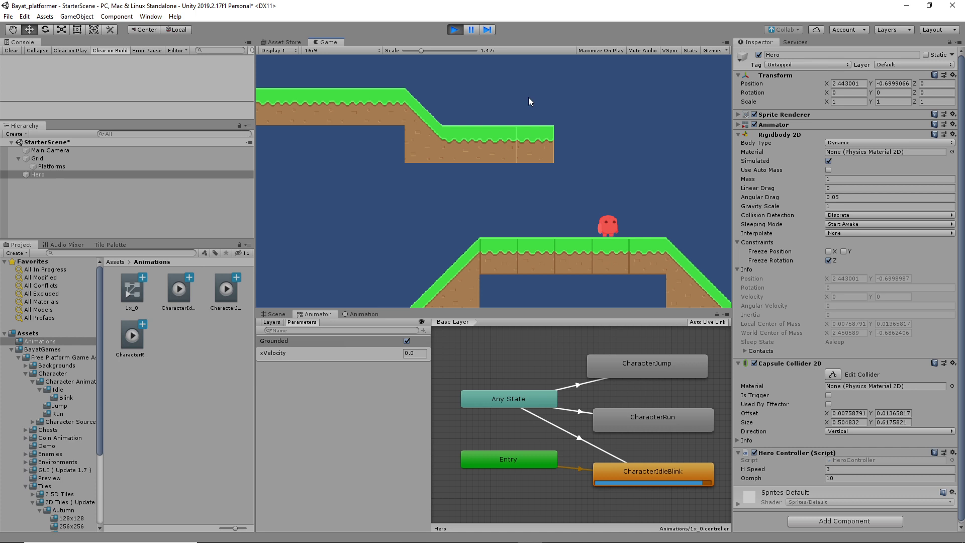
click(448, 29)
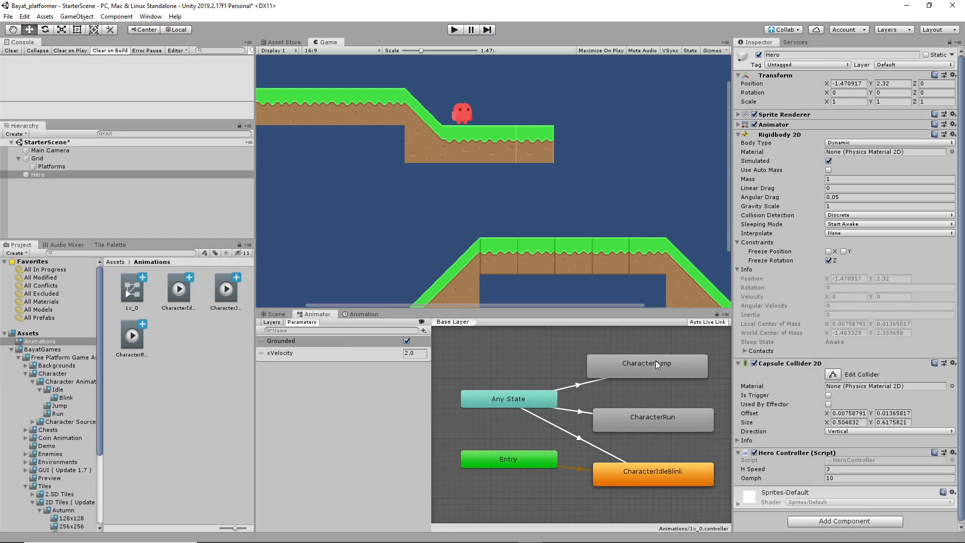
Turn off Can Transition To Self in the settings of the Any State to CharacterJump transition.
click(655, 361)
click(582, 385)
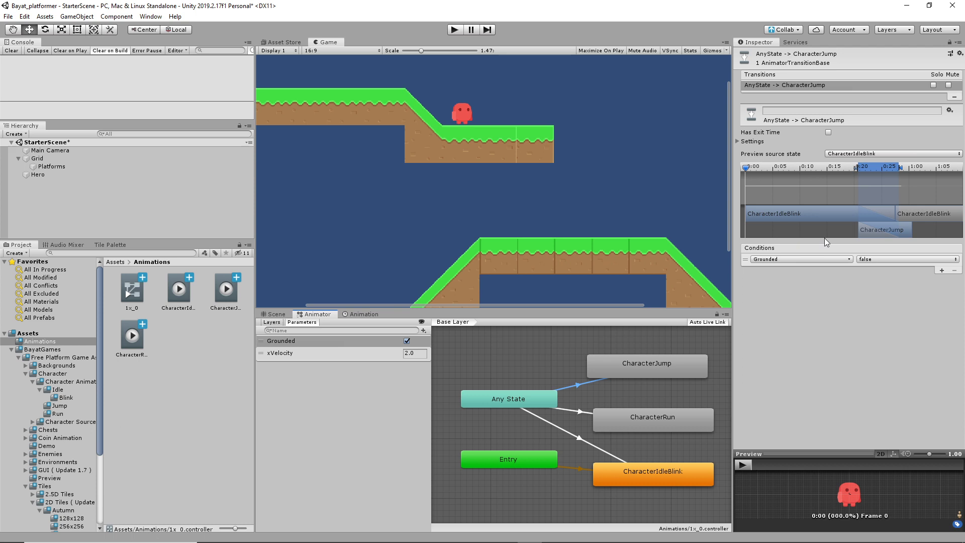
click(626, 369)
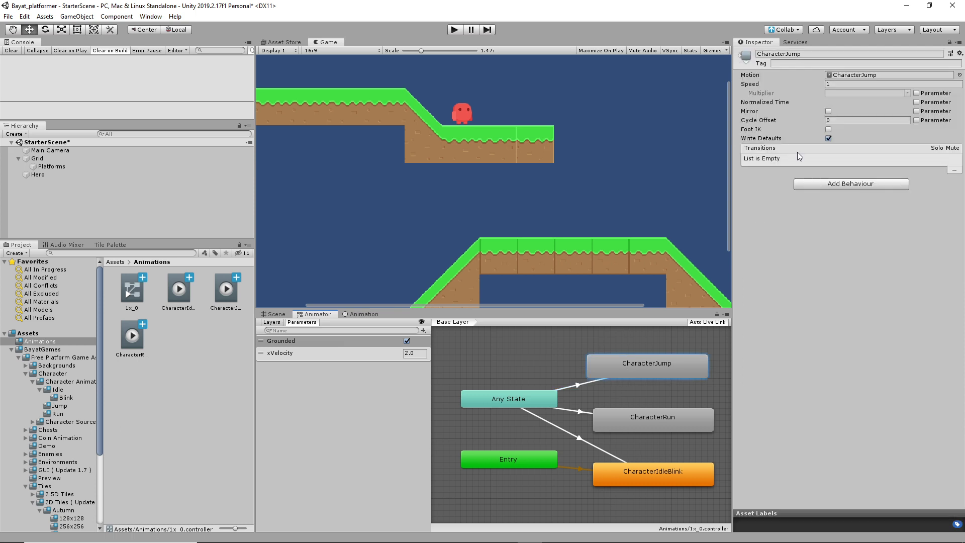
click(569, 386)
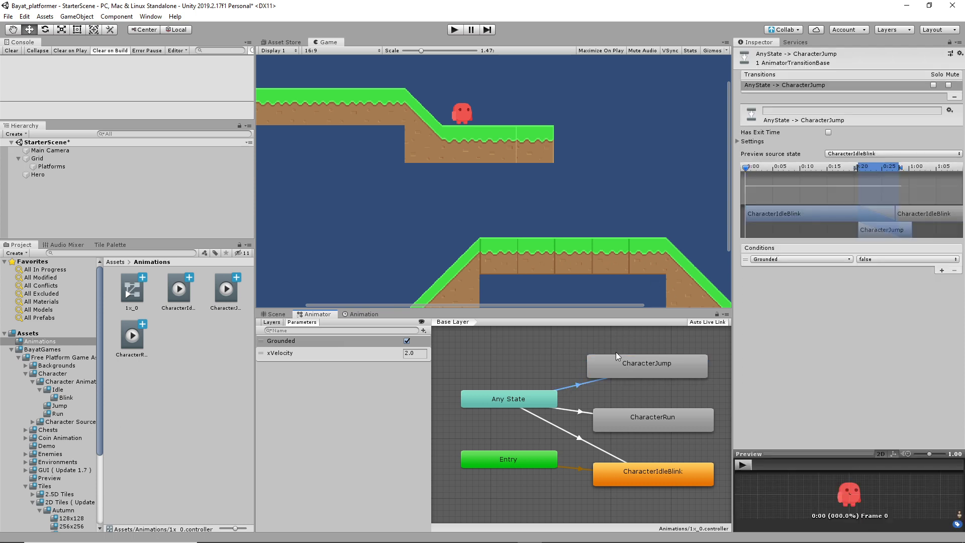
click(737, 141)
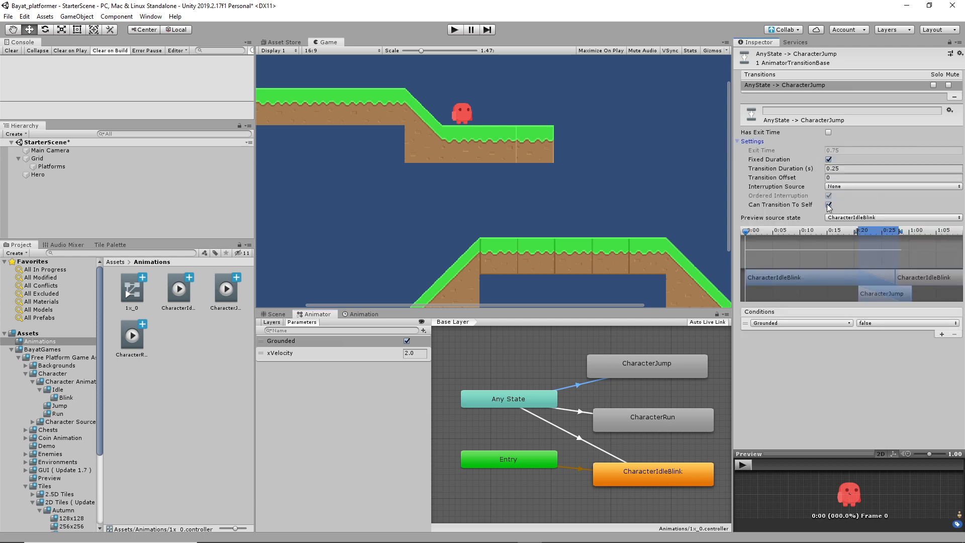
click(827, 205)
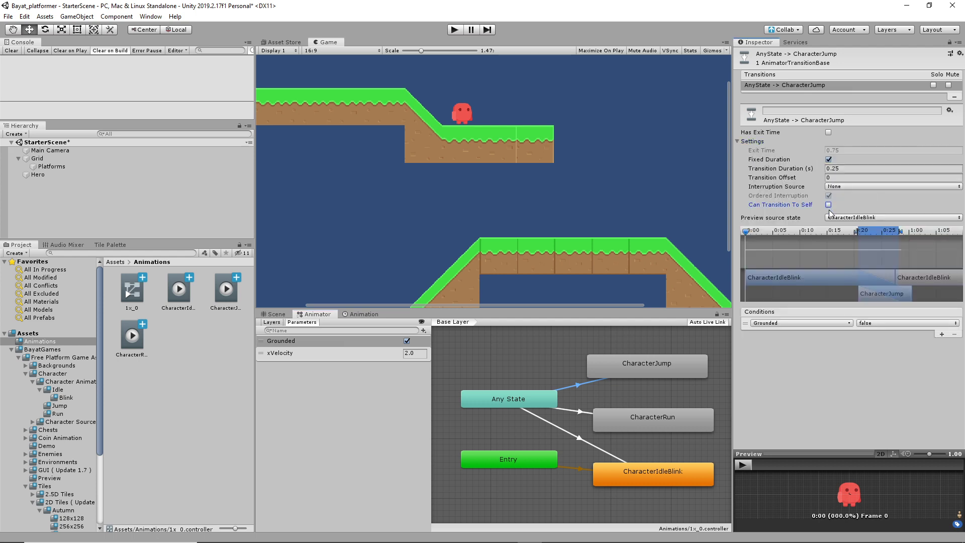
Play-test the Hero's running and repeated jumps across the platforms while watching the Animator's state changes, and stop the game.
click(452, 30)
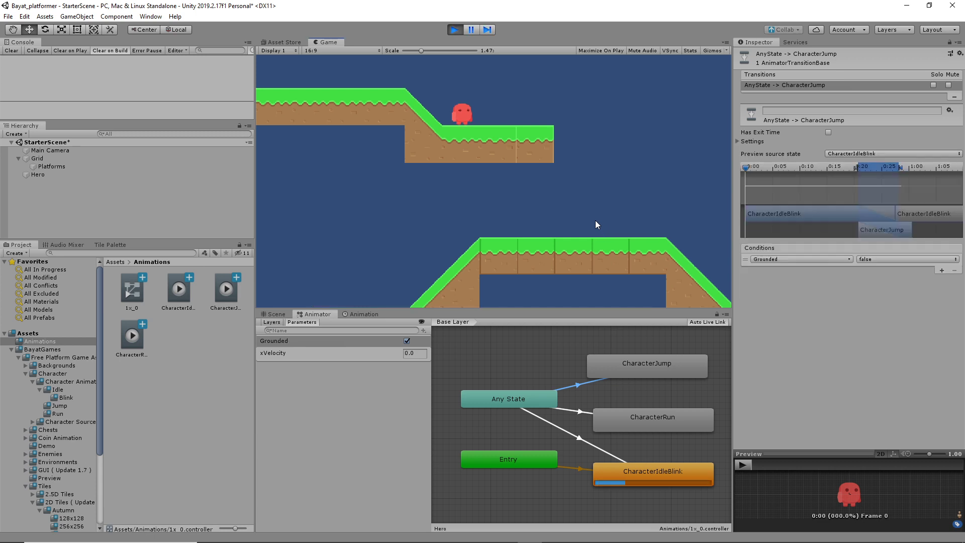
key(Right)
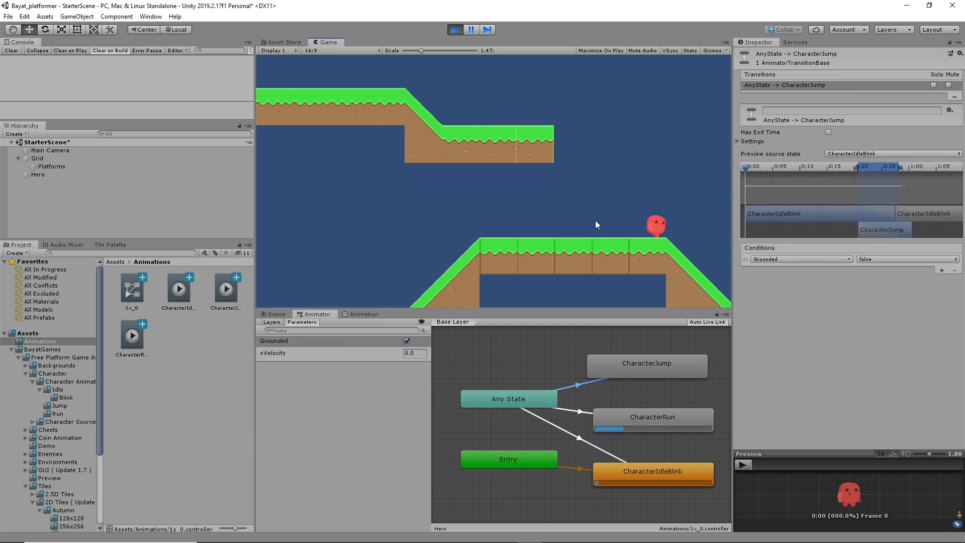
key(Left)
key(space)
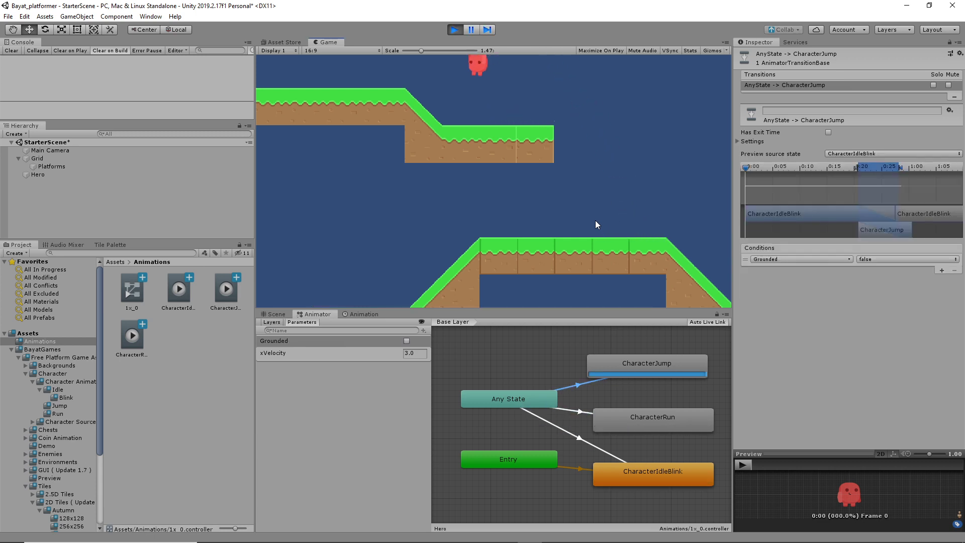
key(Right)
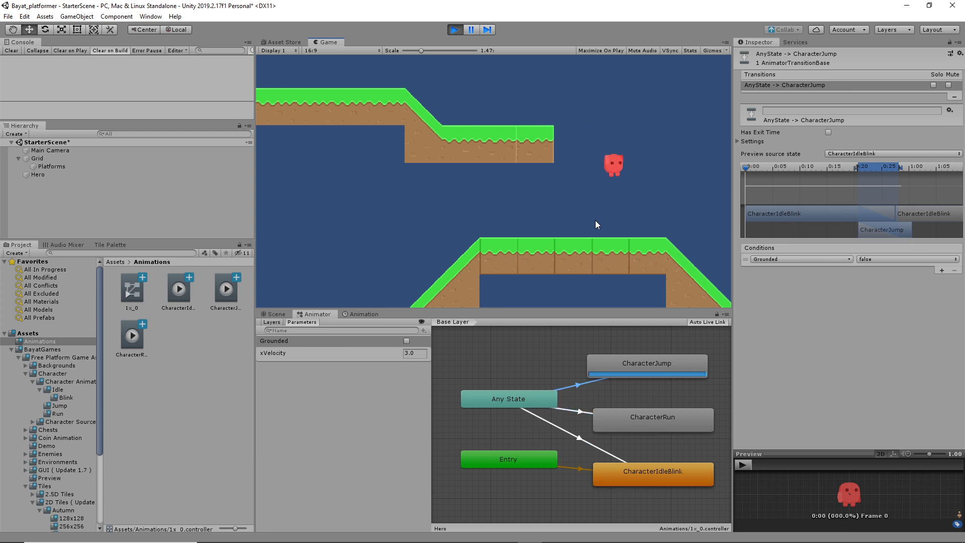
key(Left)
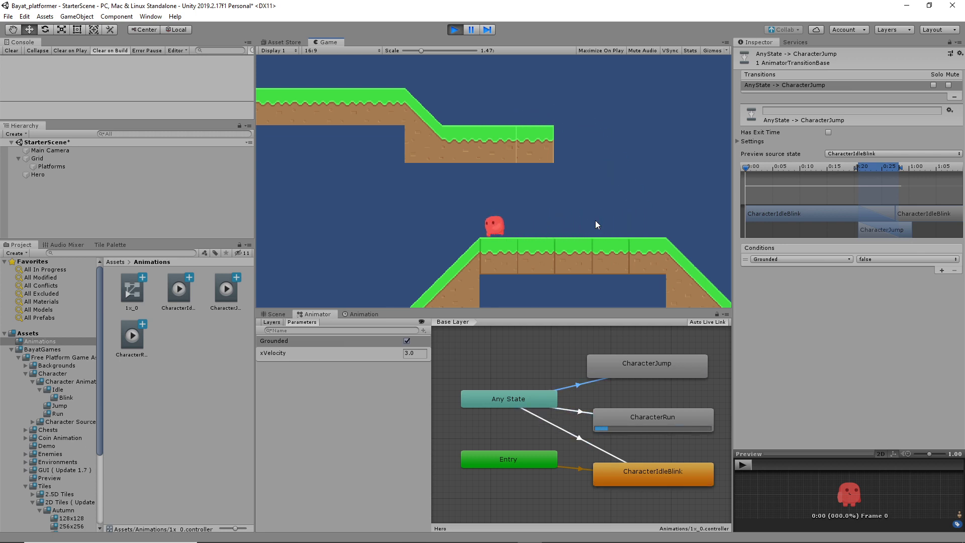
key(Right)
key(space)
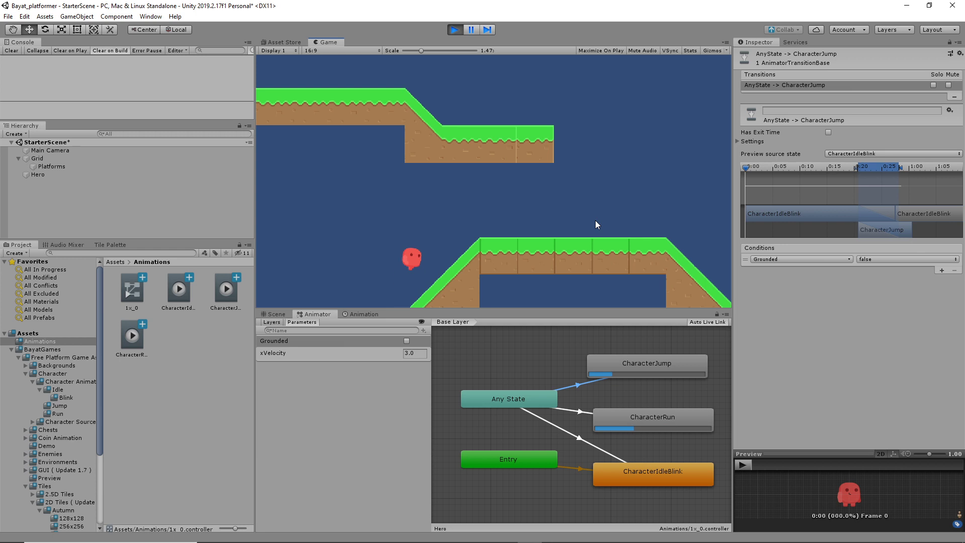
key(space)
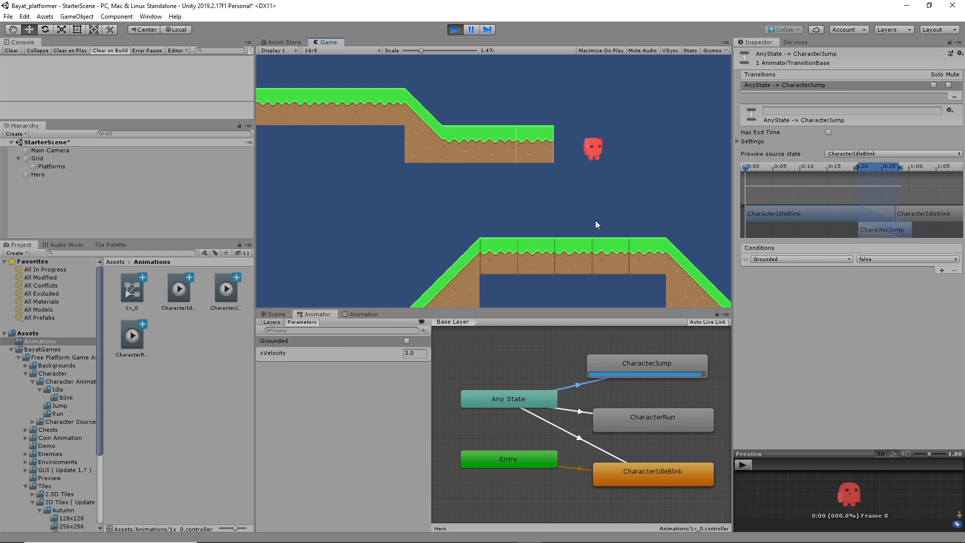
key(Left)
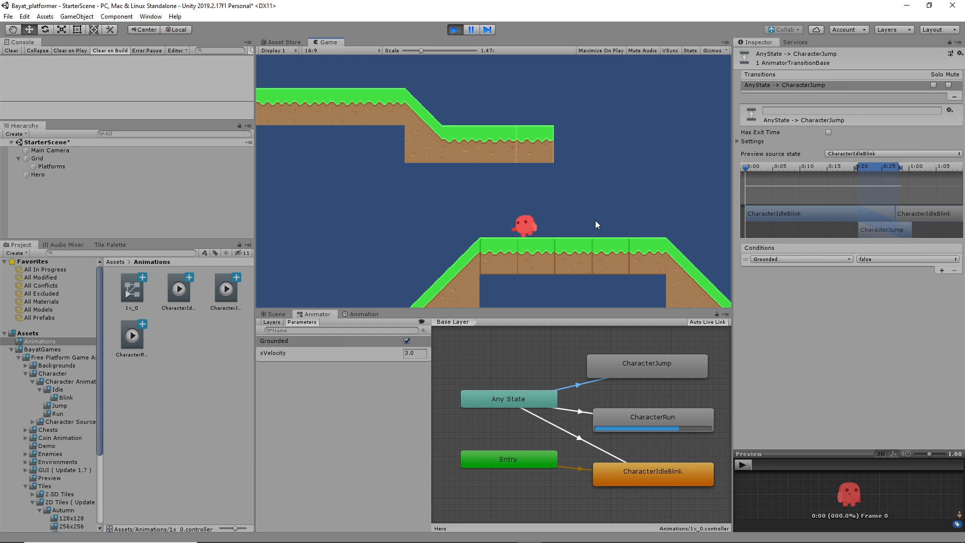
key(Right)
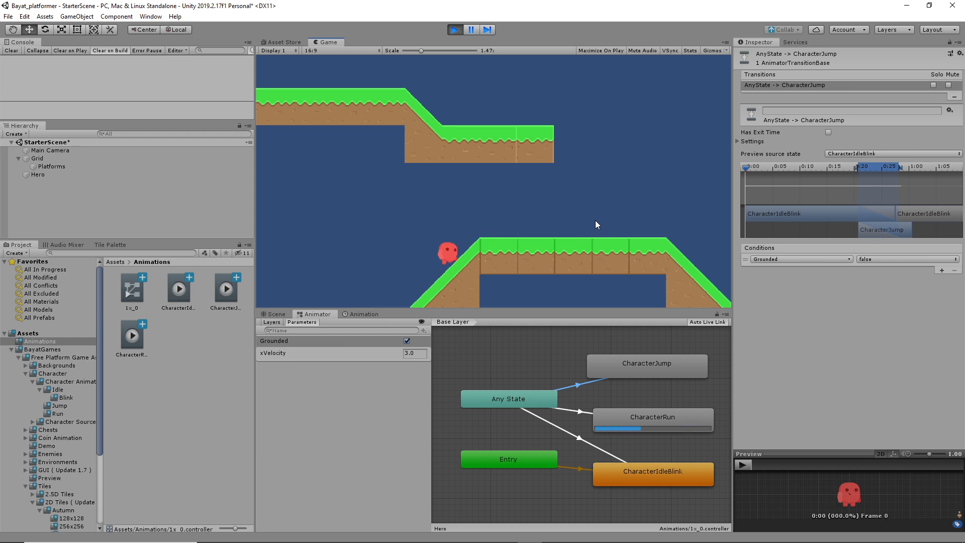
key(space)
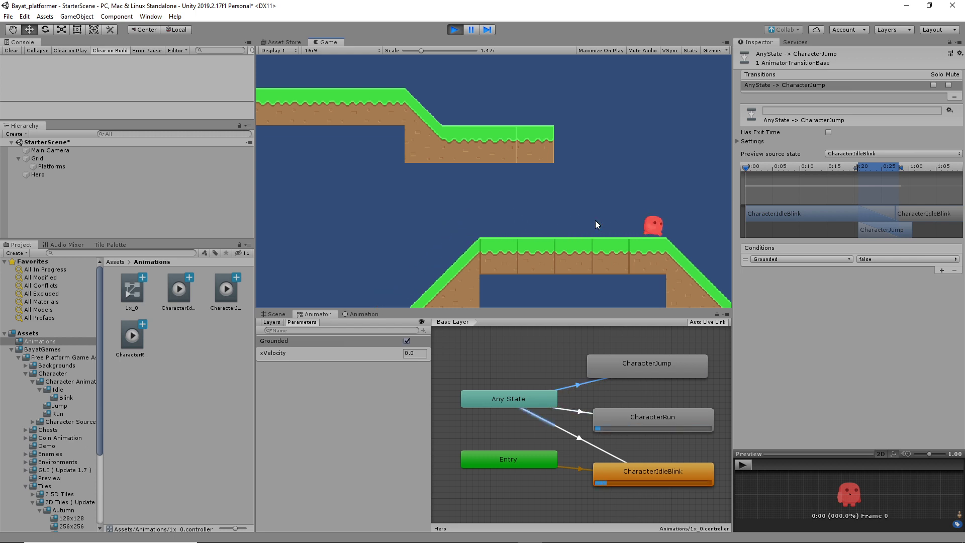
key(Left)
key(space)
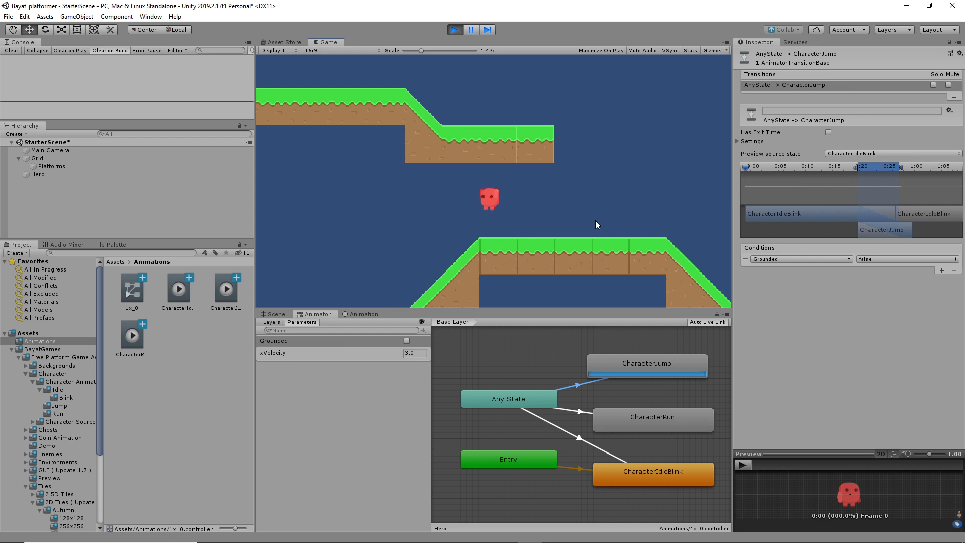
key(Right)
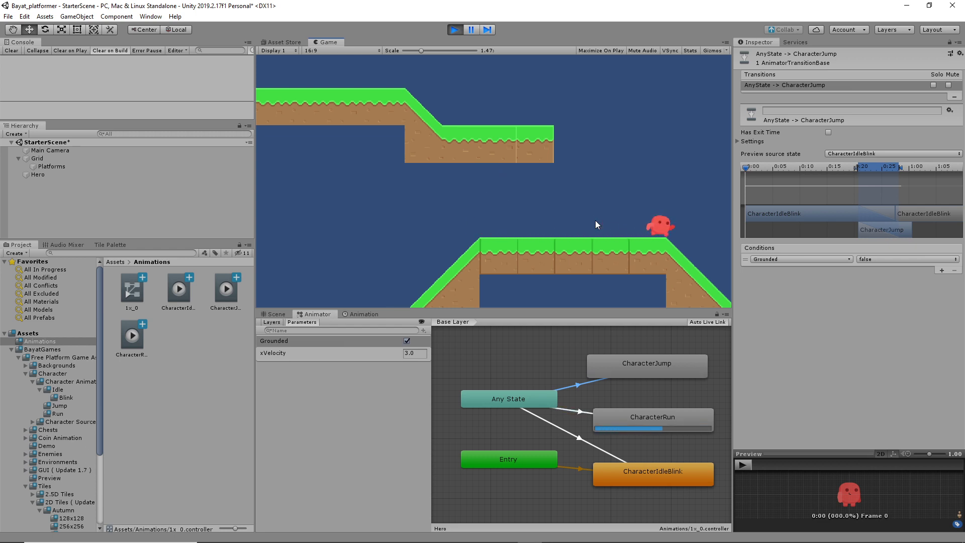
key(Left)
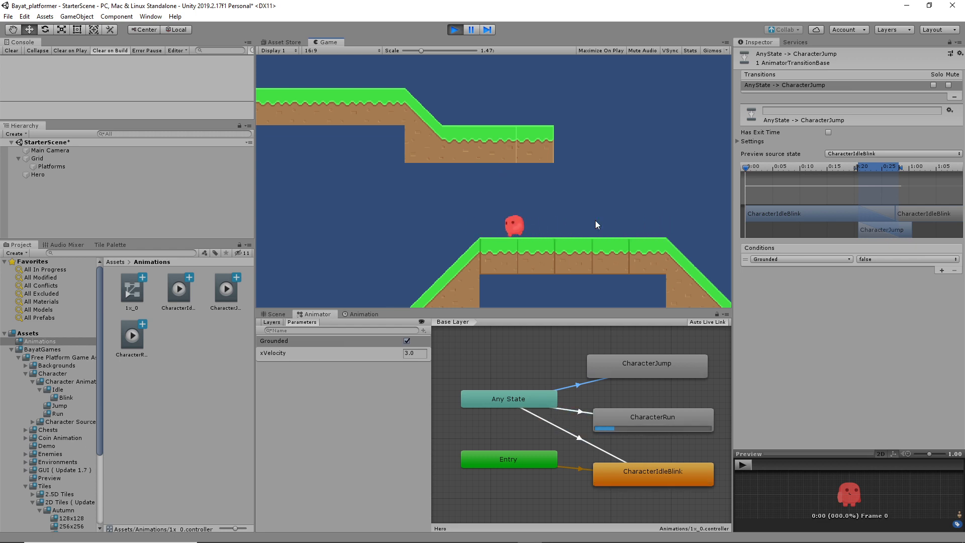
key(space)
key(Right)
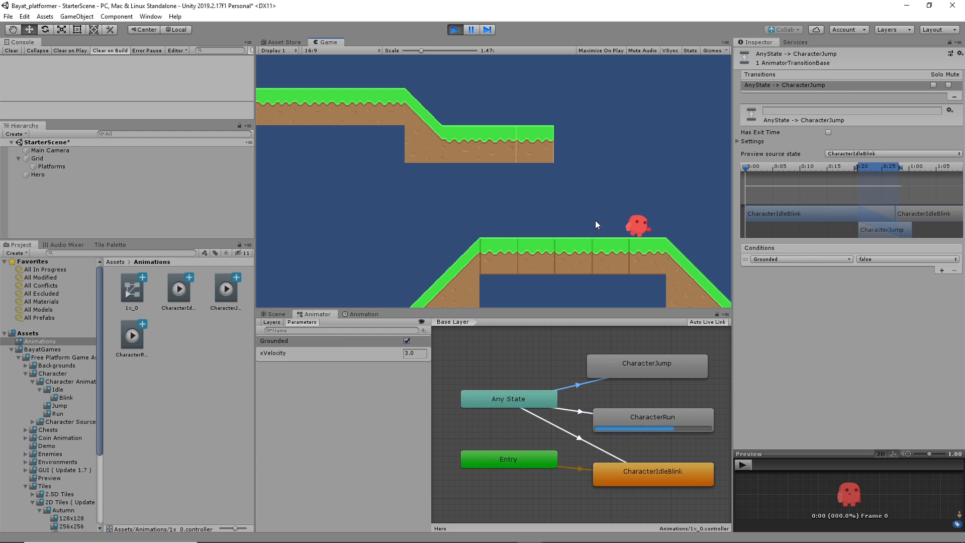
key(Left)
key(space)
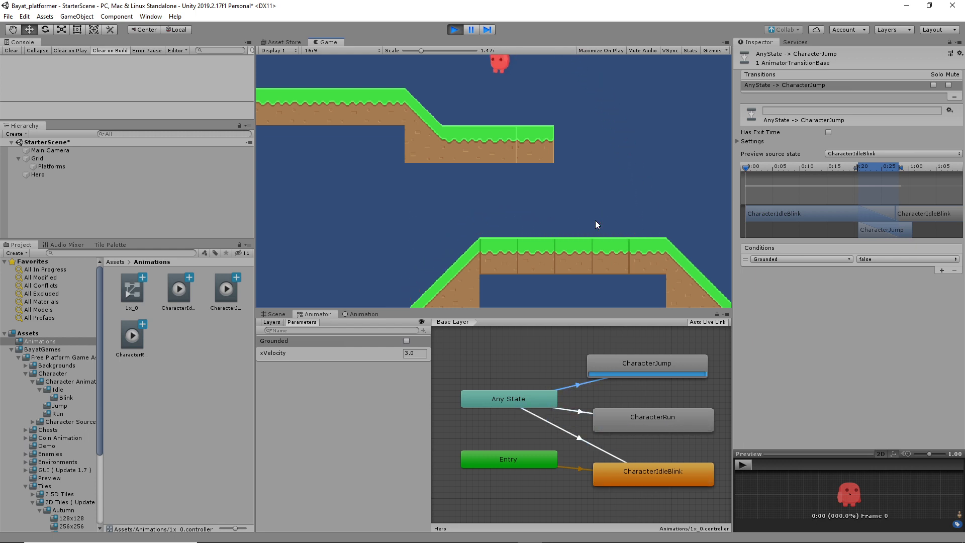
key(Right)
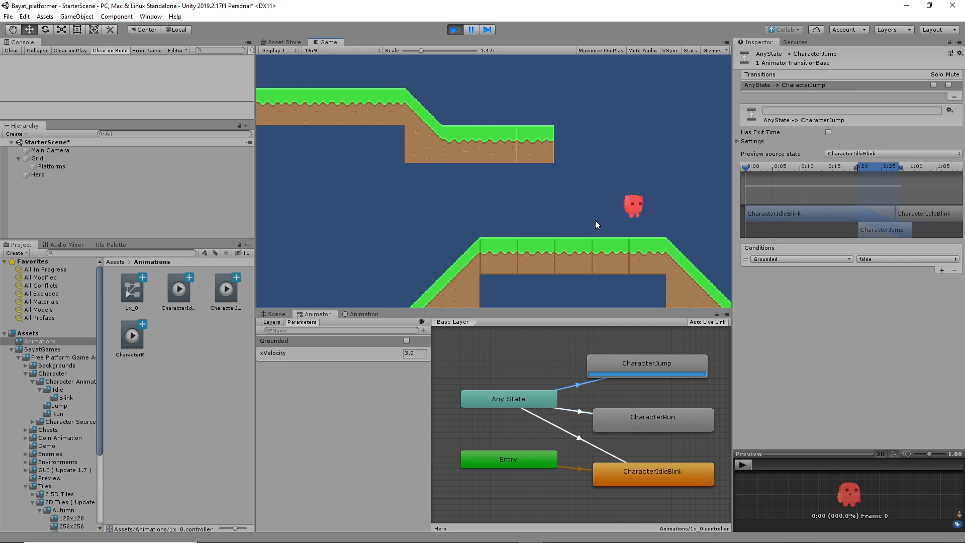
key(Left)
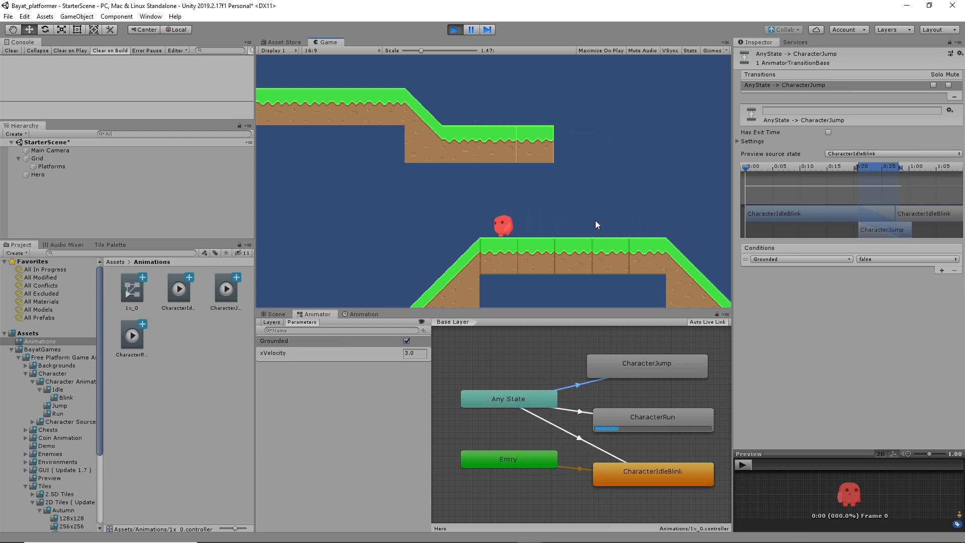
key(space)
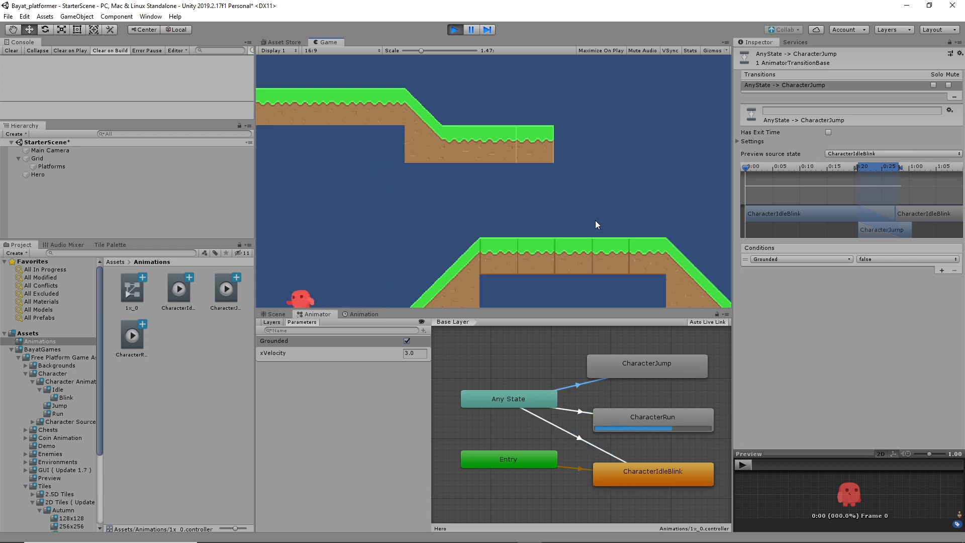
key(space)
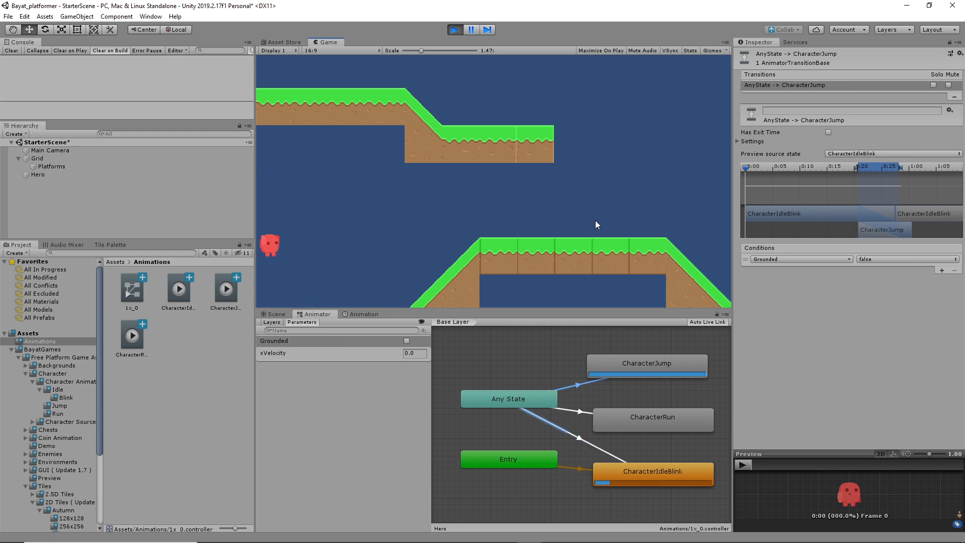
key(space)
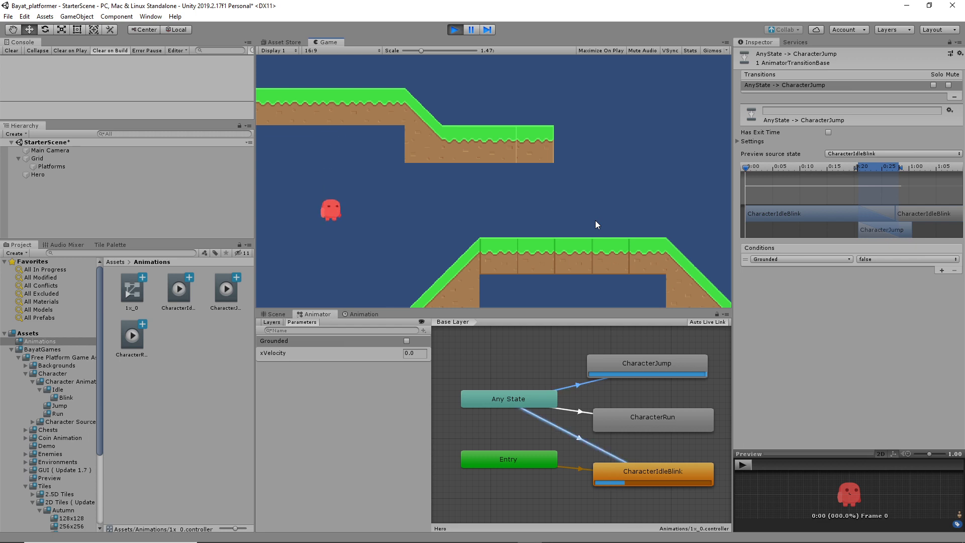
key(Right)
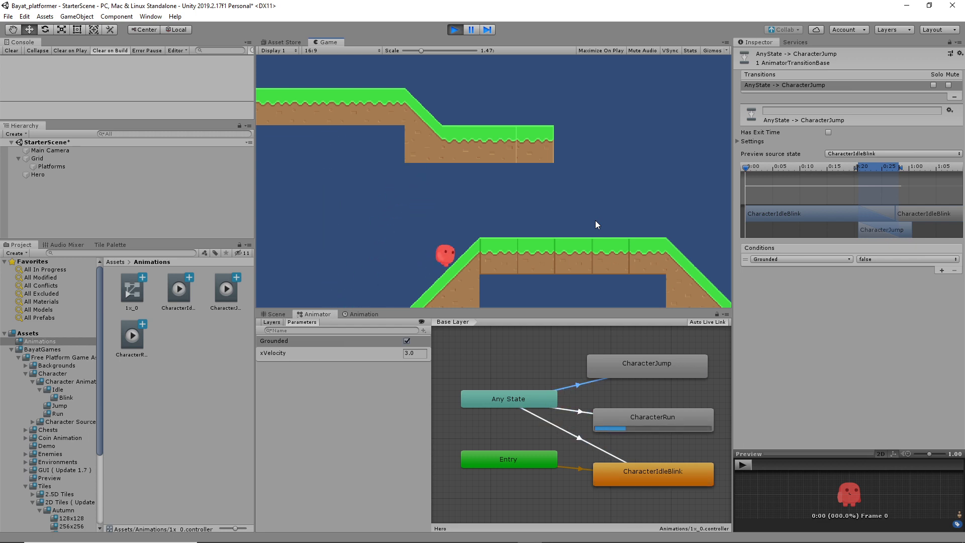
key(space)
key(space)
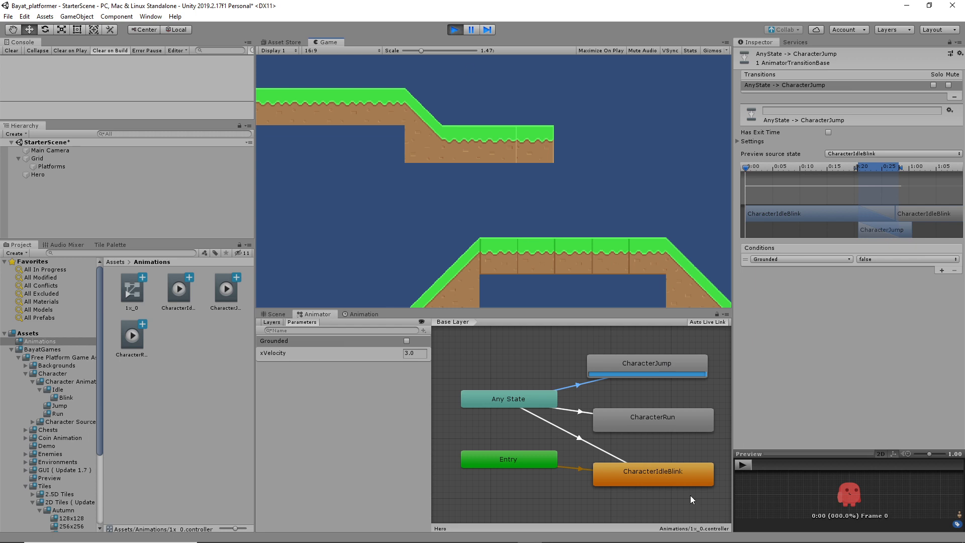
click(455, 29)
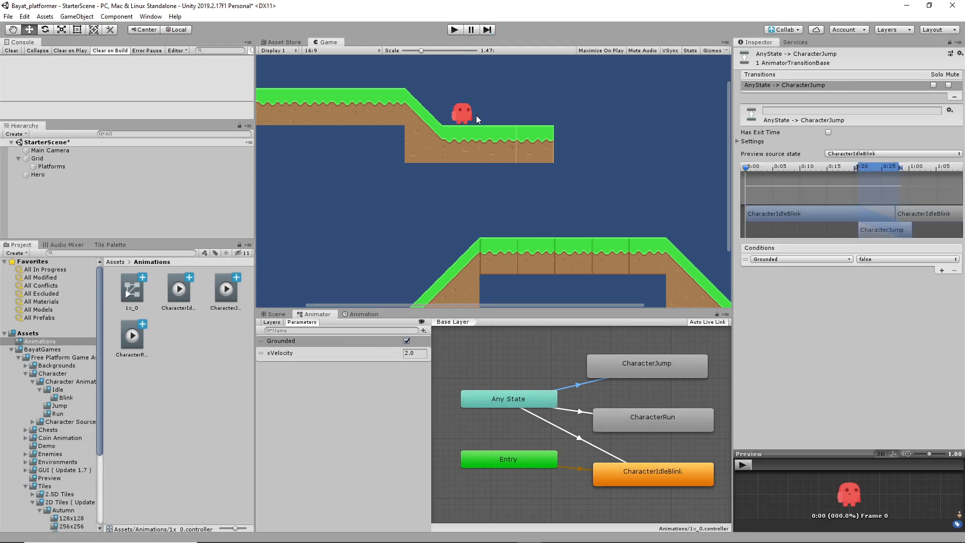
Play-test the Hero's jumps on the lower platform and back to the upper one while watching the idle and jump states, and stop the game.
click(455, 30)
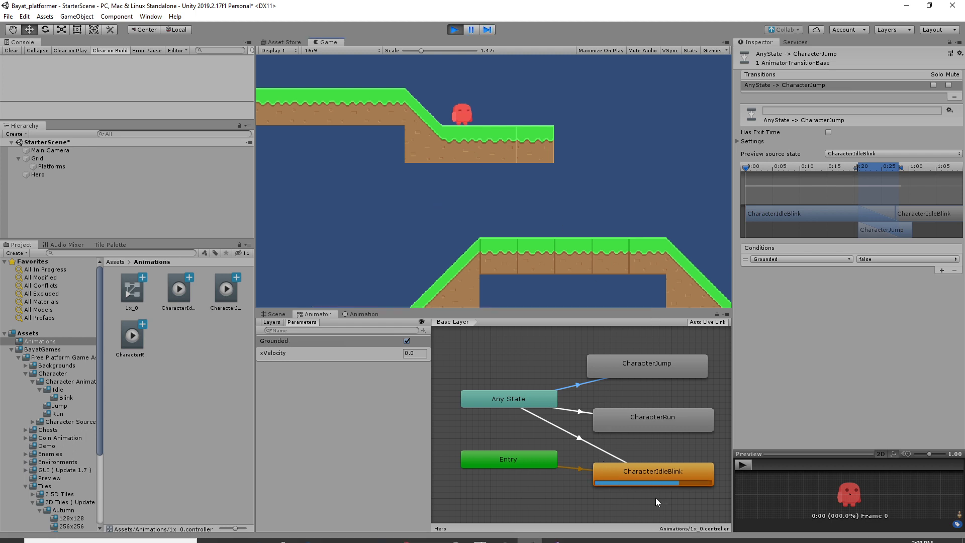
key(Right)
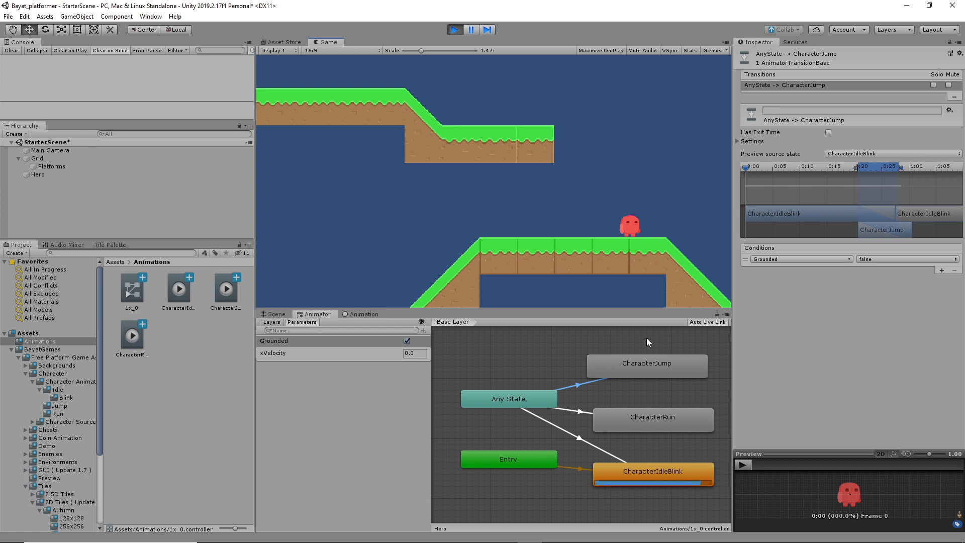
key(space)
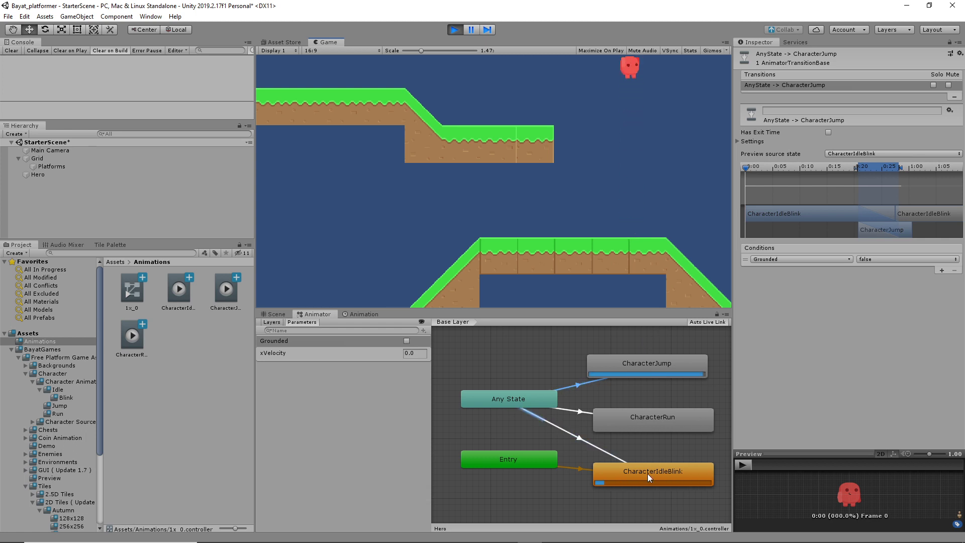
key(space)
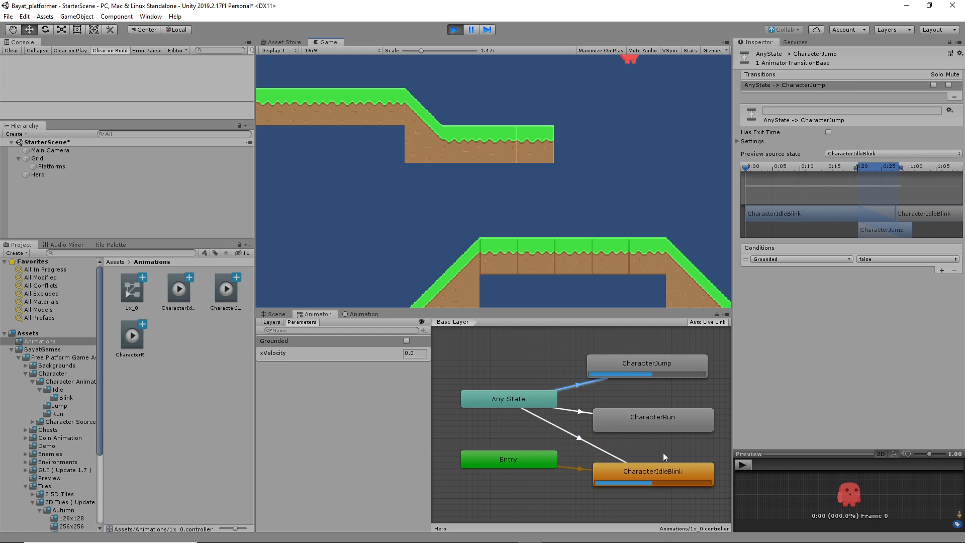
key(space)
key(Left)
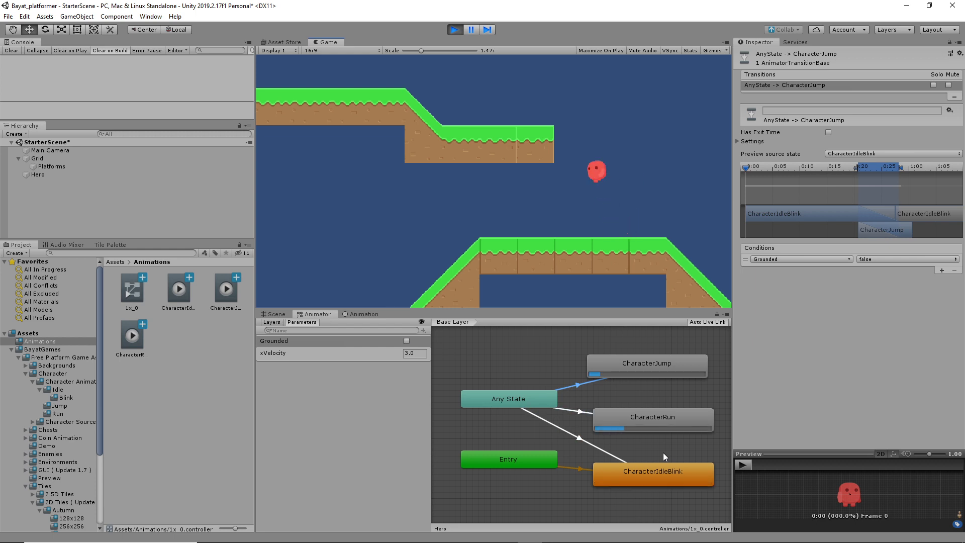
key(Right)
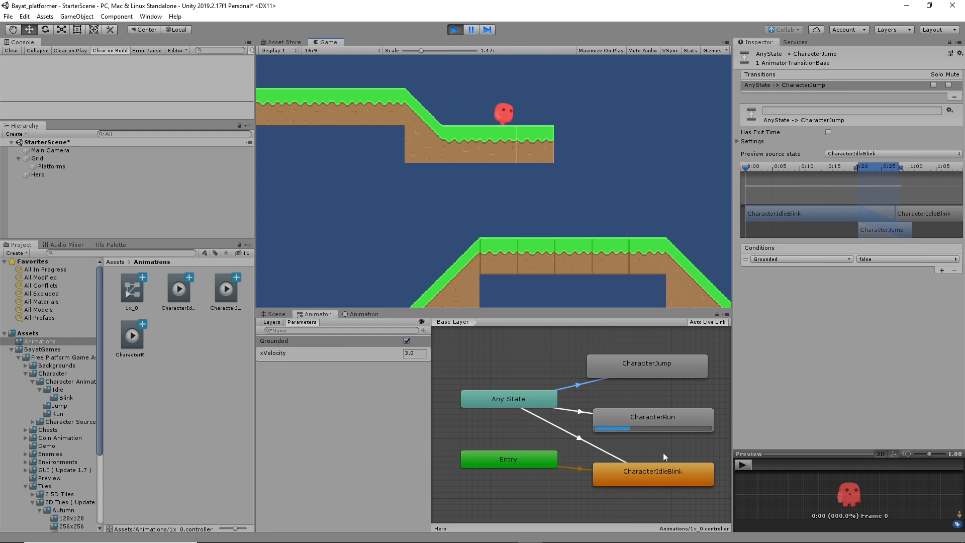
key(space)
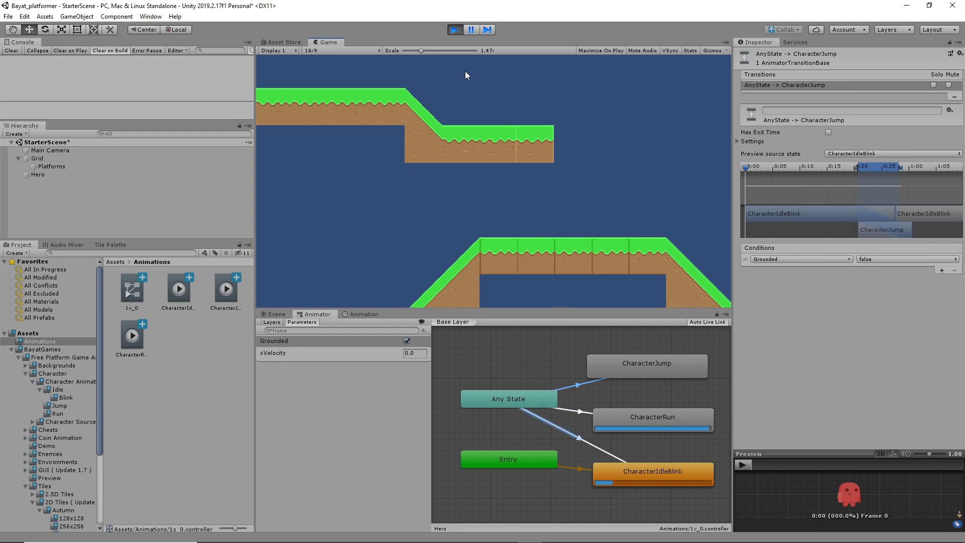
click(455, 29)
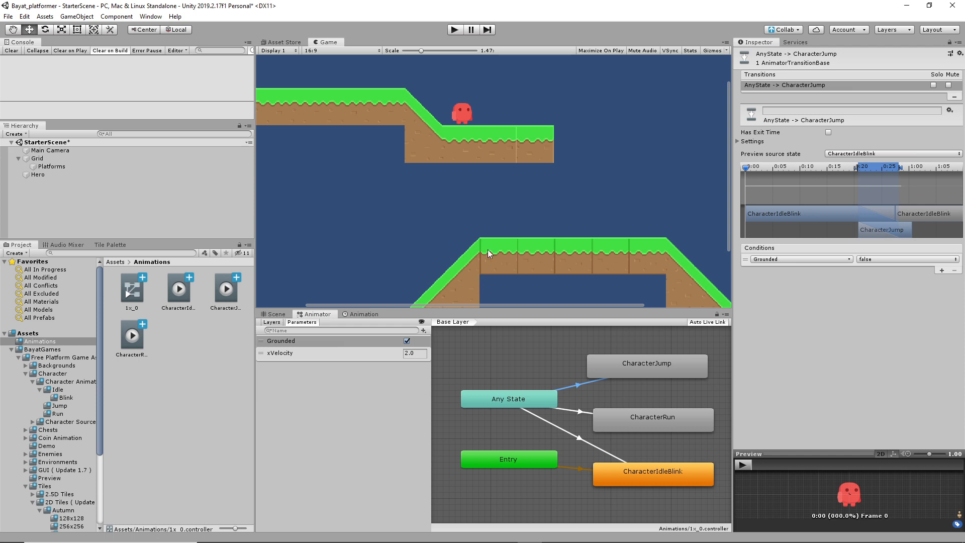
Play-test the Hero once more, running and jumping down to the ground and back up in both directions, and stop the game.
click(455, 29)
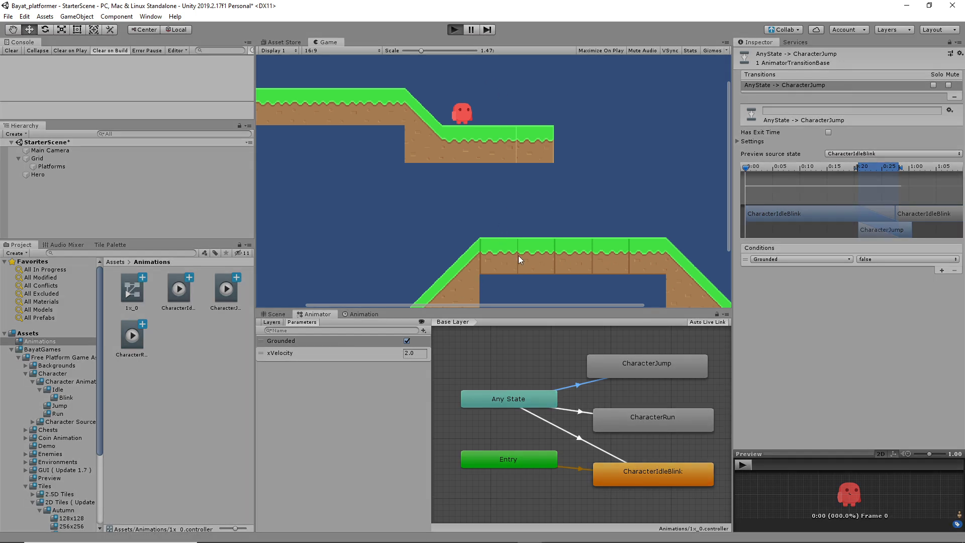
key(Right)
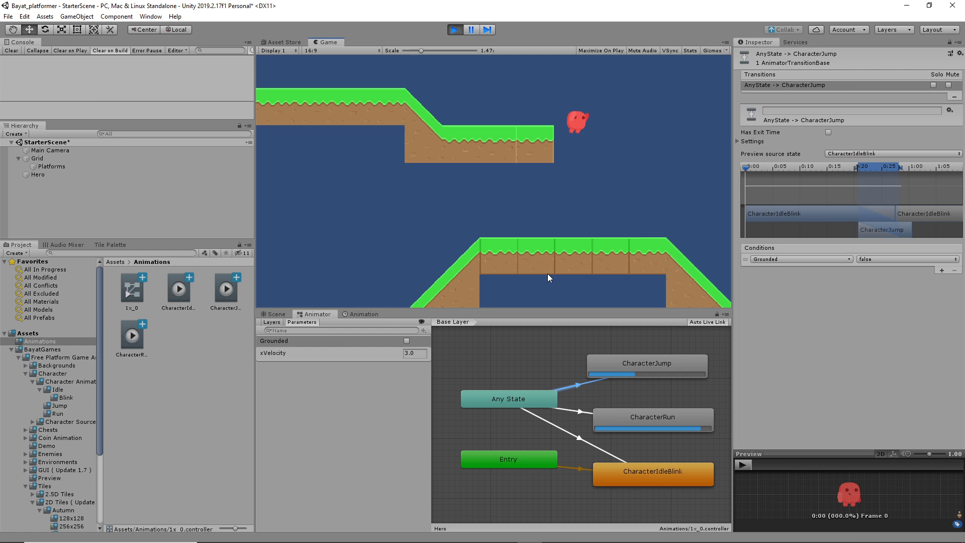
key(Left)
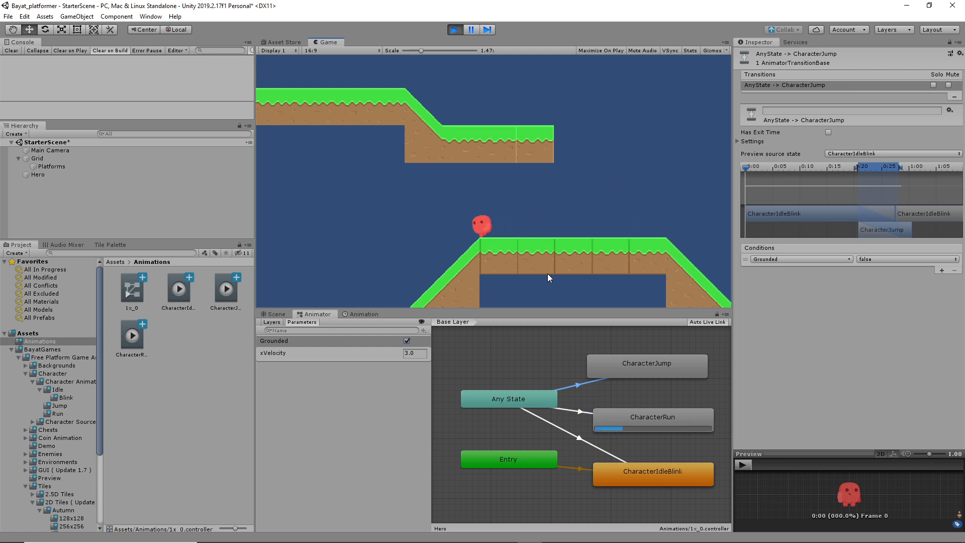
key(space)
key(space)
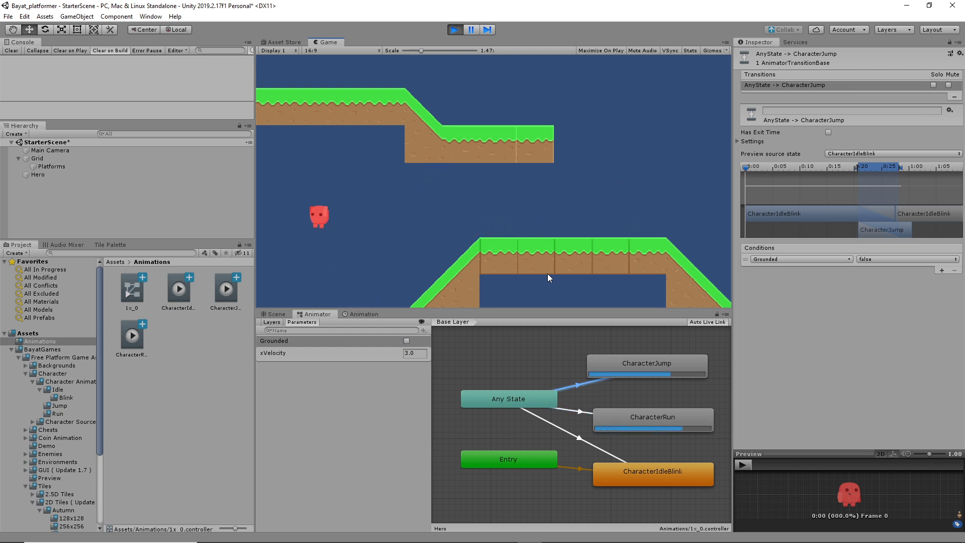
key(Right)
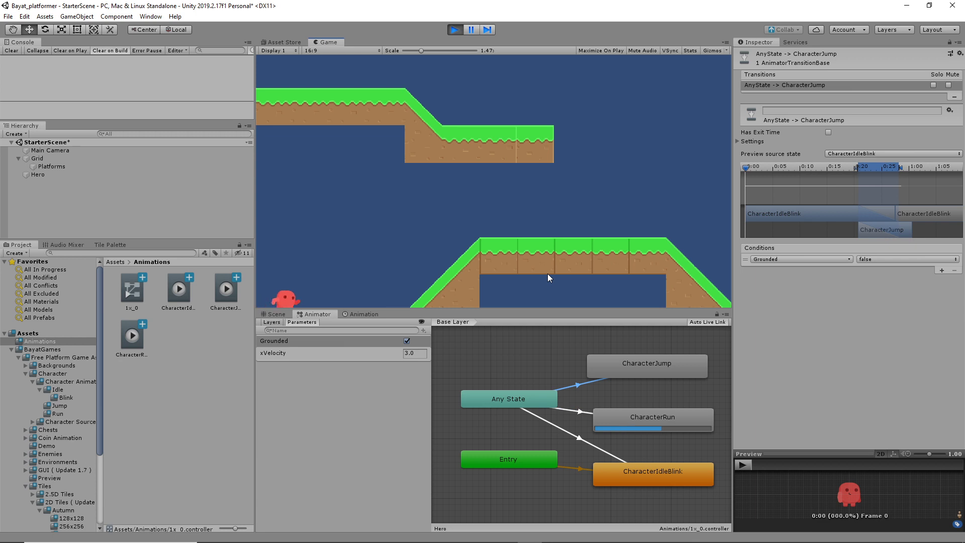
key(space)
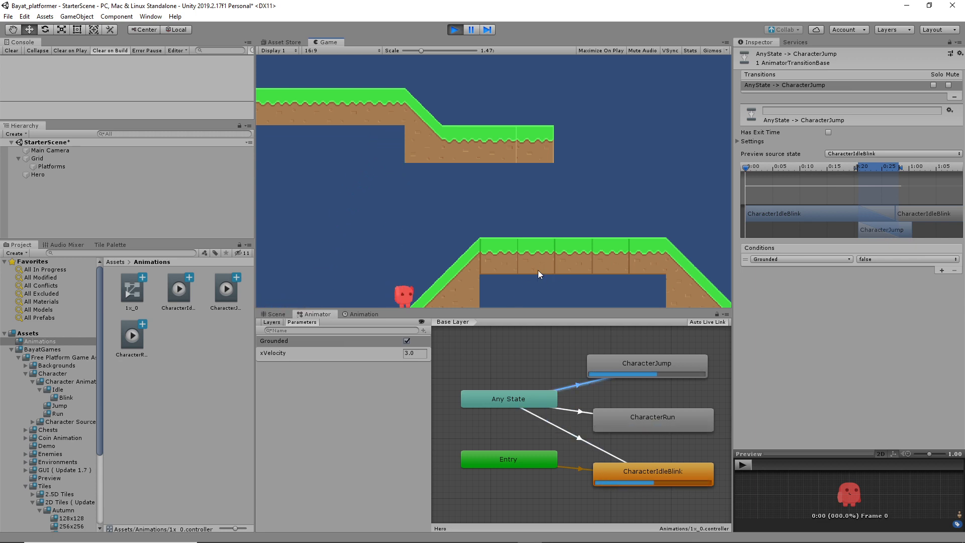
key(space)
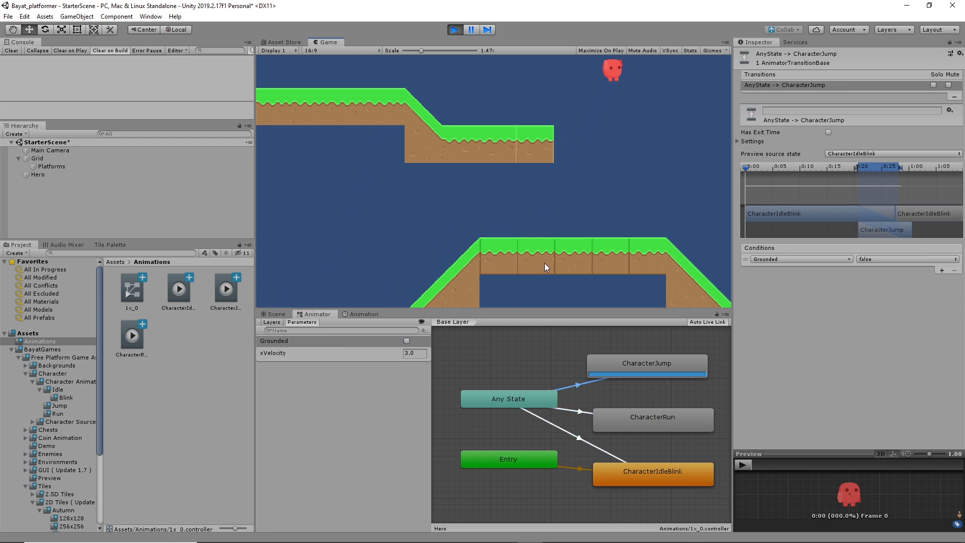
click(455, 30)
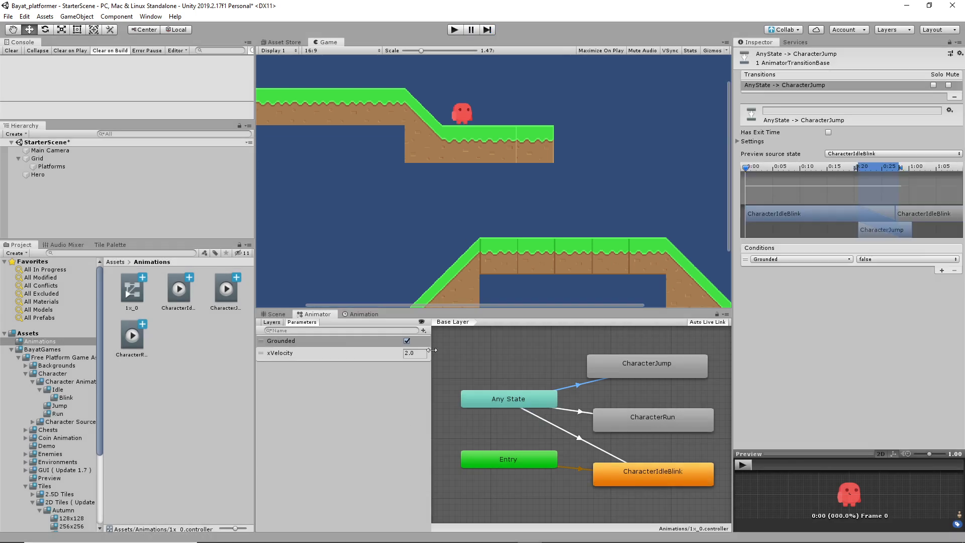